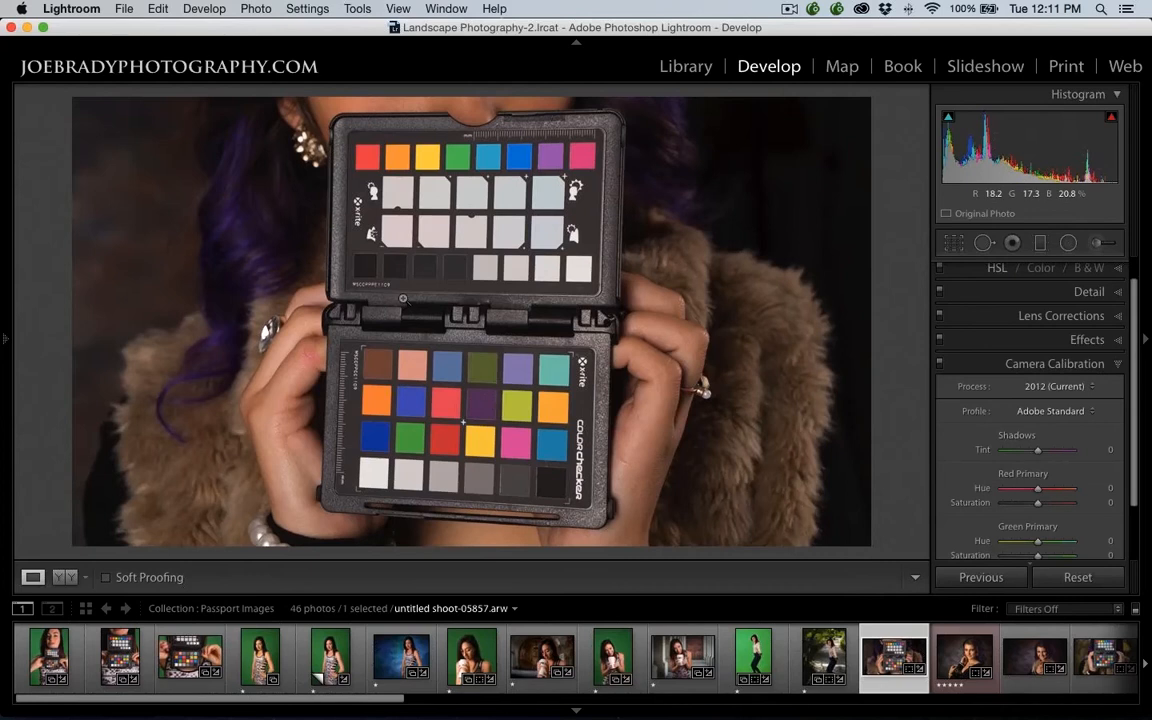
# Export the chart photo with the ColorChecker Passport preset, saving the DNG profile as "Sony a7r studio 2"
pyautogui.click(124, 9)
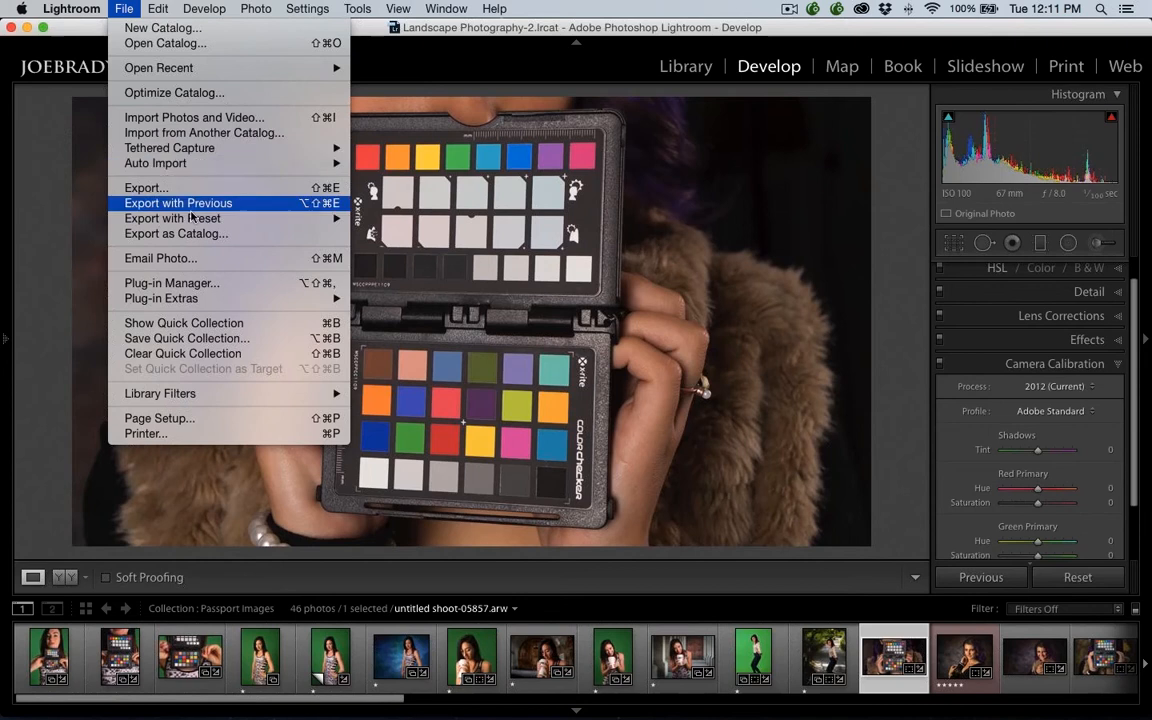
pyautogui.moveTo(194, 219)
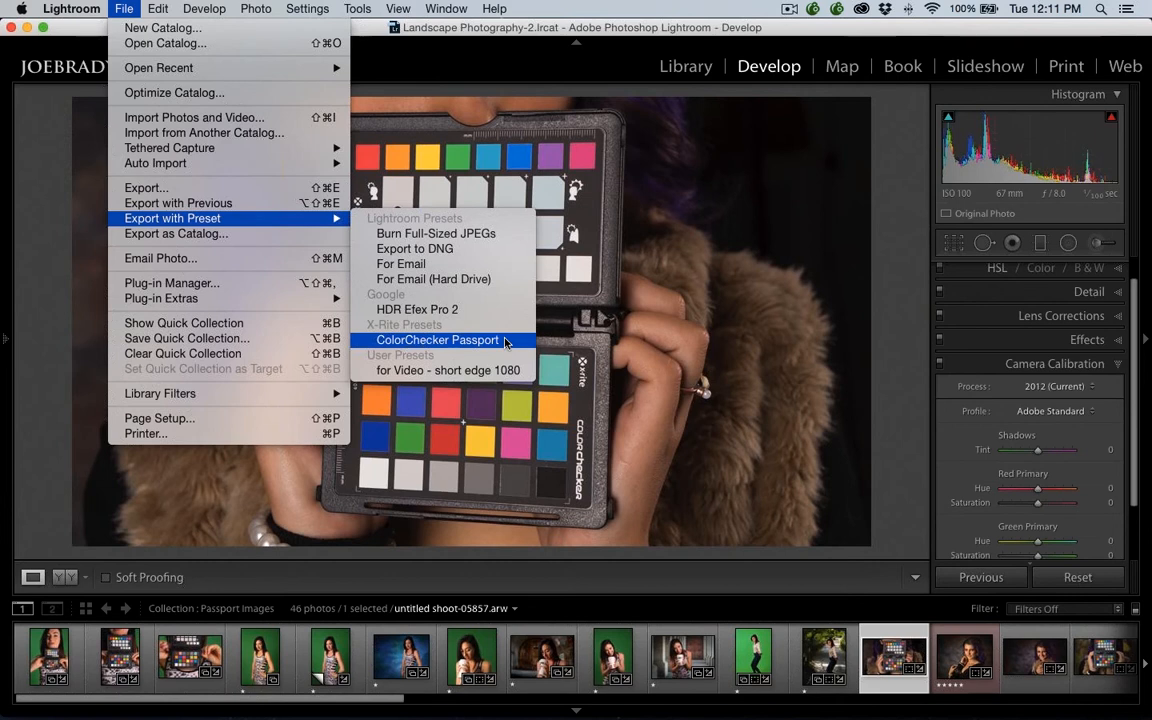
pyautogui.click(505, 342)
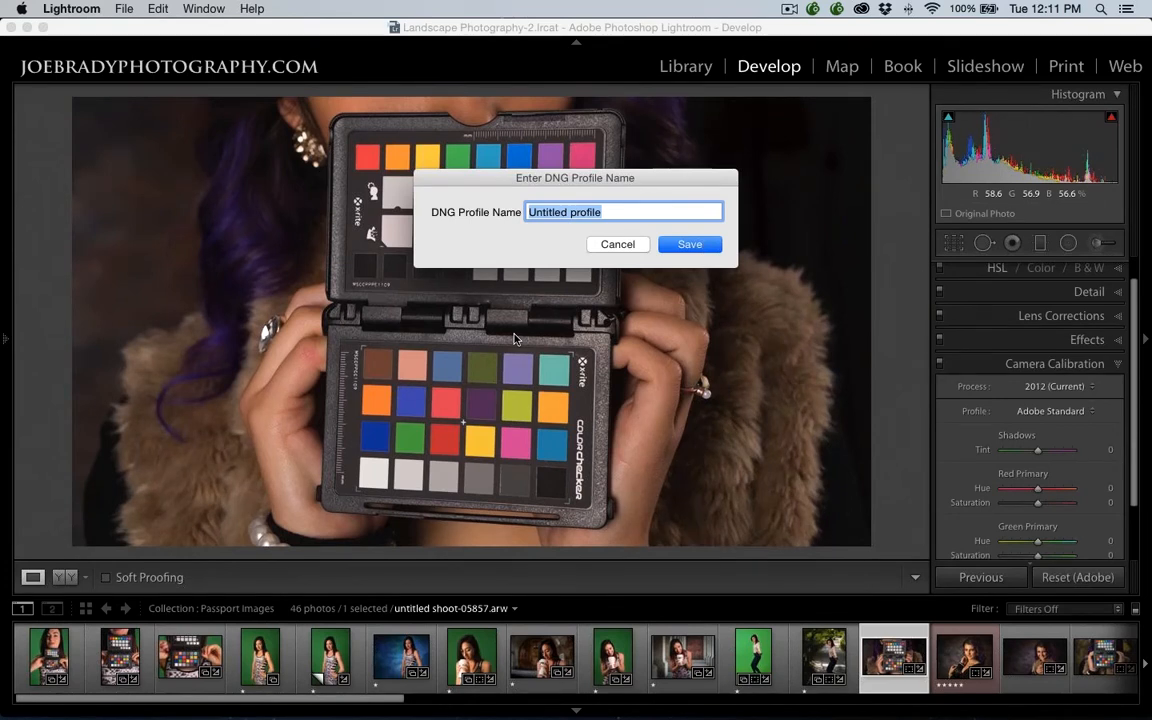
pyautogui.write('Sony a')
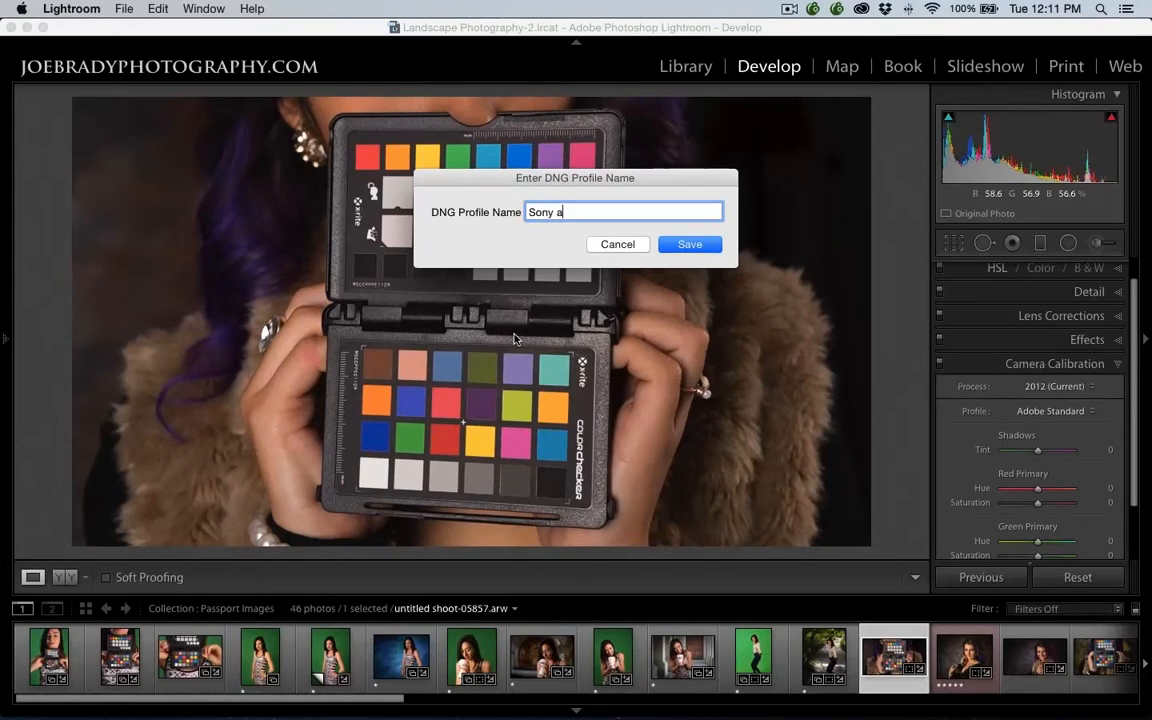
pyautogui.write('7r studio 2')
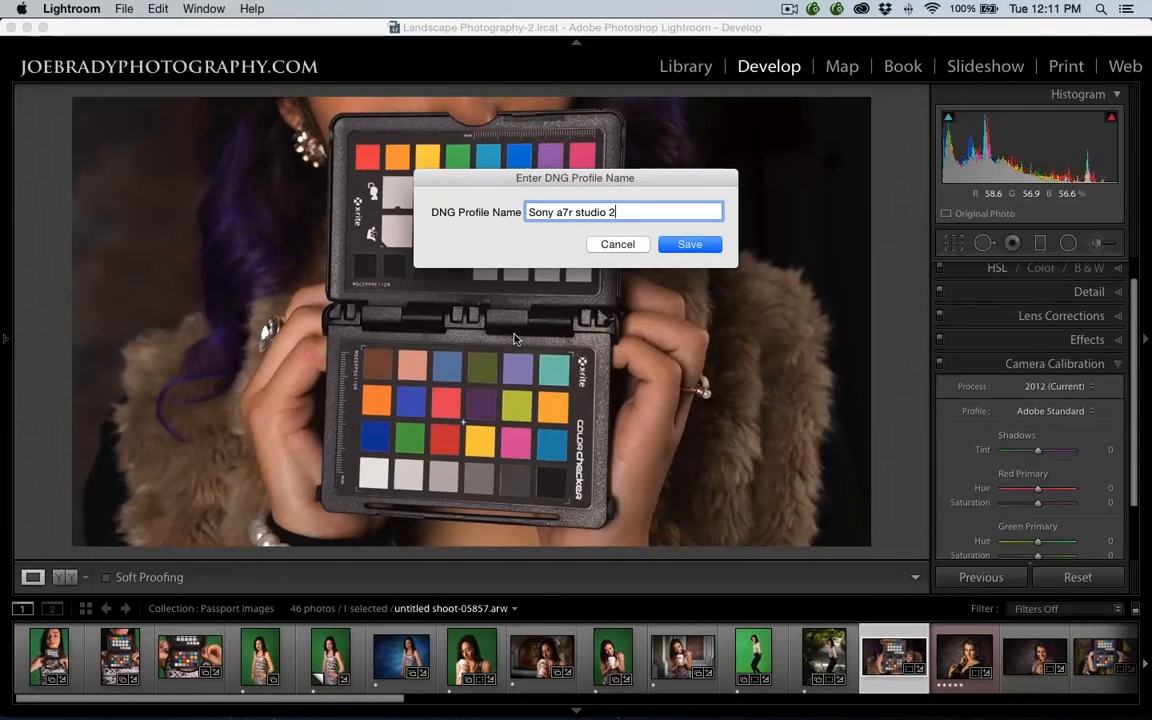
pyautogui.click(692, 246)
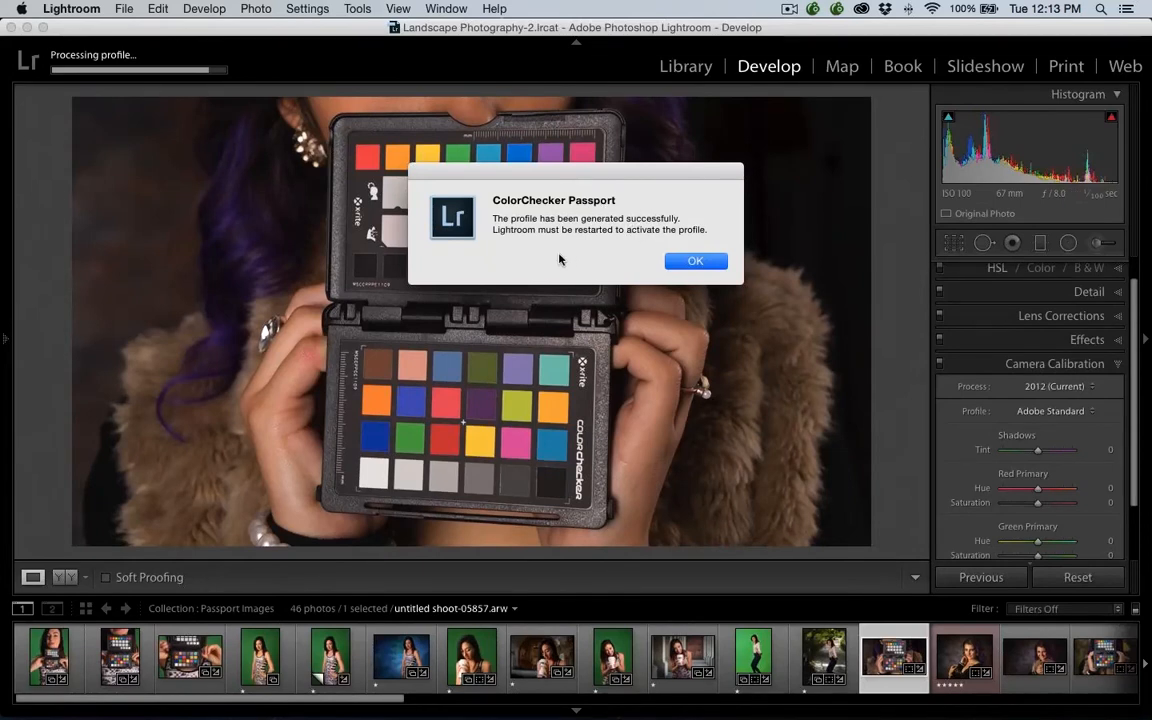
pyautogui.click(697, 262)
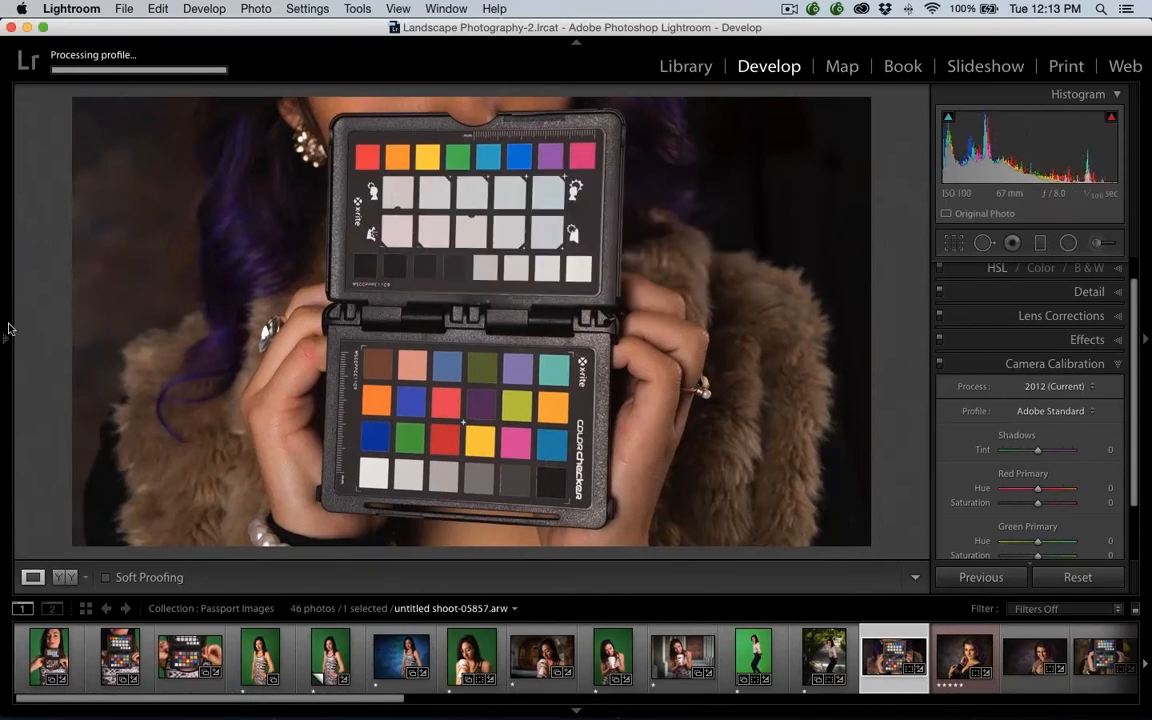
# Set the chart photo's white balance by sampling the white patch in the bottom row of the colour chart
pyautogui.moveTo(4, 335)
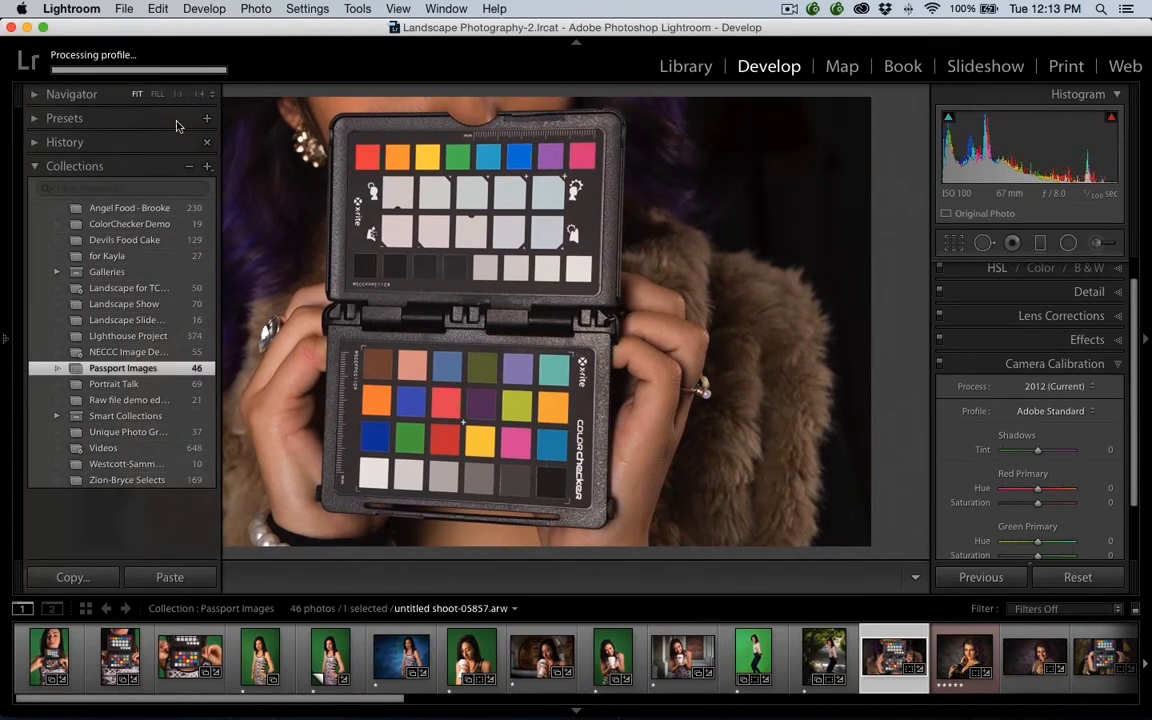
pyautogui.click(566, 211)
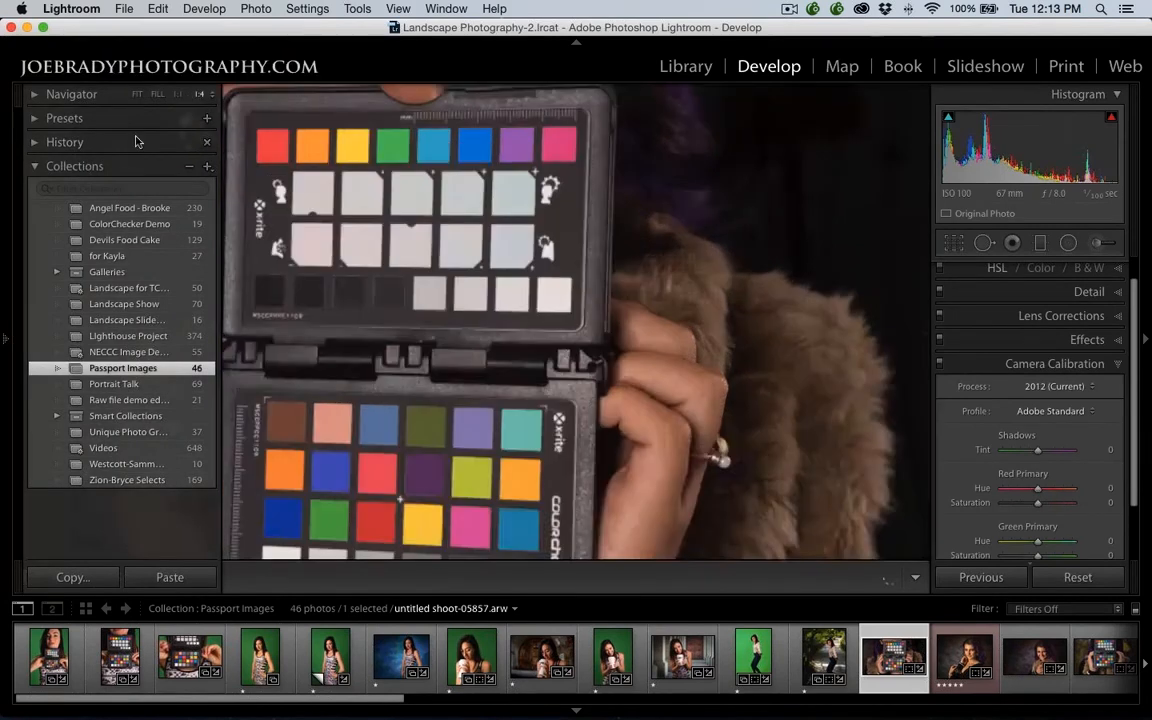
pyautogui.moveTo(499, 229); pyautogui.dragTo(622, 59)
pyautogui.moveTo(580, 227); pyautogui.dragTo(558, 183)
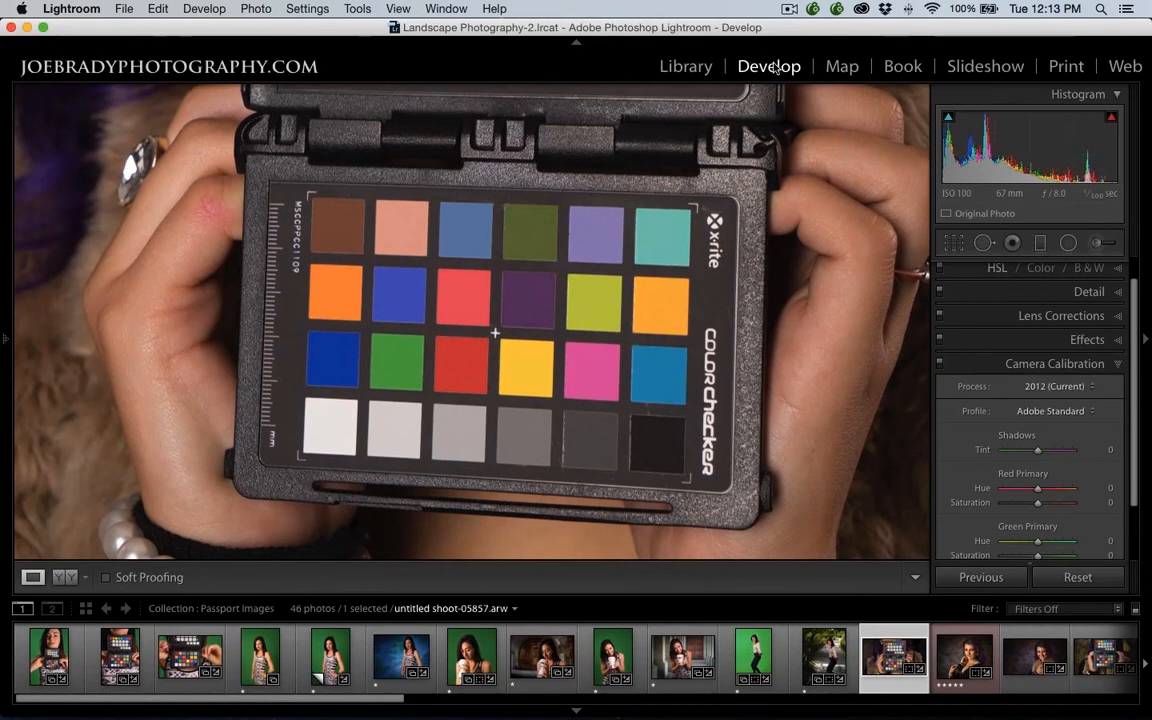
pyautogui.scroll(2, 1041, 317)
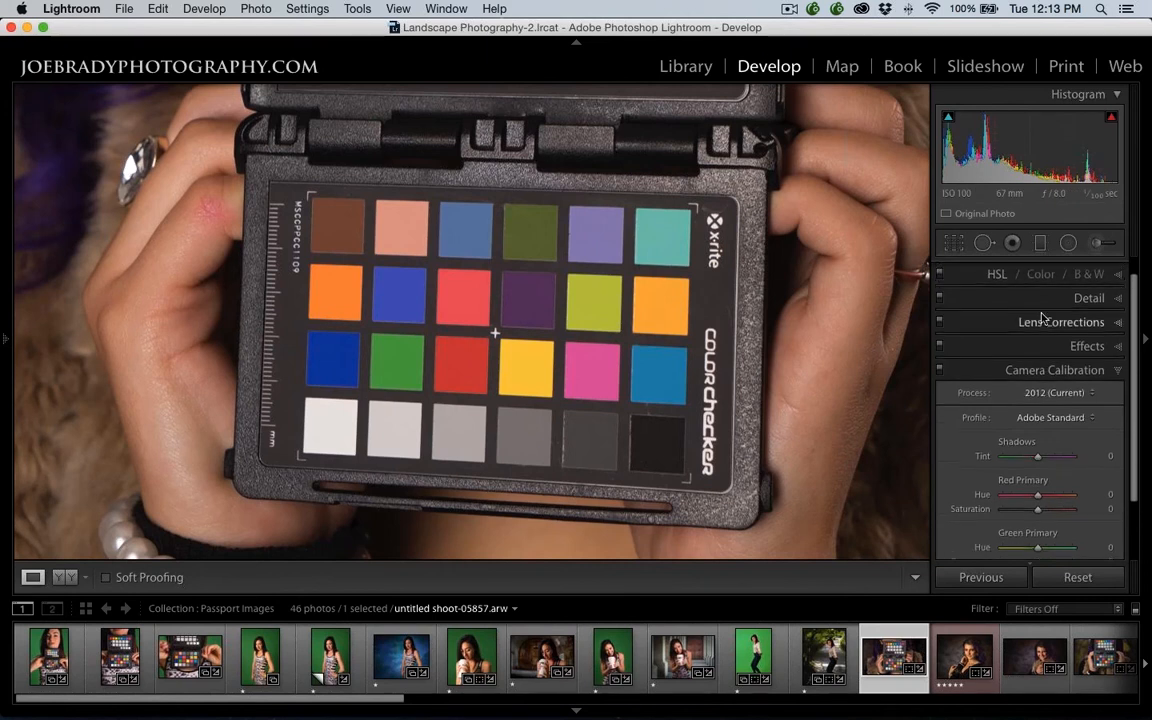
pyautogui.scroll(-2, 1062, 321)
pyautogui.scroll(2, 1066, 305)
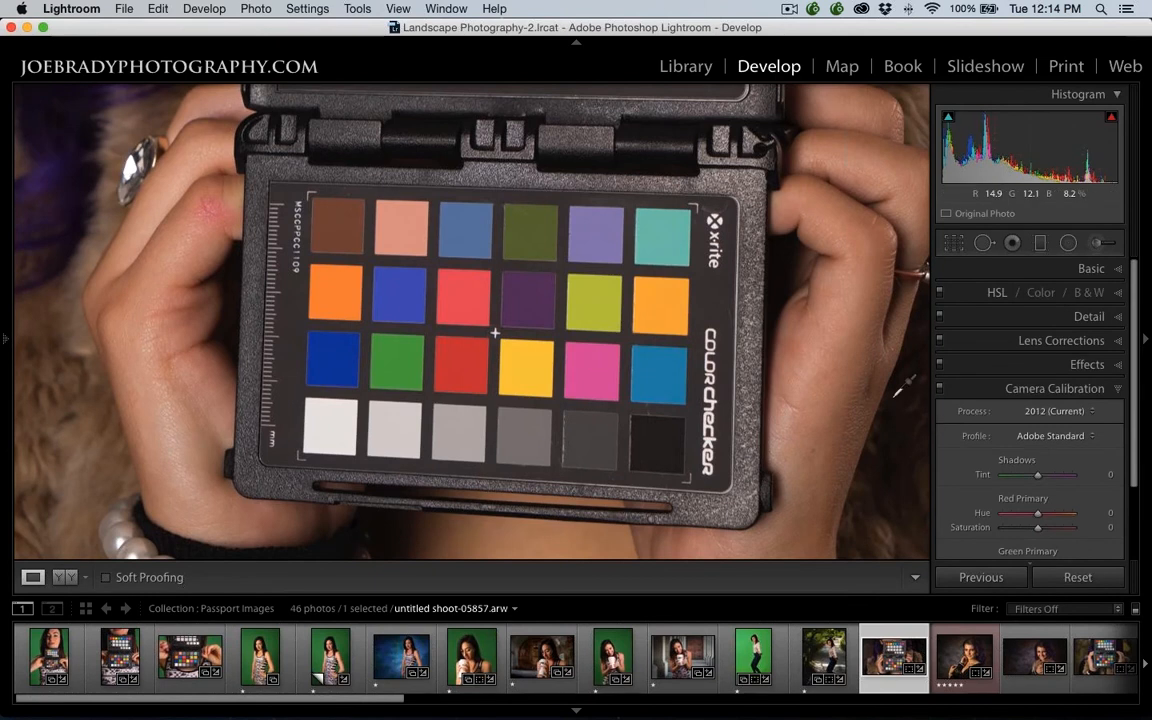
pyautogui.press('w')
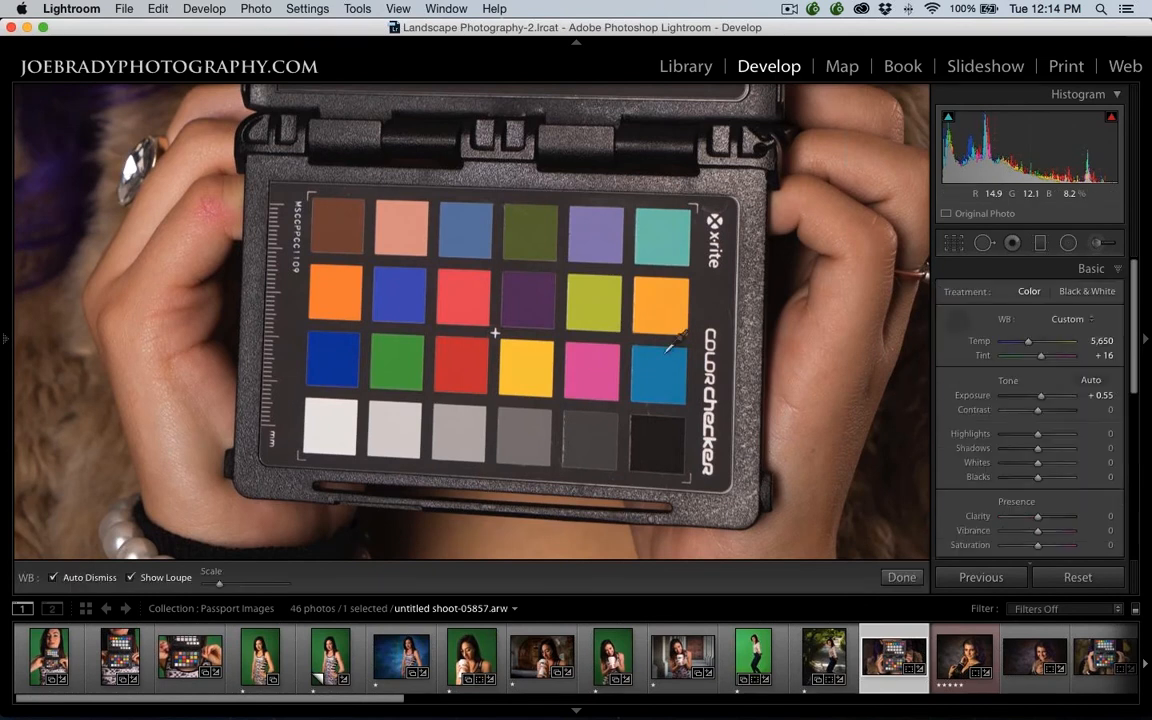
pyautogui.click(340, 420)
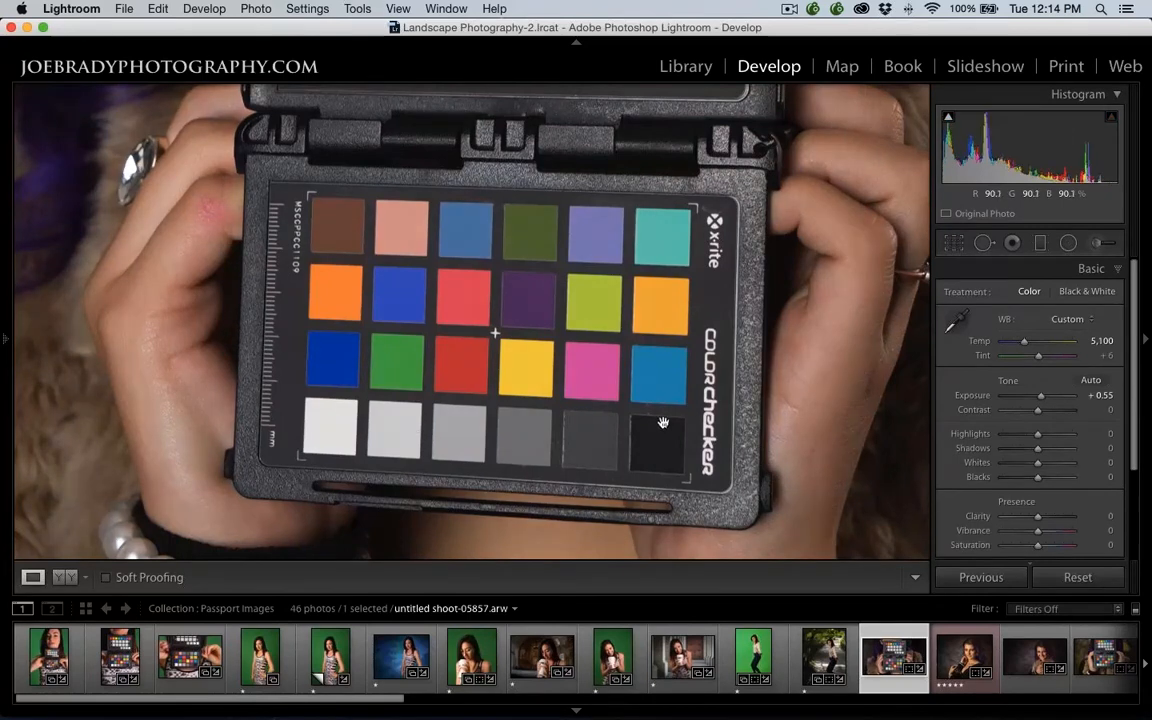
# Change the chart photo's Camera Calibration profile to a7r Studio
pyautogui.scroll(-3, 1088, 503)
pyautogui.scroll(-1, 1088, 503)
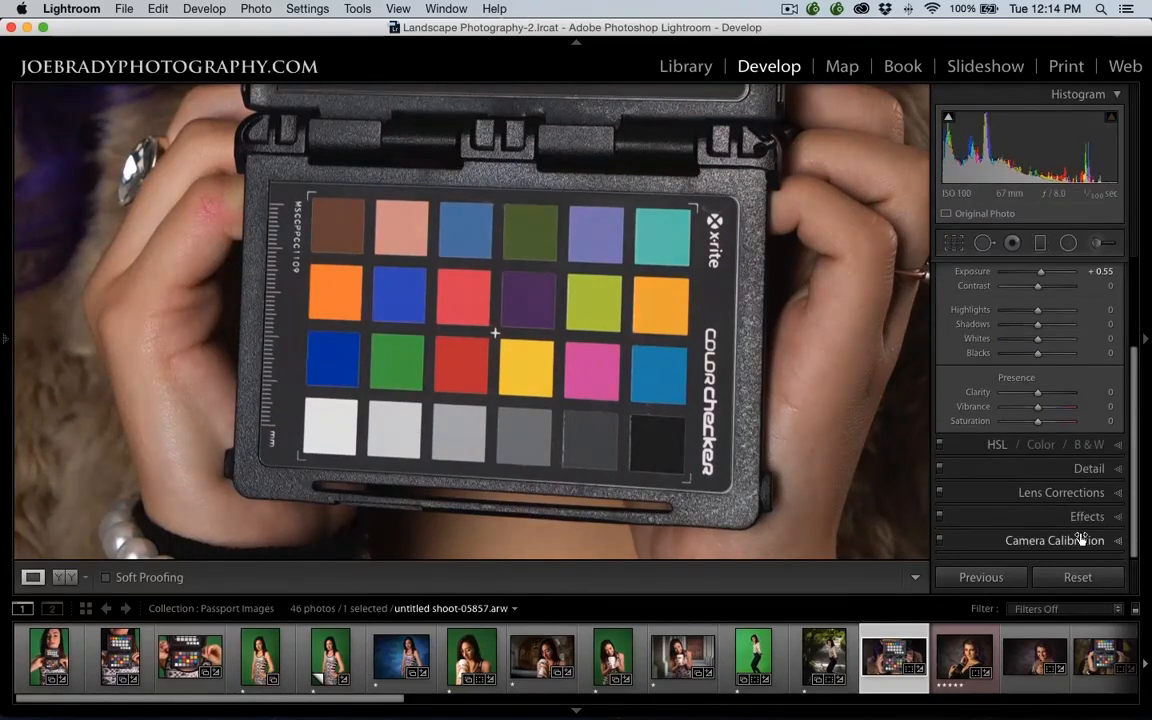
pyautogui.click(1080, 540)
pyautogui.click(1049, 344)
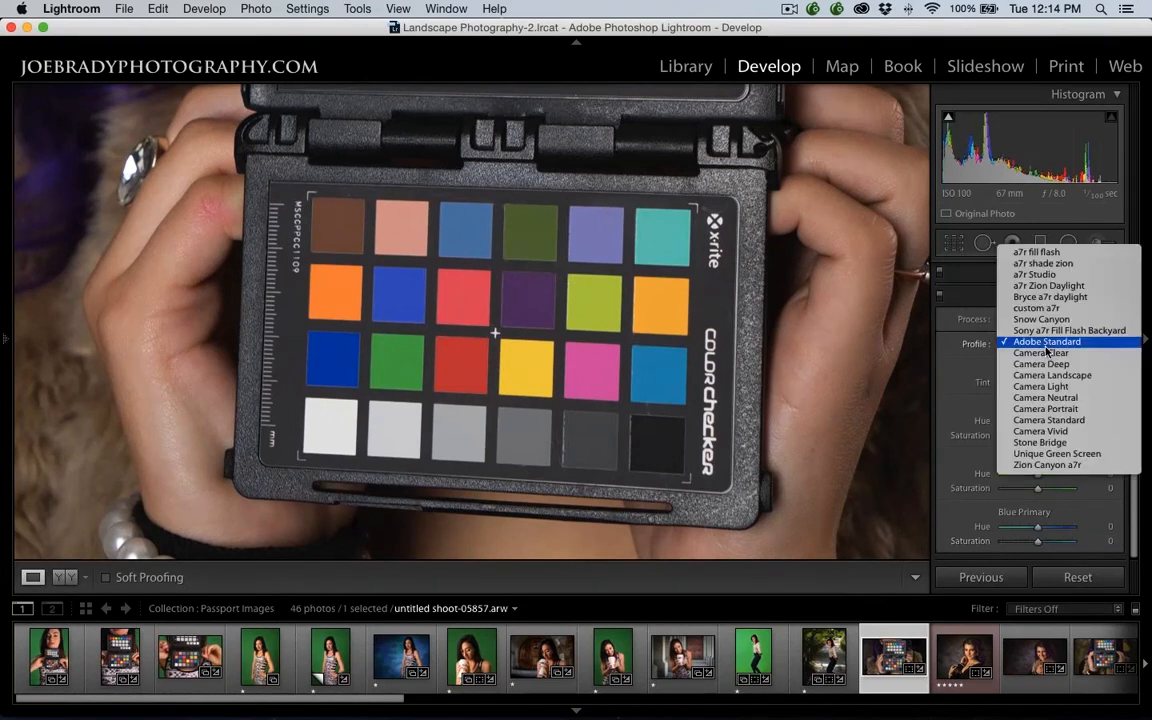
pyautogui.click(1069, 277)
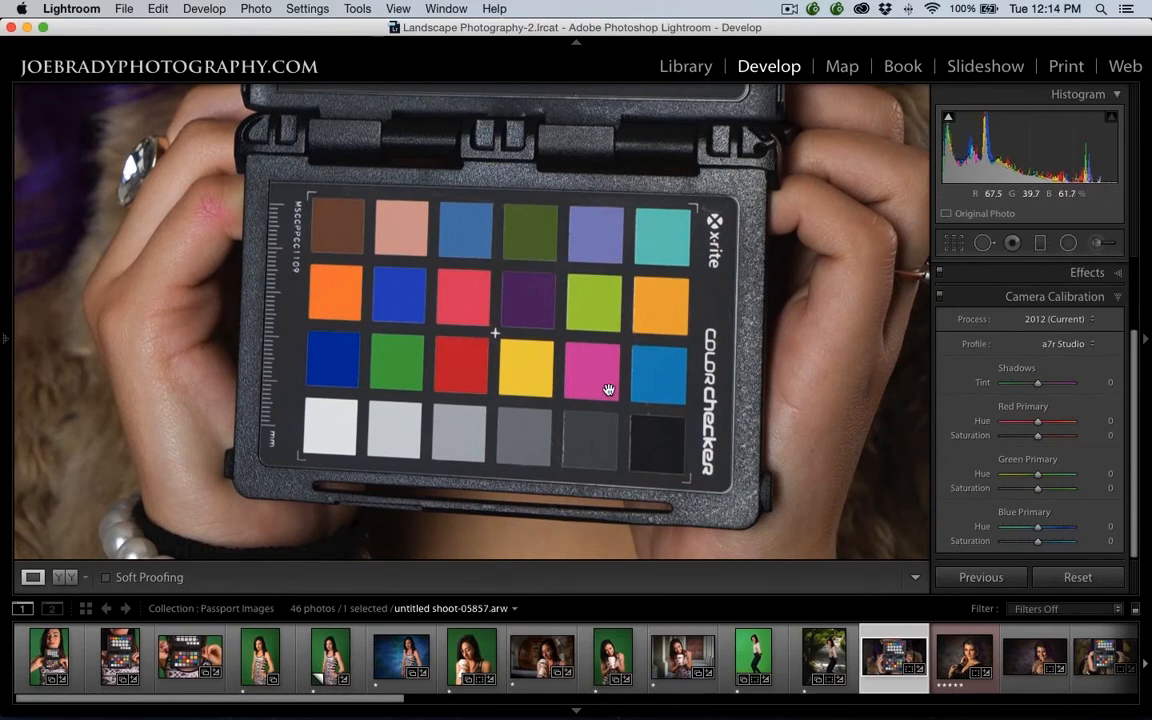
# Compare the chart's colours by switching the calibration profile to Adobe Standard and back to a7r Studio
pyautogui.click(1063, 344)
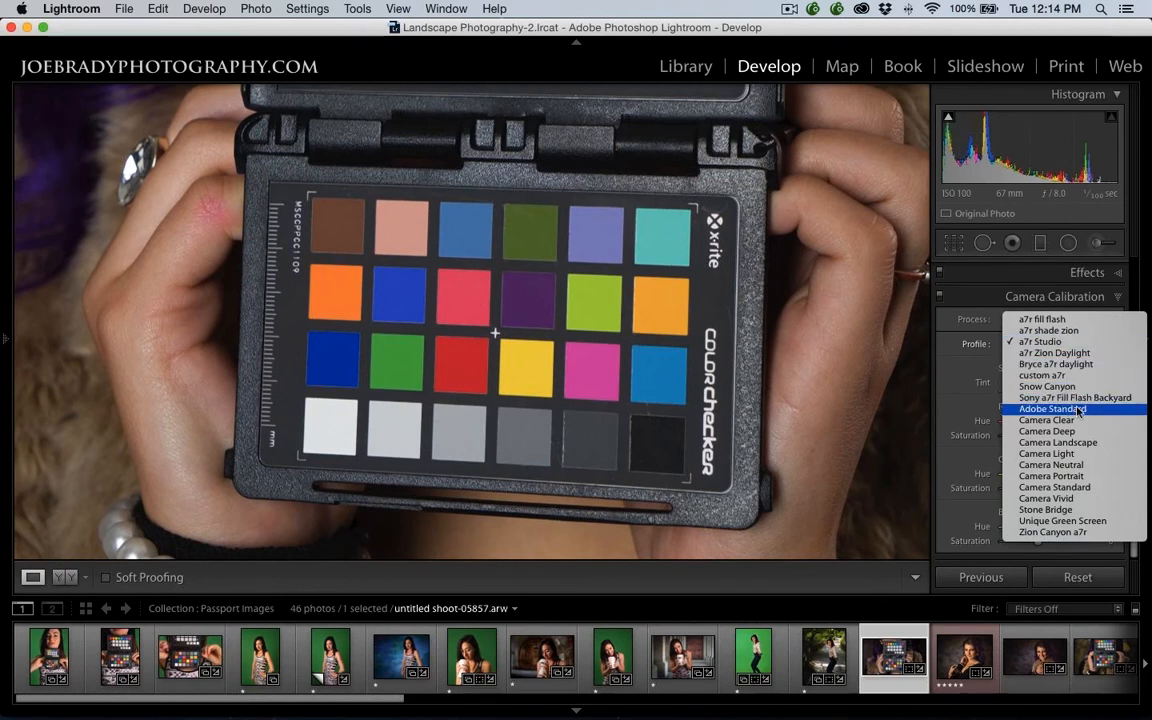
pyautogui.click(1078, 409)
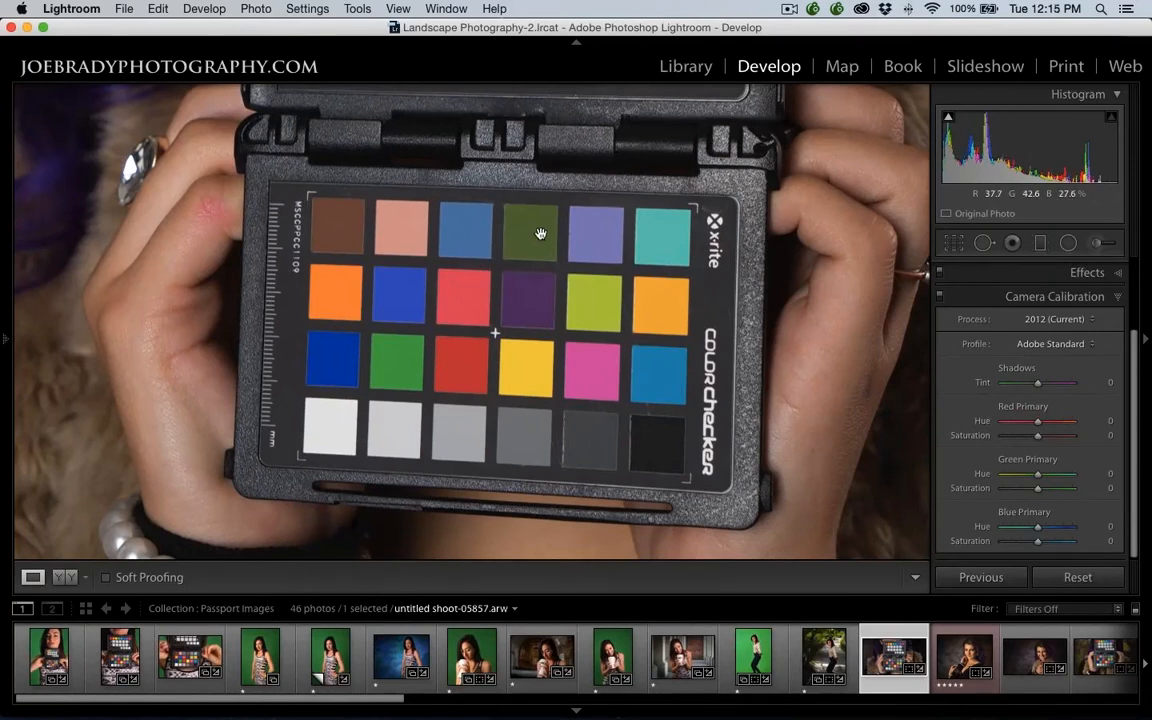
pyautogui.click(1043, 345)
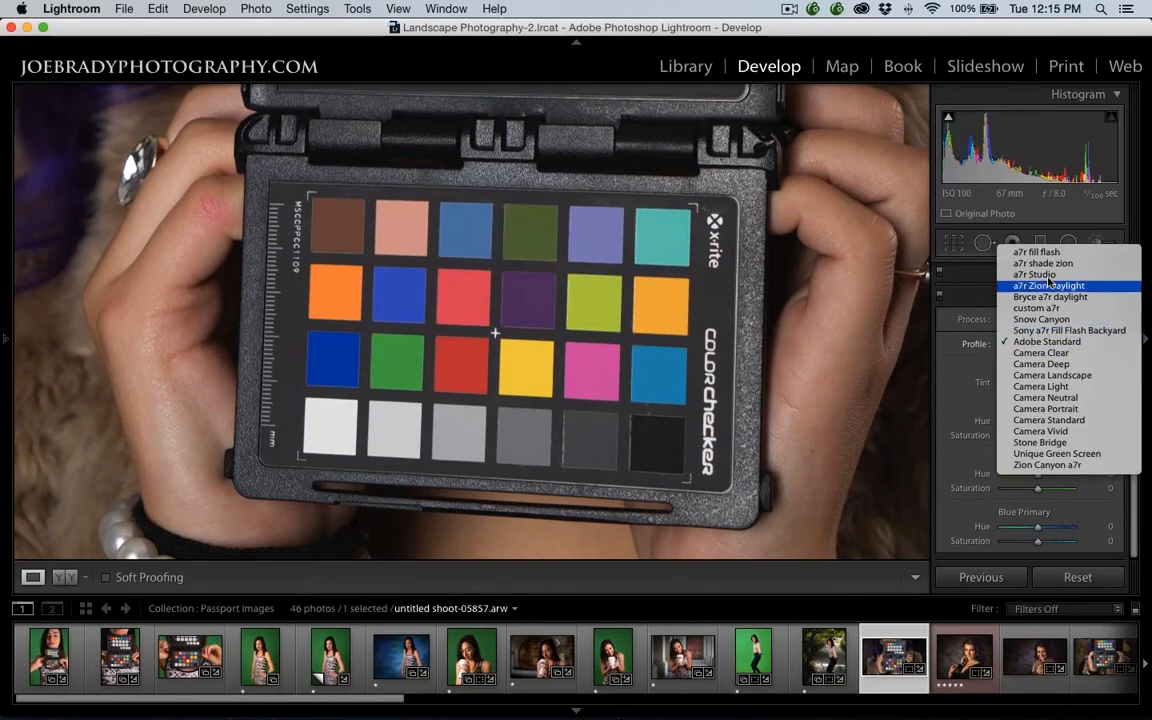
pyautogui.click(1046, 275)
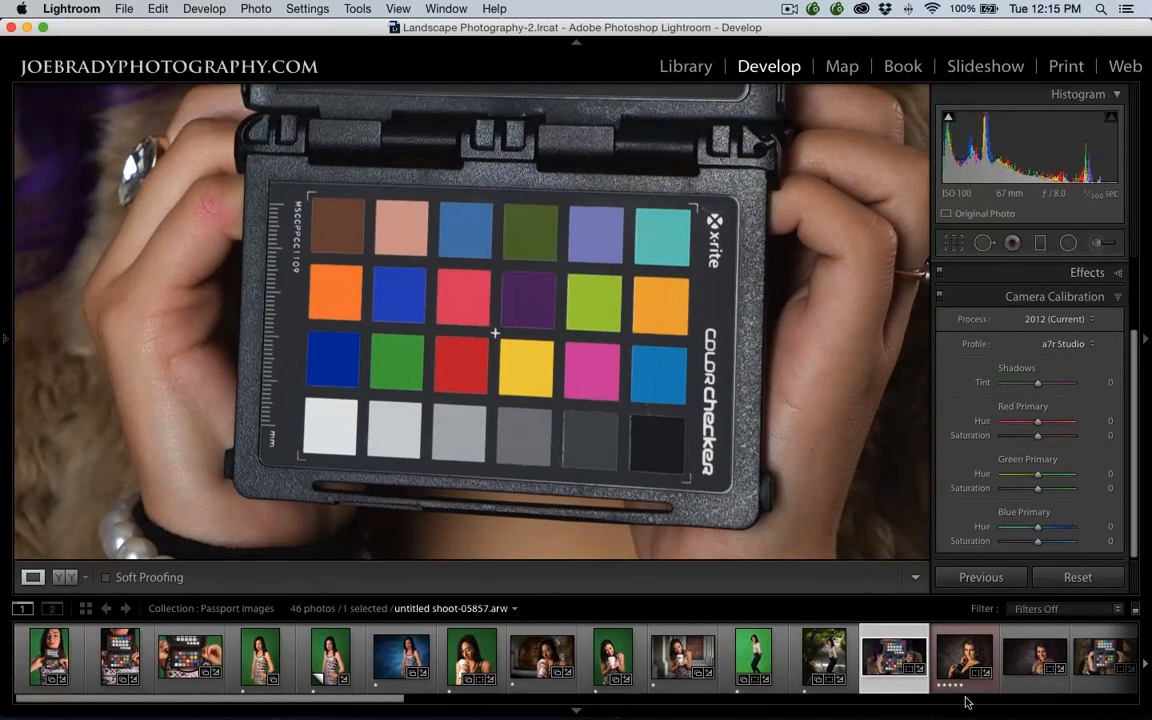
# Apply the a7r Studio calibration profile to the portrait that follows the chart photo, framed closely on the woman's face and hair
pyautogui.click(957, 648)
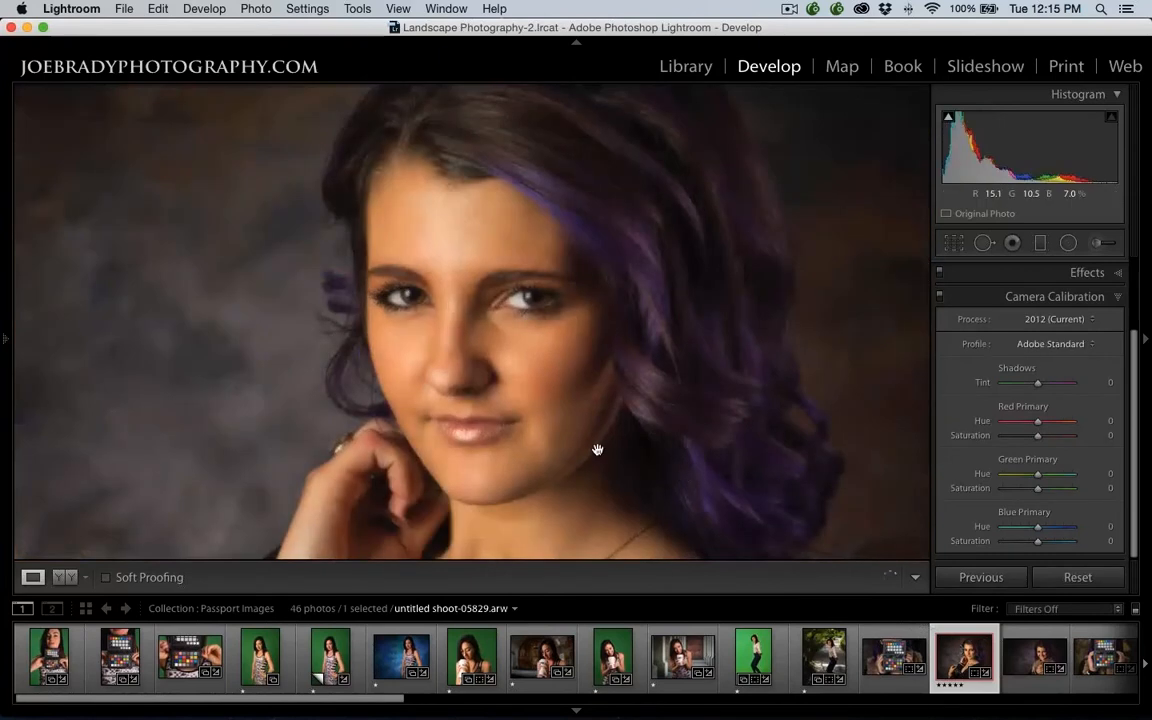
pyautogui.press('F7')
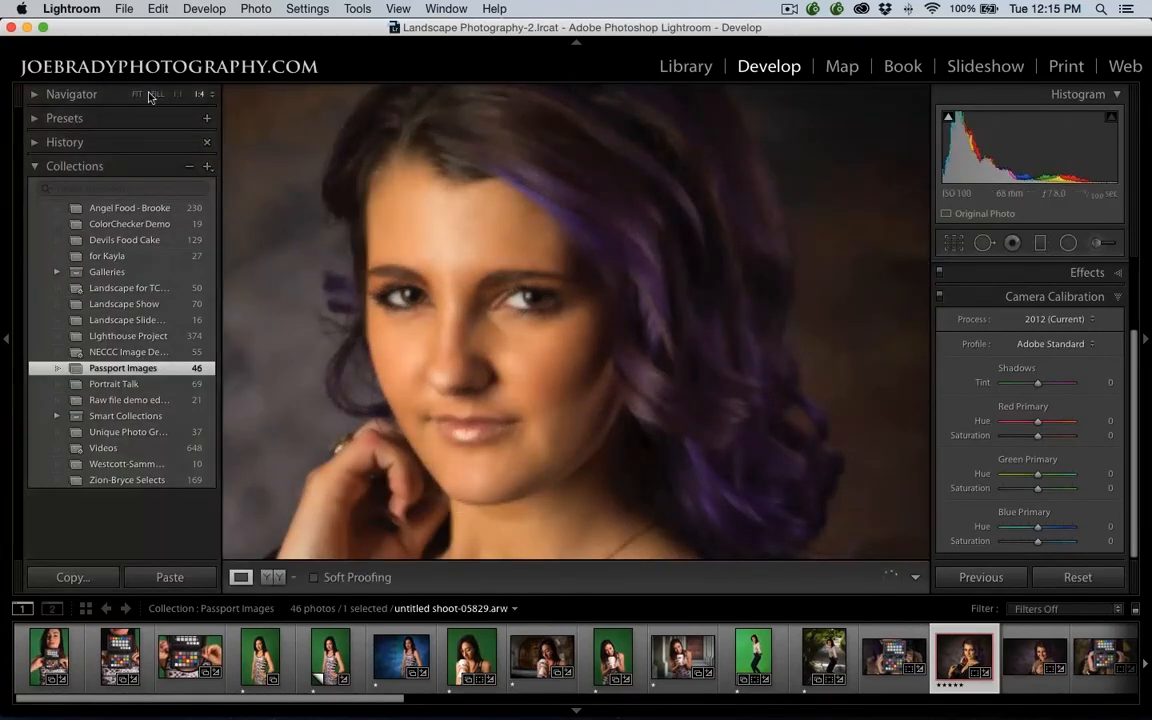
pyautogui.click(139, 95)
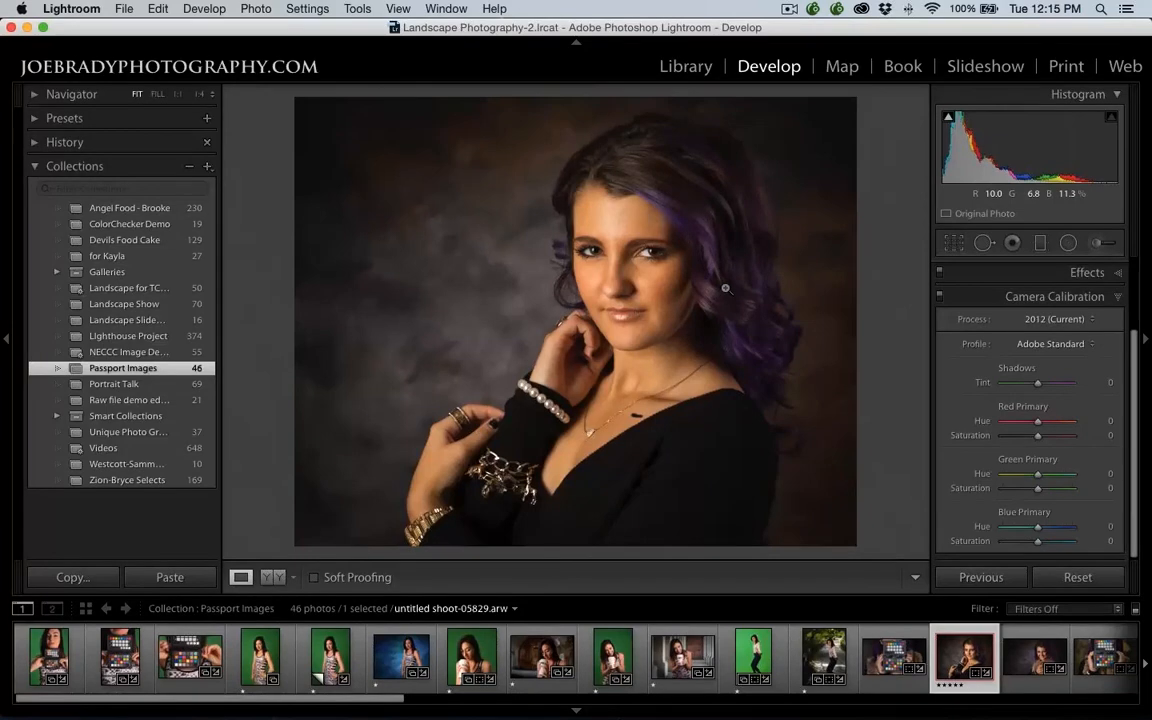
pyautogui.click(672, 260)
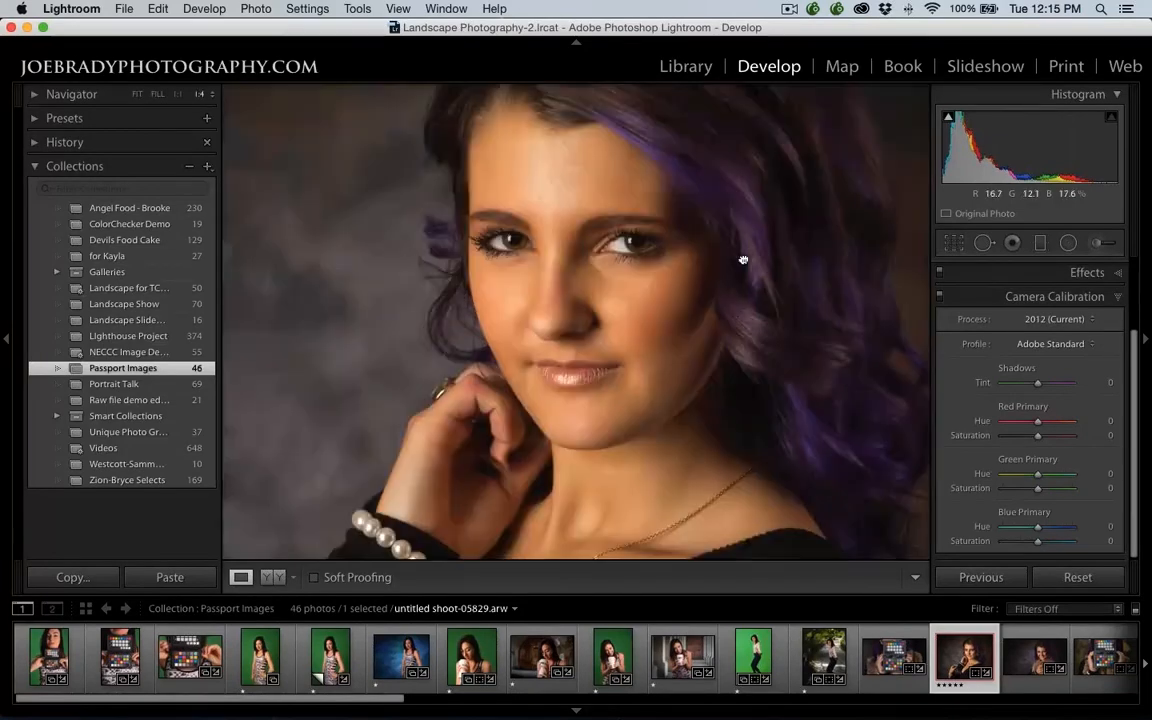
pyautogui.moveTo(743, 260); pyautogui.dragTo(609, 309)
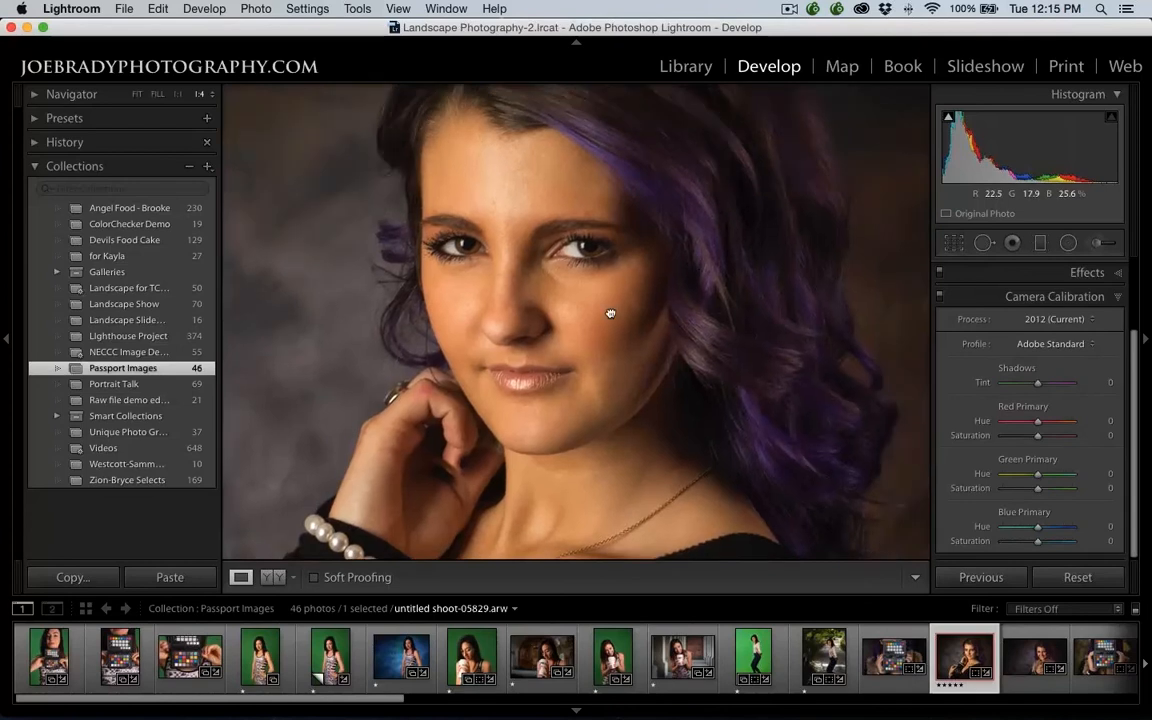
pyautogui.click(1053, 344)
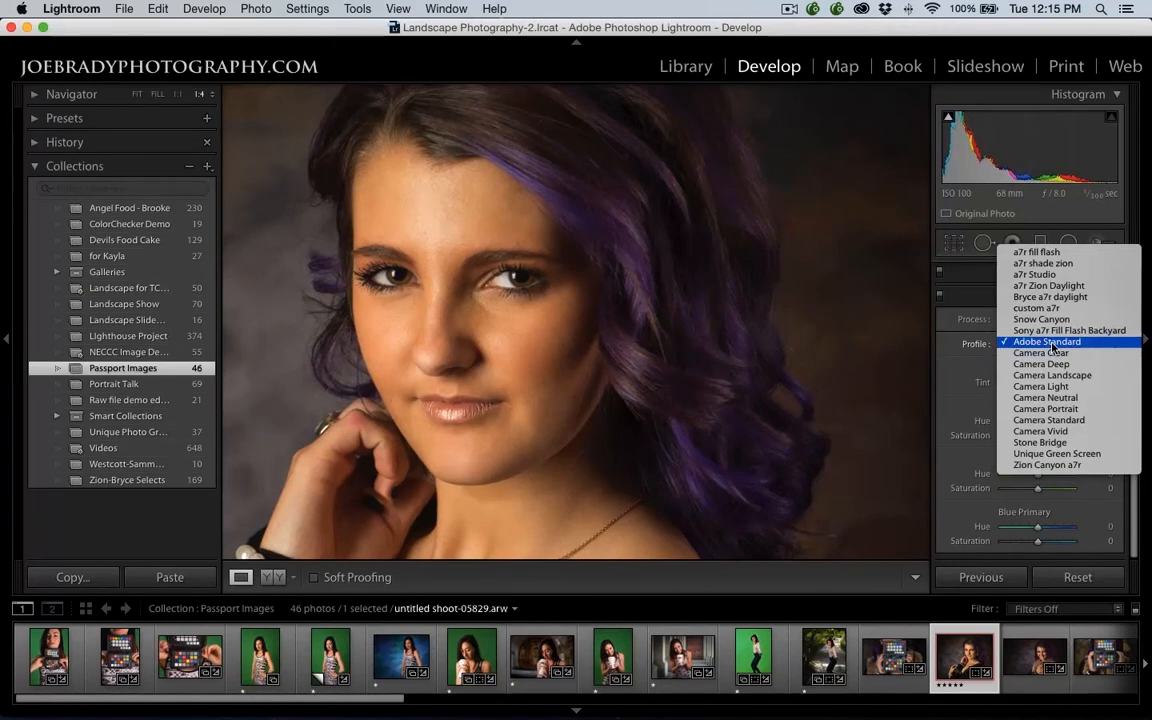
pyautogui.click(1078, 279)
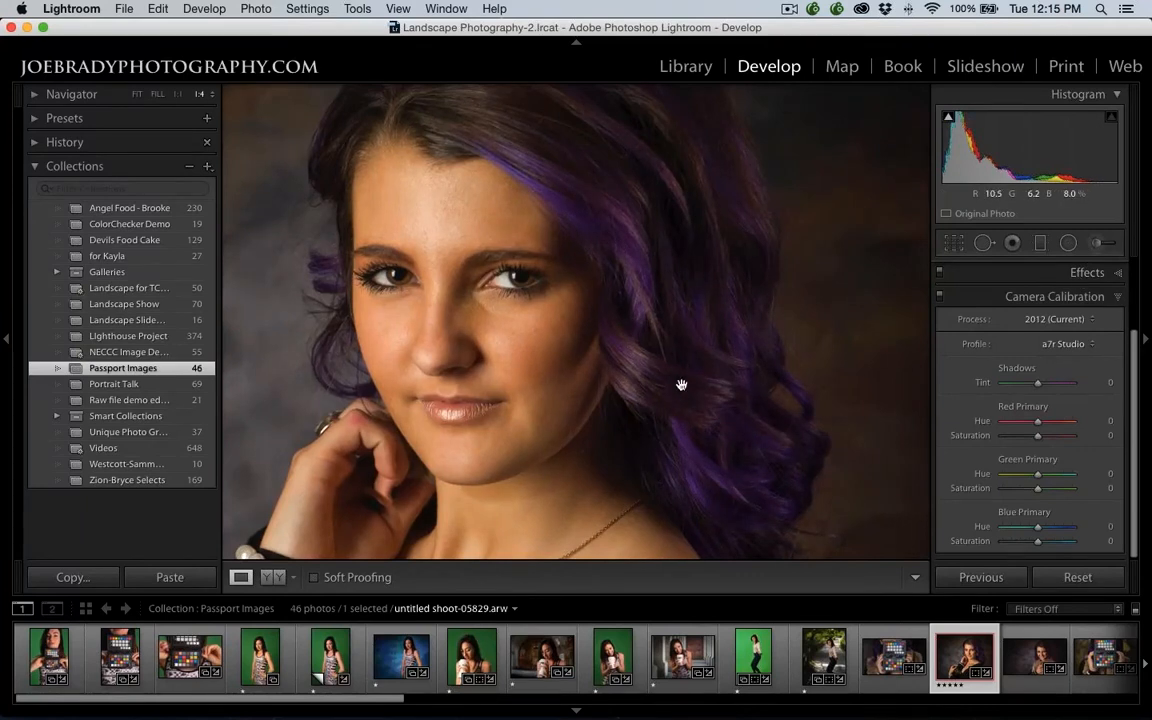
# Compare the portrait's skin and hair colours under Adobe Standard and a7r Studio, ending with a7r Studio applied
pyautogui.click(1070, 343)
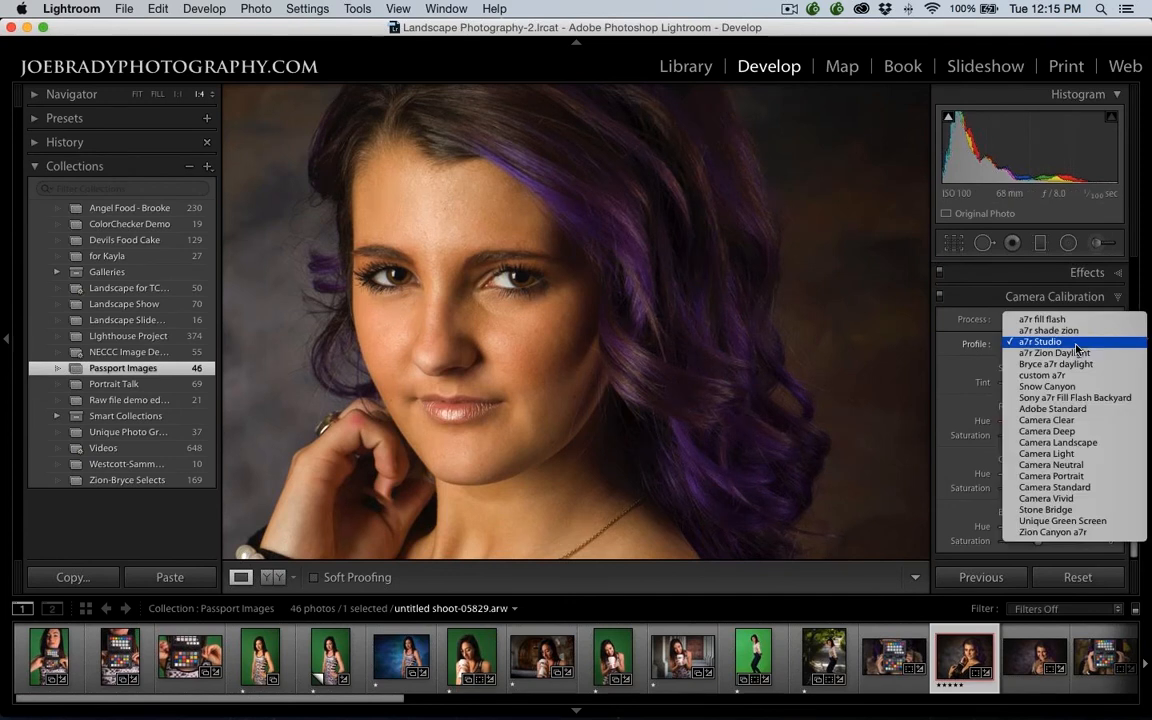
pyautogui.click(1069, 408)
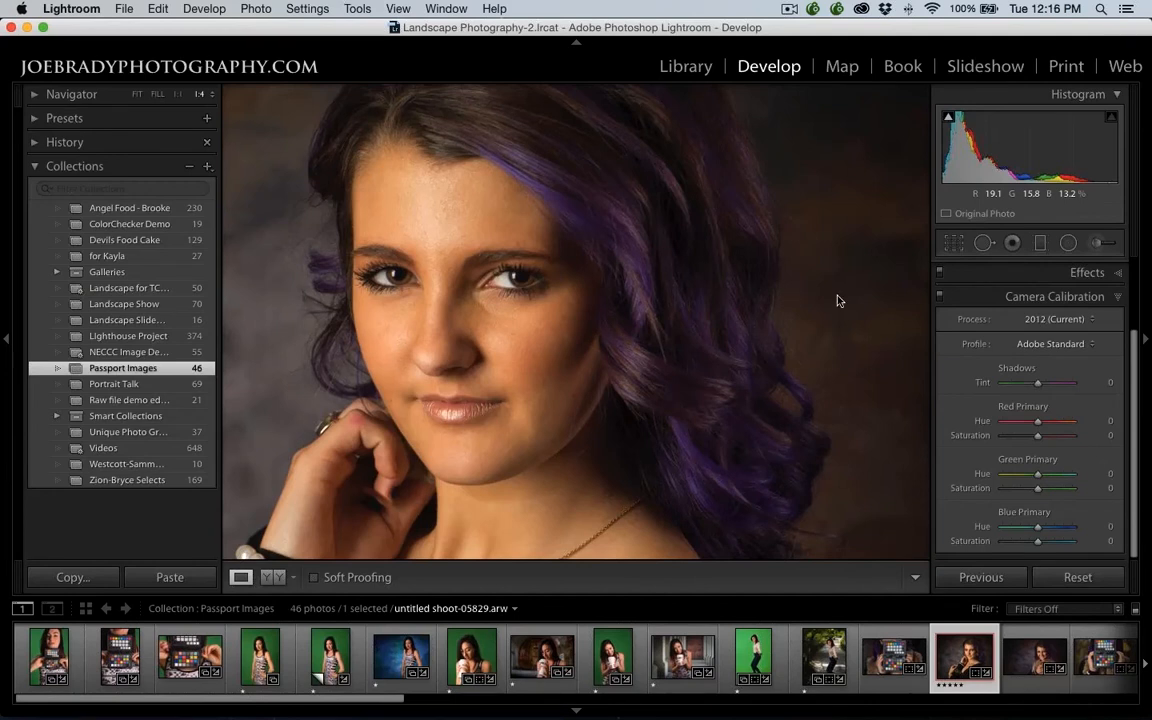
pyautogui.click(1068, 343)
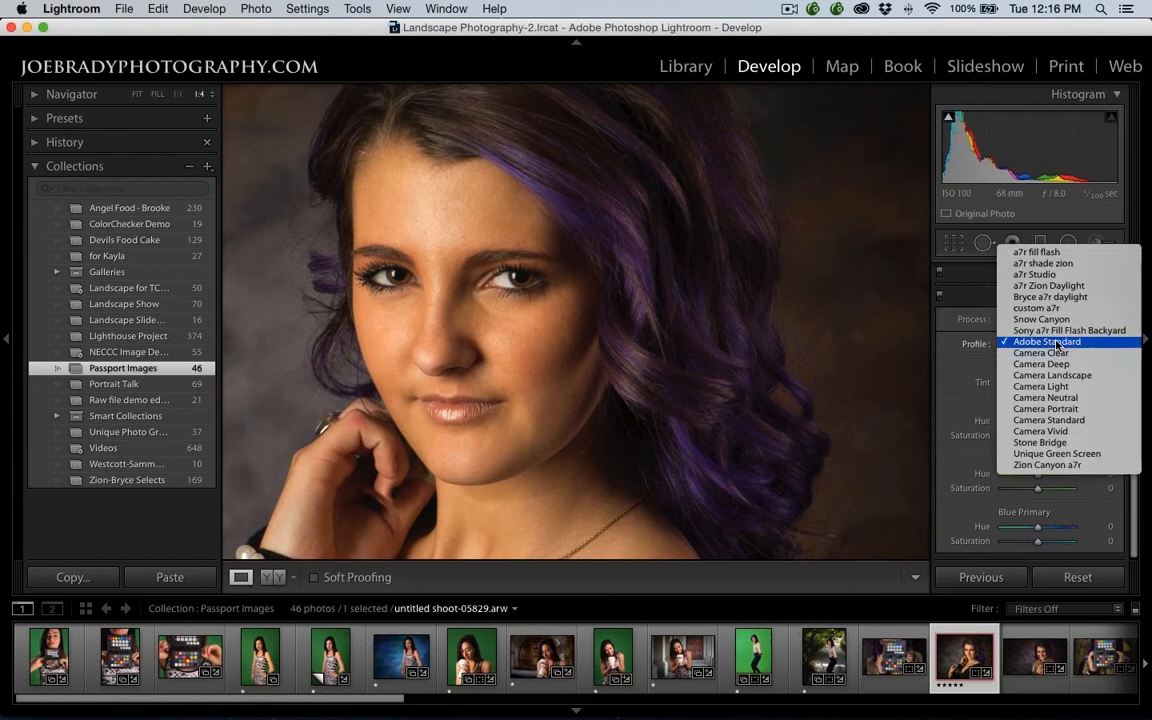
pyautogui.click(1068, 276)
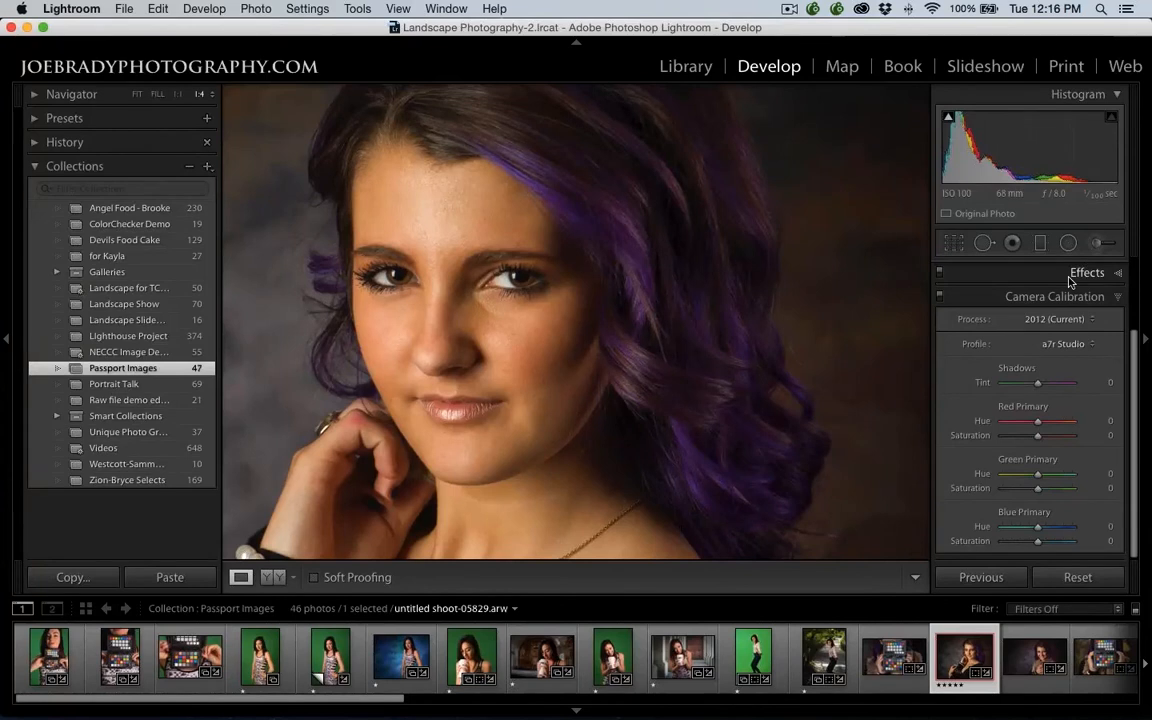
# Create a virtual copy of the portrait and return to the ColorChecker chart photo, fitted to the view
pyautogui.press('super+apostrophe')
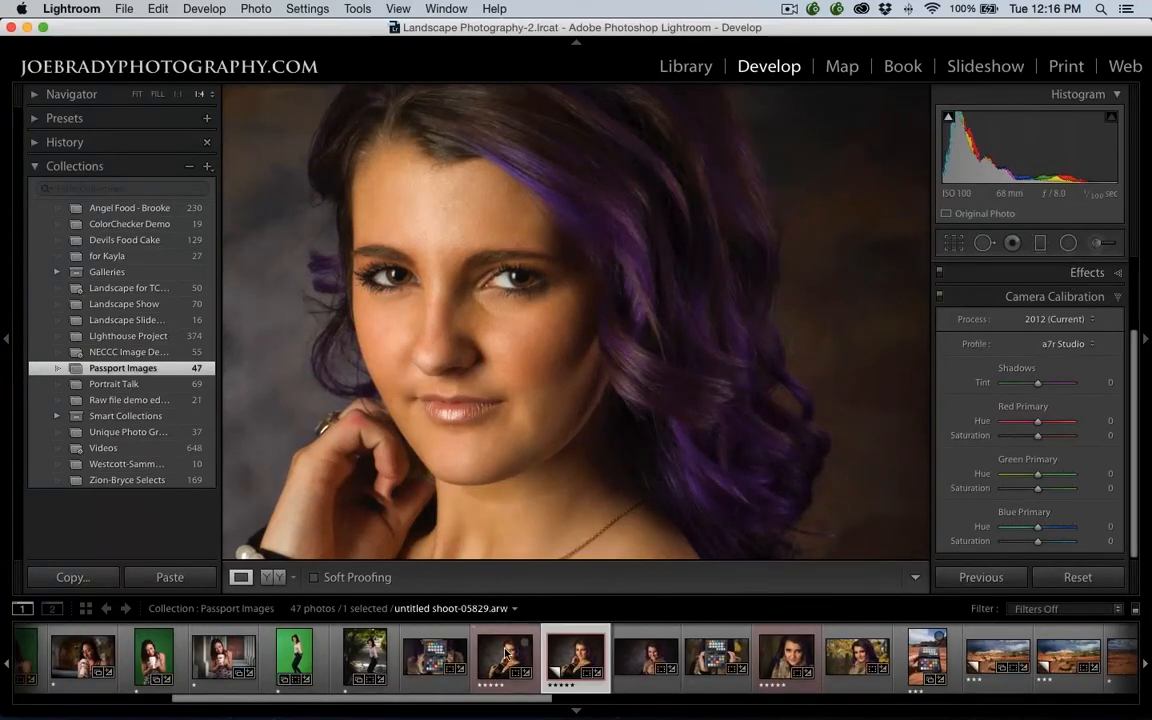
pyautogui.click(432, 657)
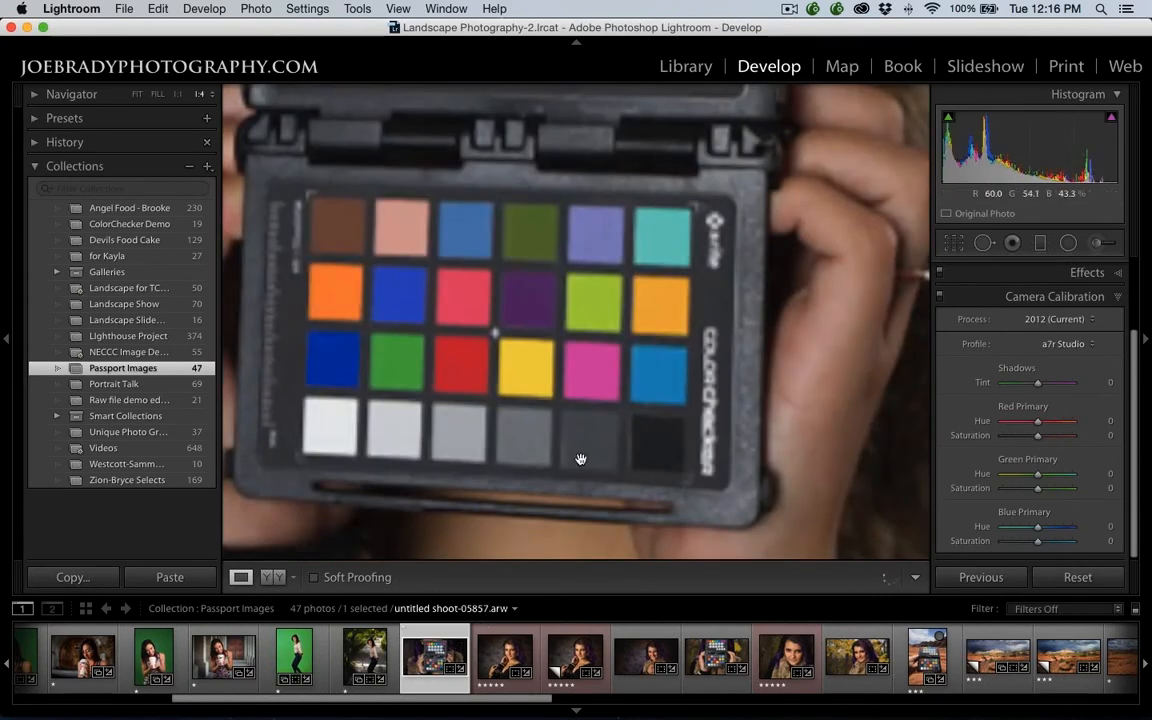
pyautogui.click(396, 287)
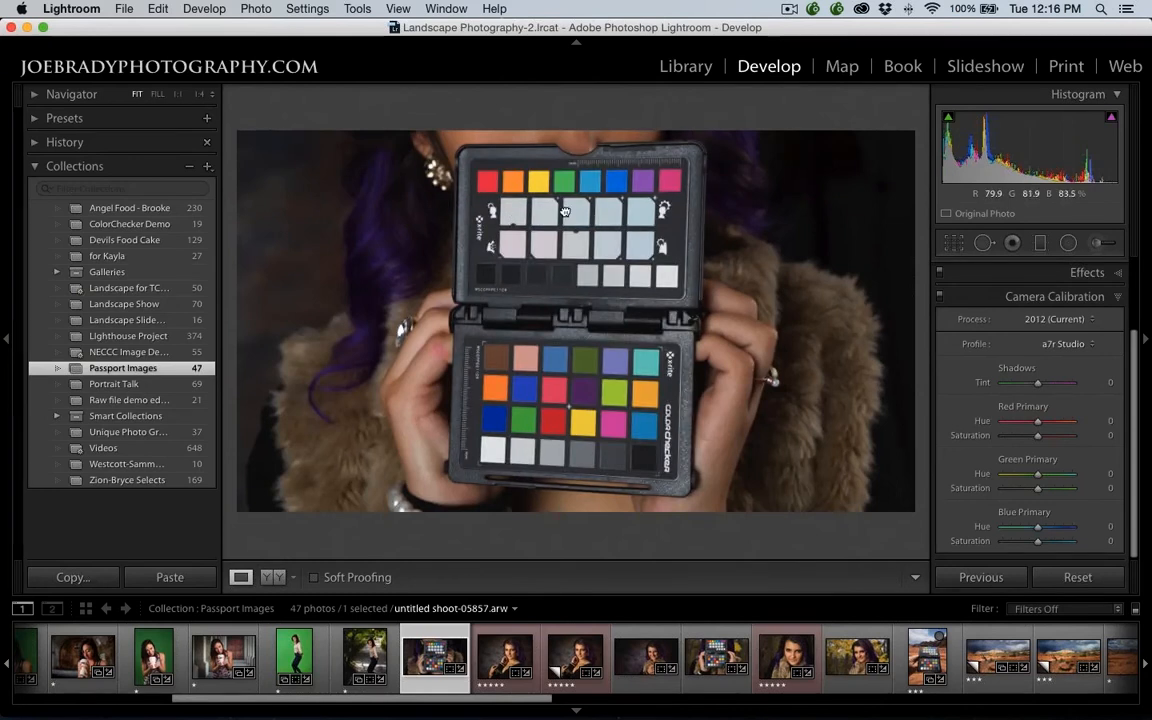
# Zoom in on the ColorChecker chart and set the white balance from the middle patch of its upper portrait row
pyautogui.click(572, 228)
pyautogui.moveTo(587, 252); pyautogui.dragTo(594, 304)
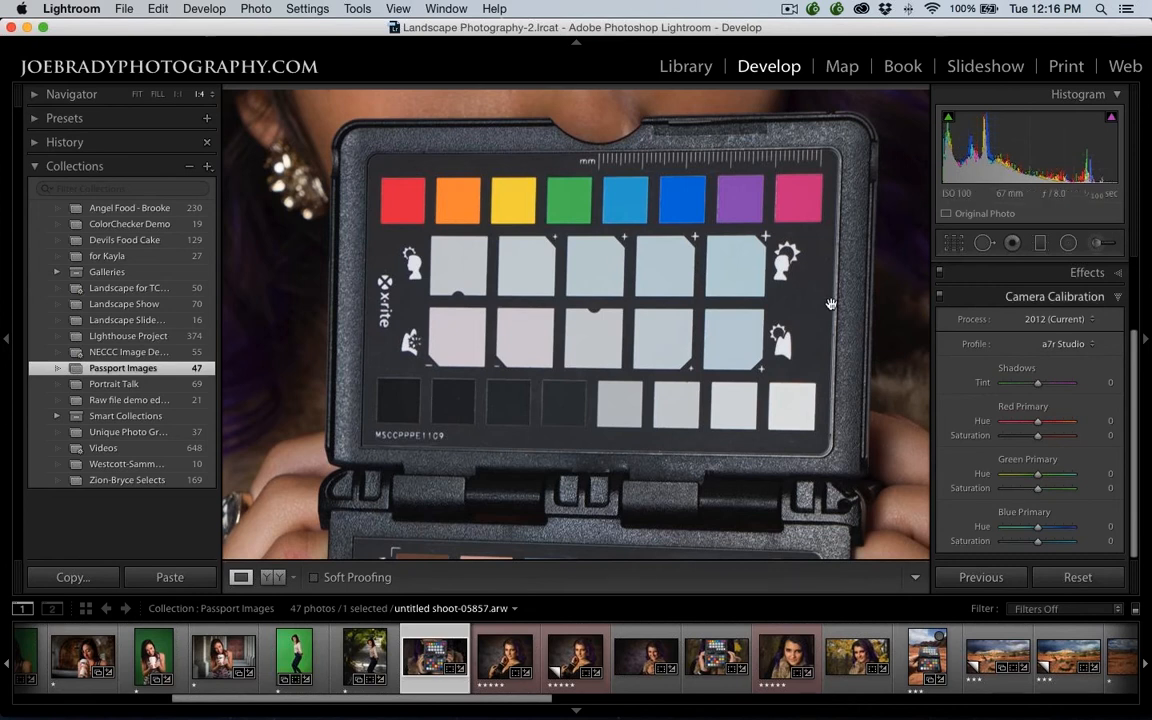
pyautogui.press('w')
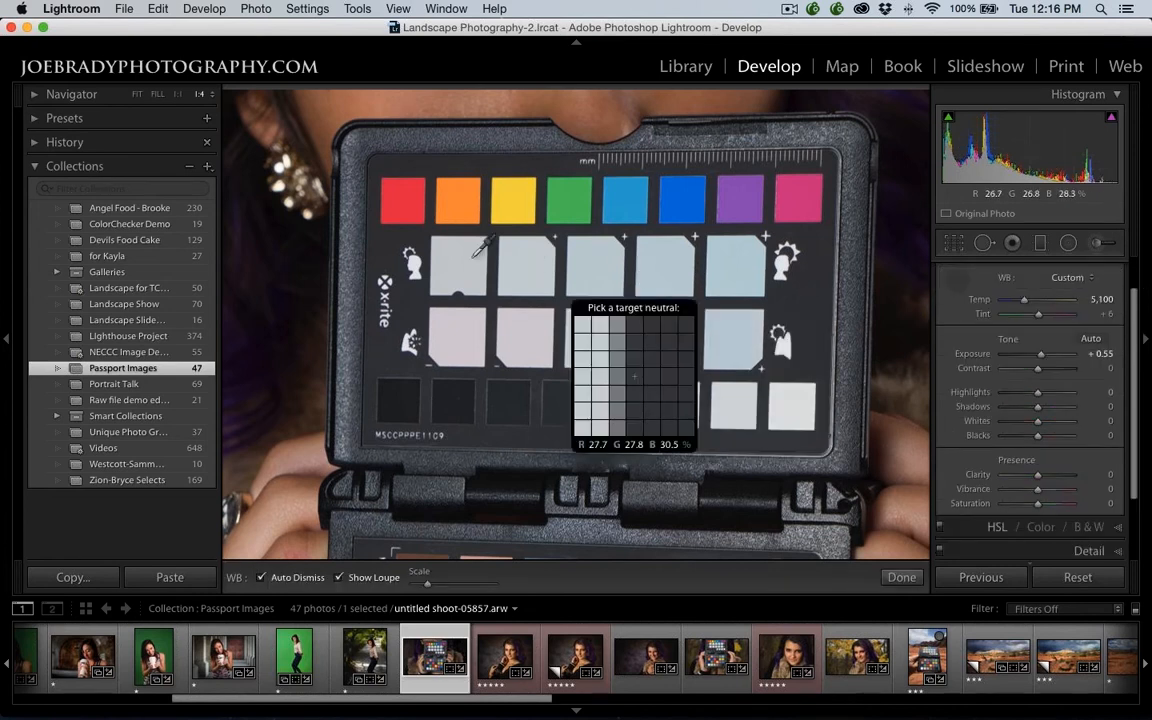
pyautogui.click(595, 265)
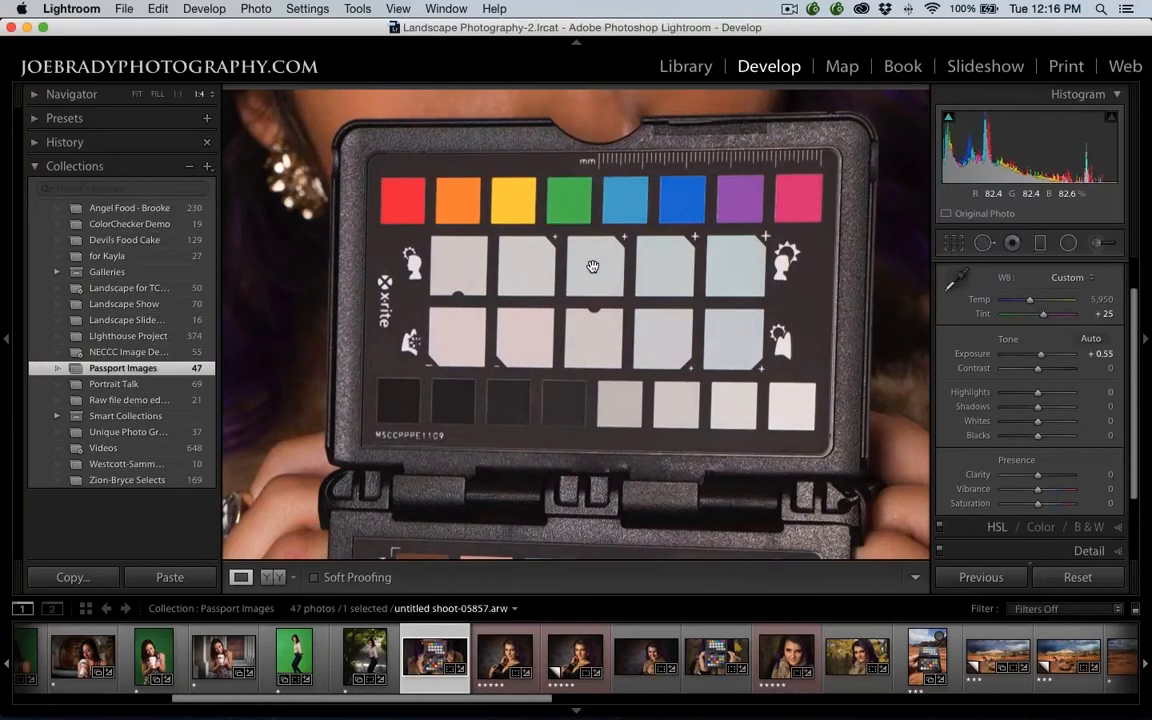
# Try the first patch of the upper portrait row as the white balance target and return to the middle patch
pyautogui.click(595, 268)
pyautogui.press('w')
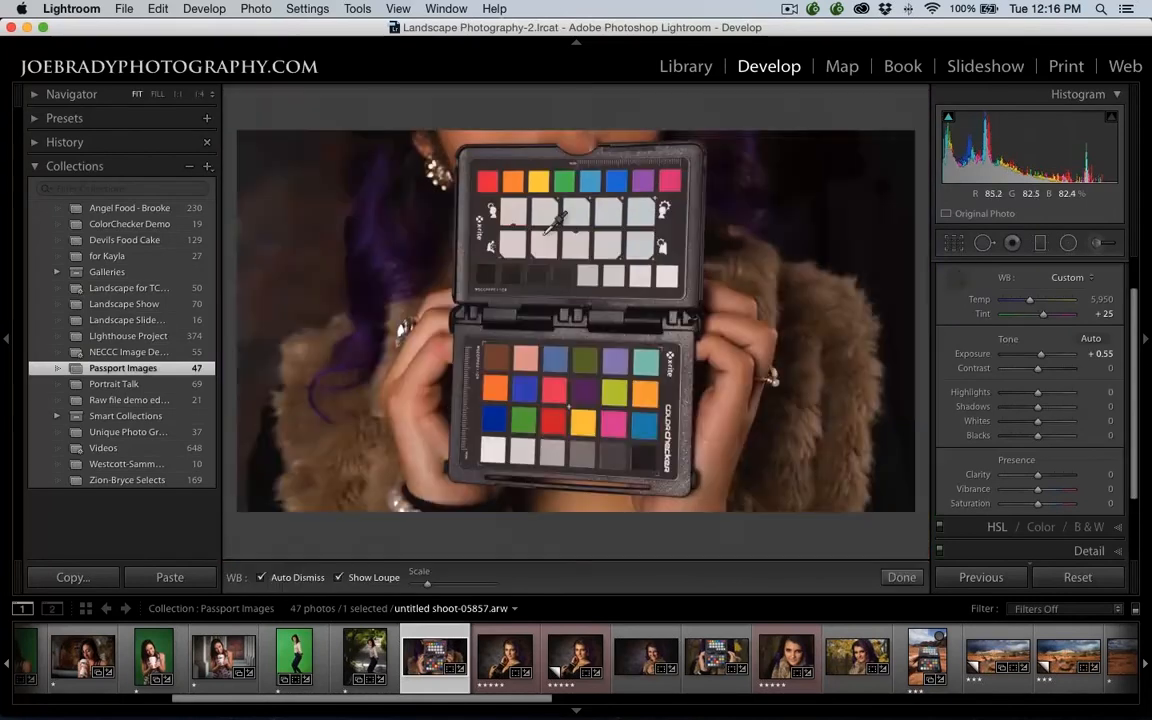
pyautogui.click(515, 210)
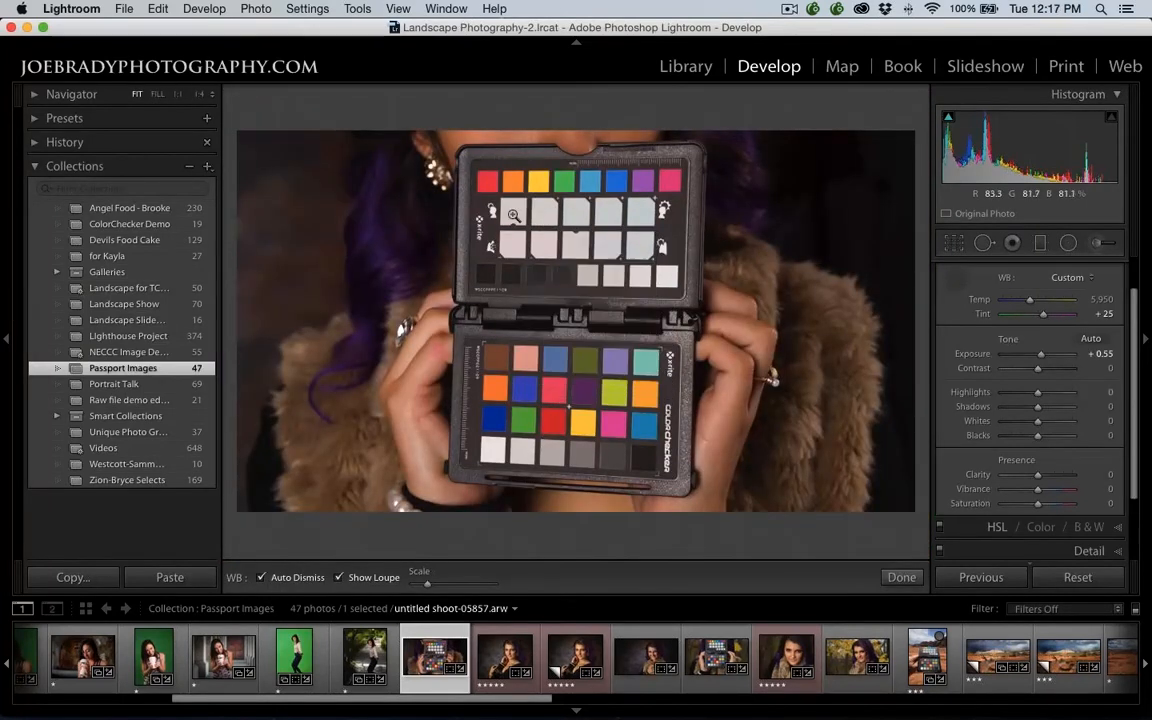
pyautogui.press('w')
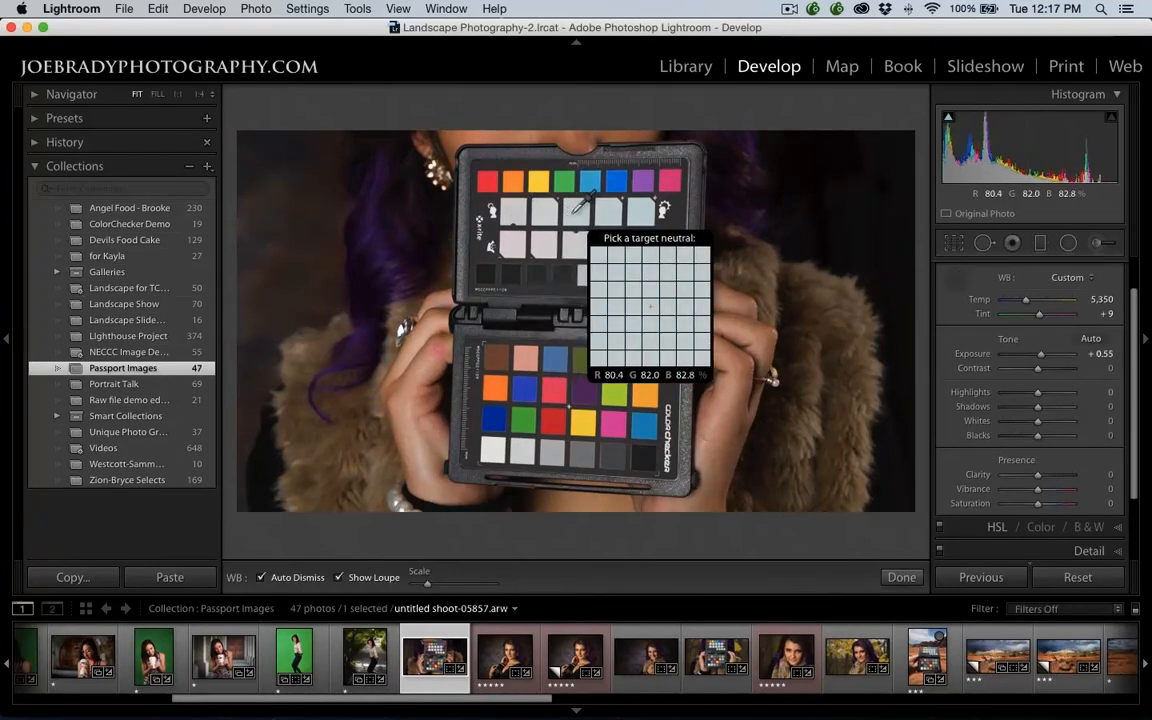
pyautogui.click(582, 240)
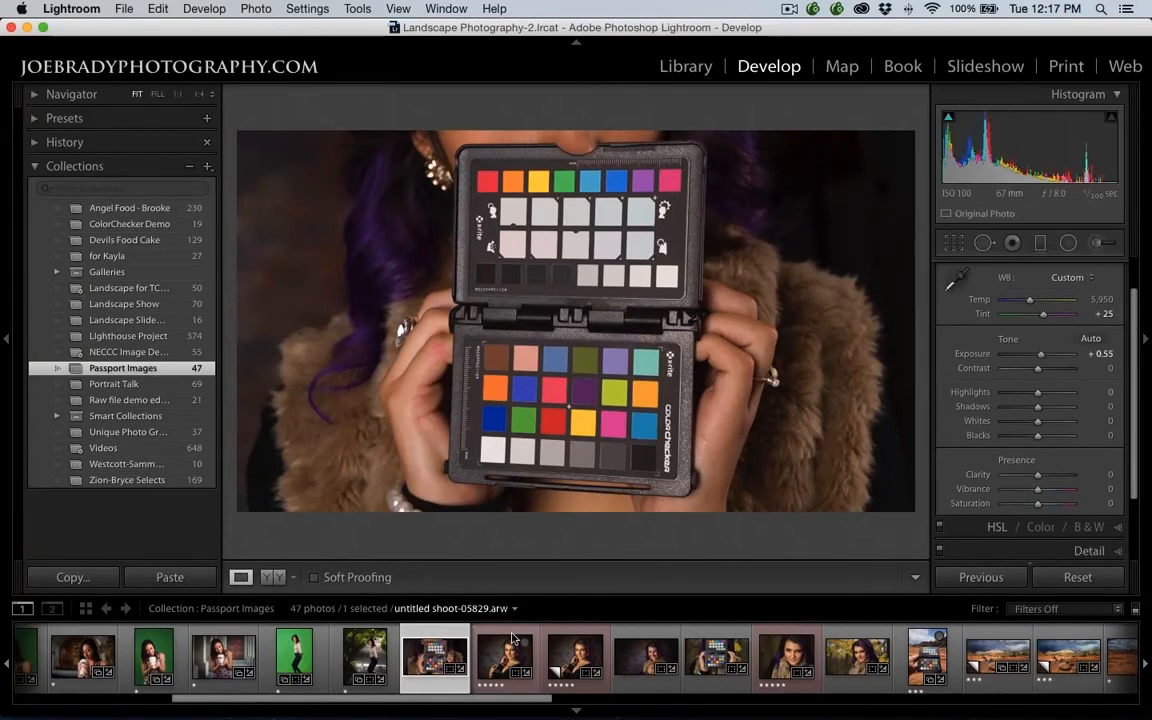
# Synchronize only White Balance, Process Version and Calibration from the chart photo to the portrait that follows it
pyautogui.press('shift')
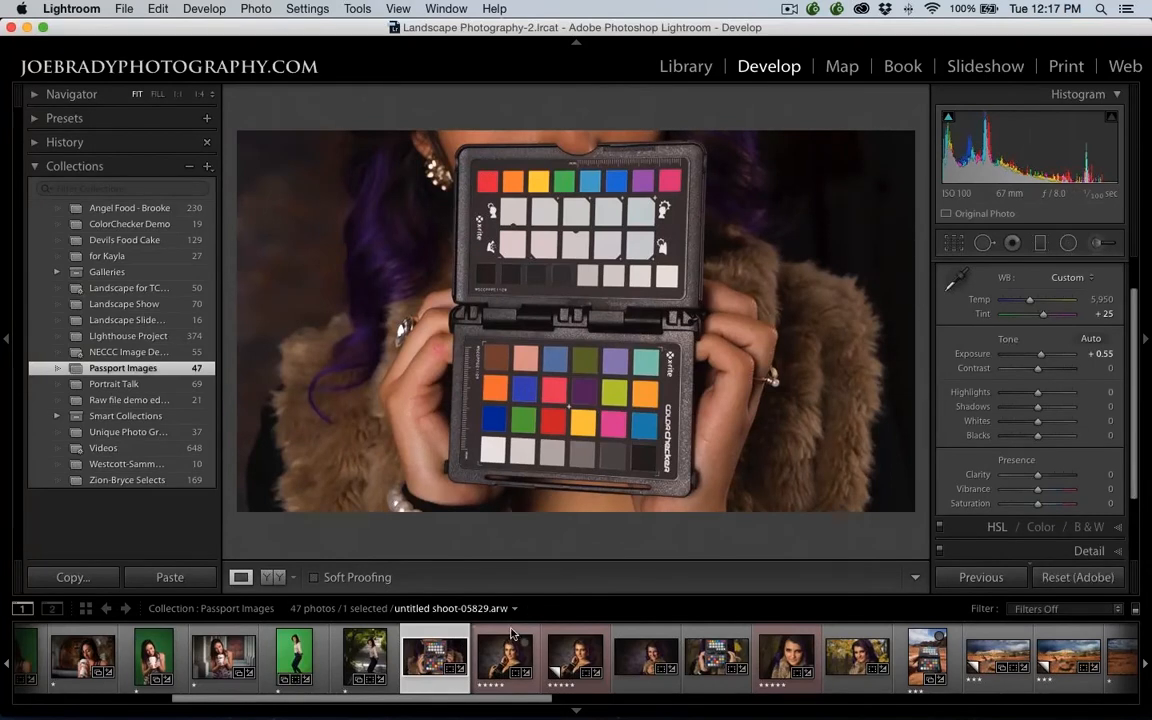
pyautogui.keyDown('shift'); pyautogui.click(511, 640); pyautogui.keyUp('shift')
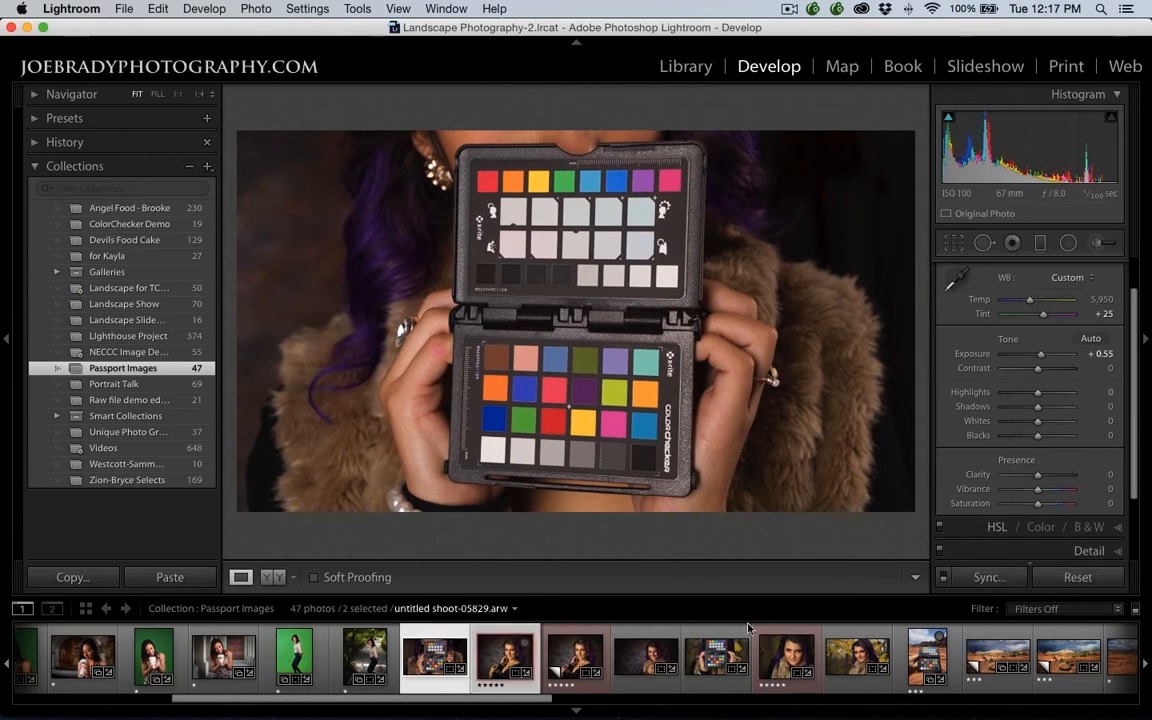
pyautogui.click(988, 578)
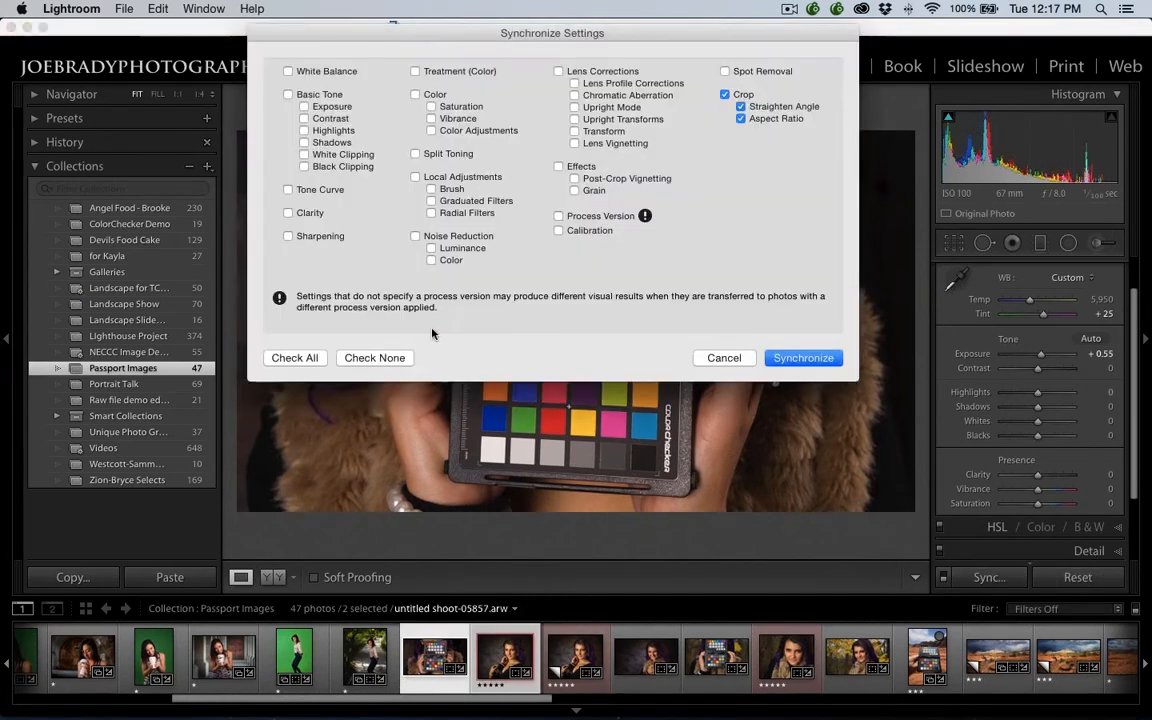
pyautogui.click(388, 357)
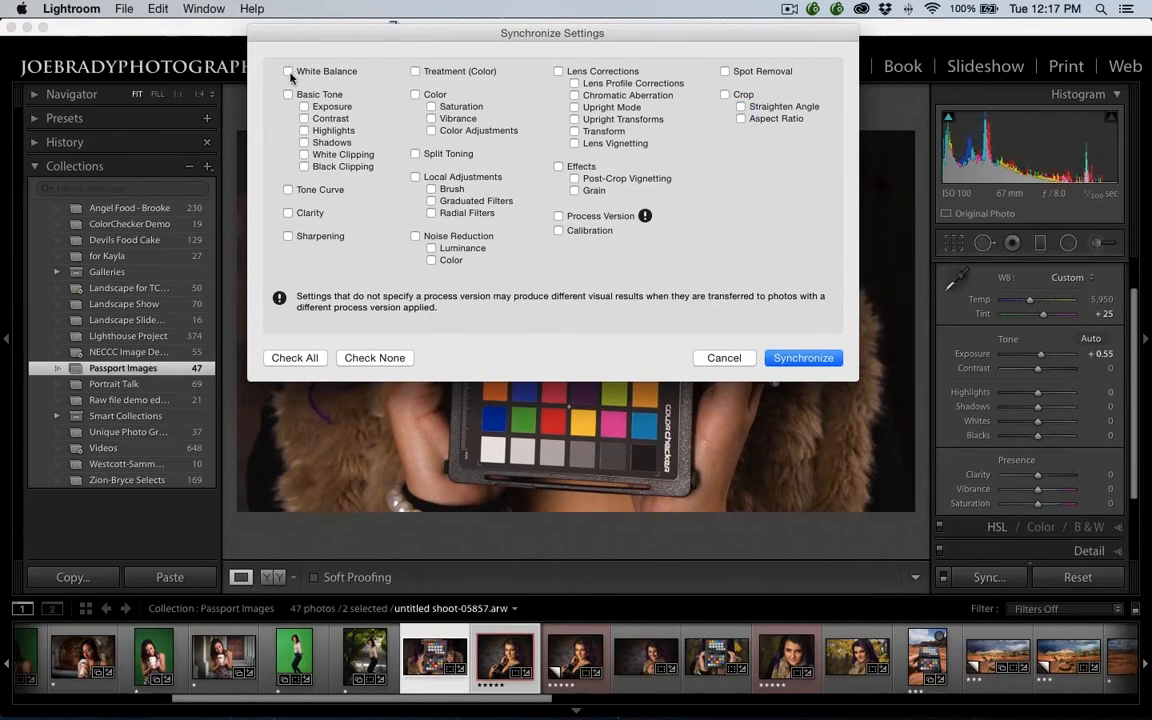
pyautogui.click(288, 72)
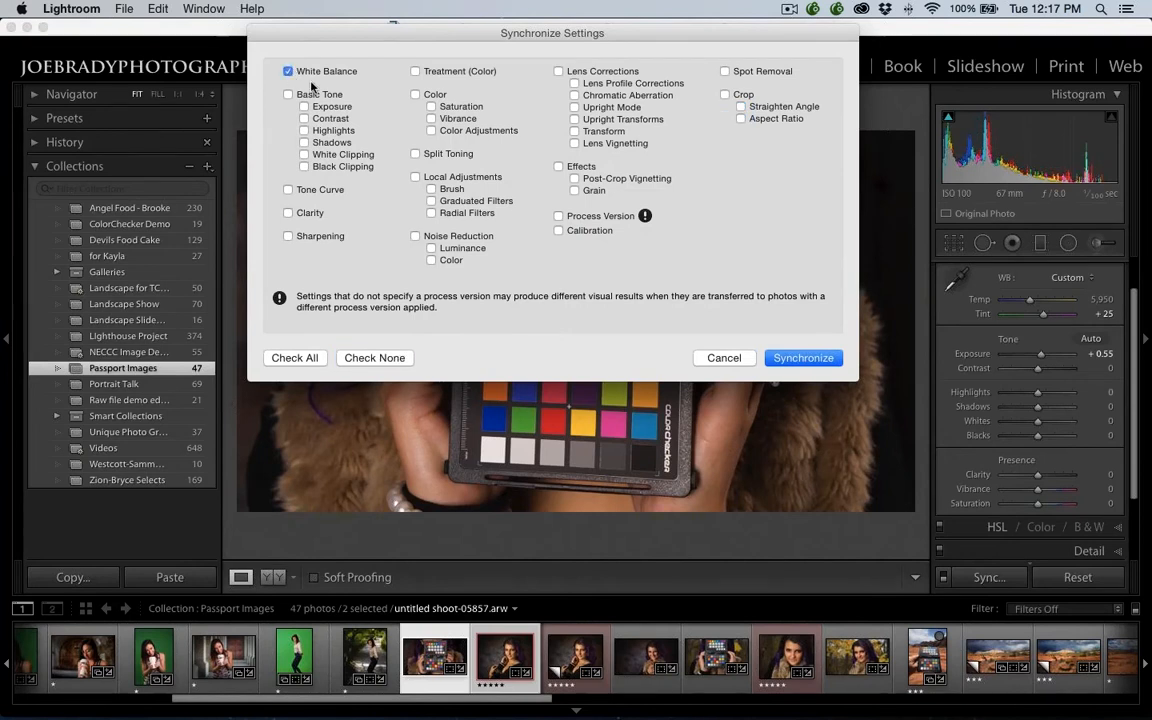
pyautogui.click(575, 217)
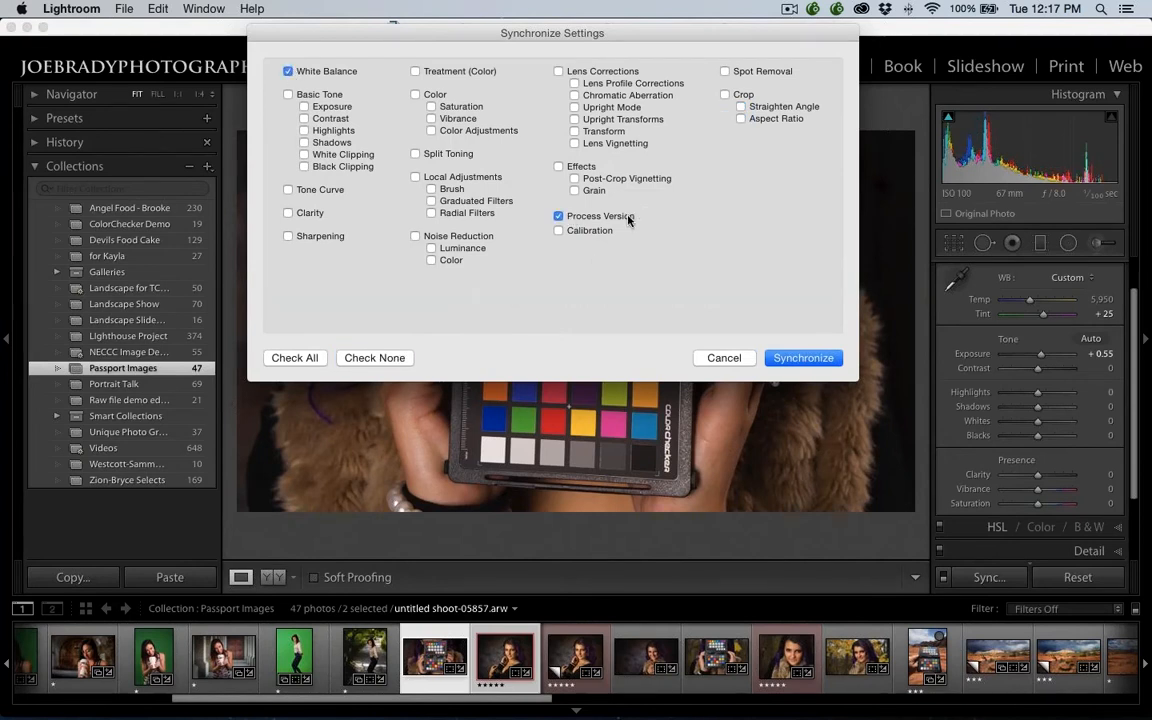
pyautogui.click(559, 231)
pyautogui.click(800, 358)
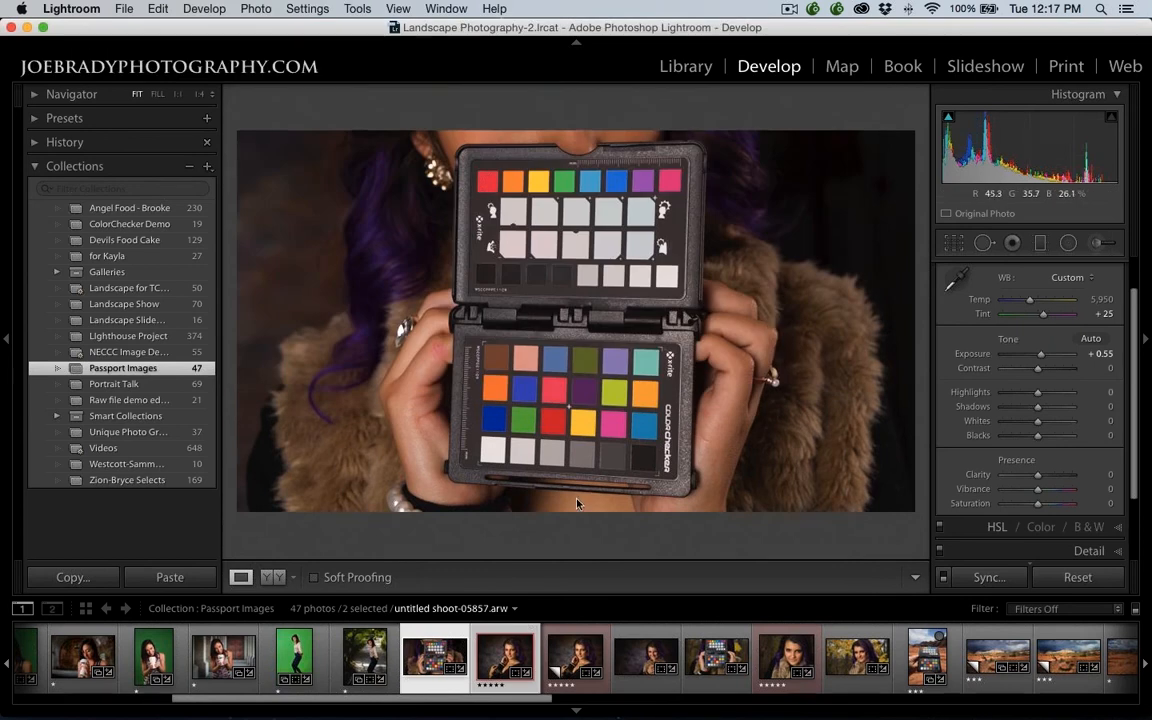
# Compare the synchronized portrait side by side with its virtual copy, with the surrounding panels hidden
pyautogui.click(509, 662)
pyautogui.click(645, 660)
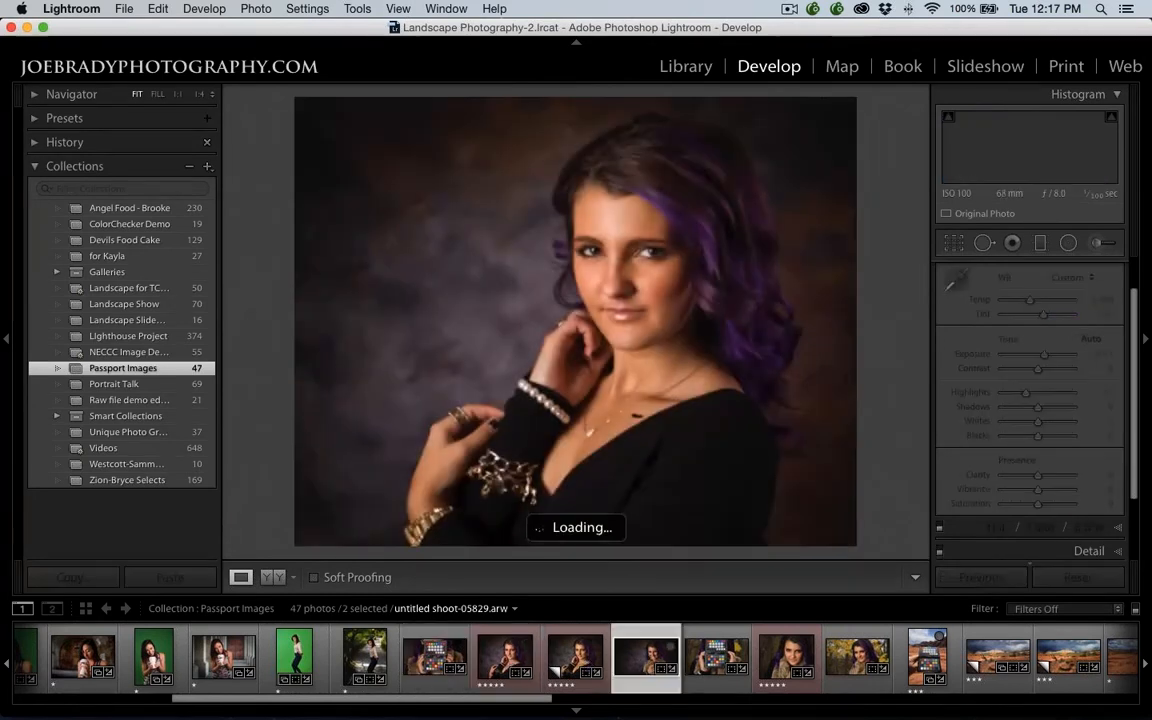
pyautogui.click(512, 660)
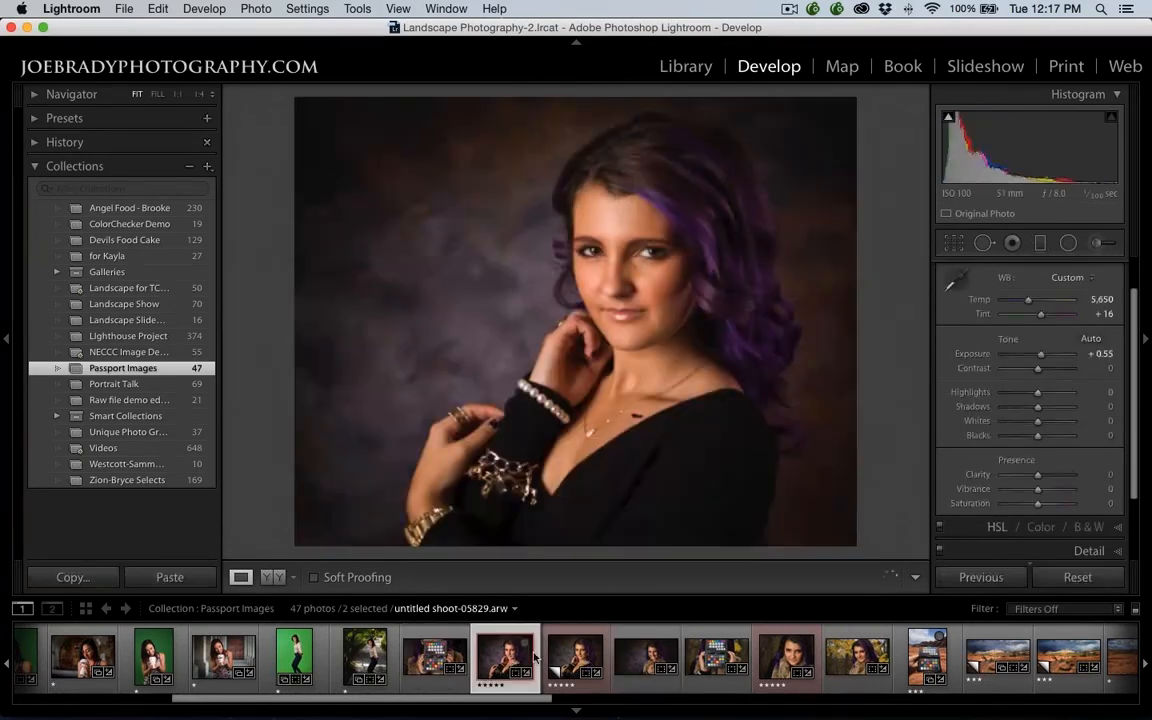
pyautogui.keyDown('super'); pyautogui.click(569, 640); pyautogui.keyUp('super')
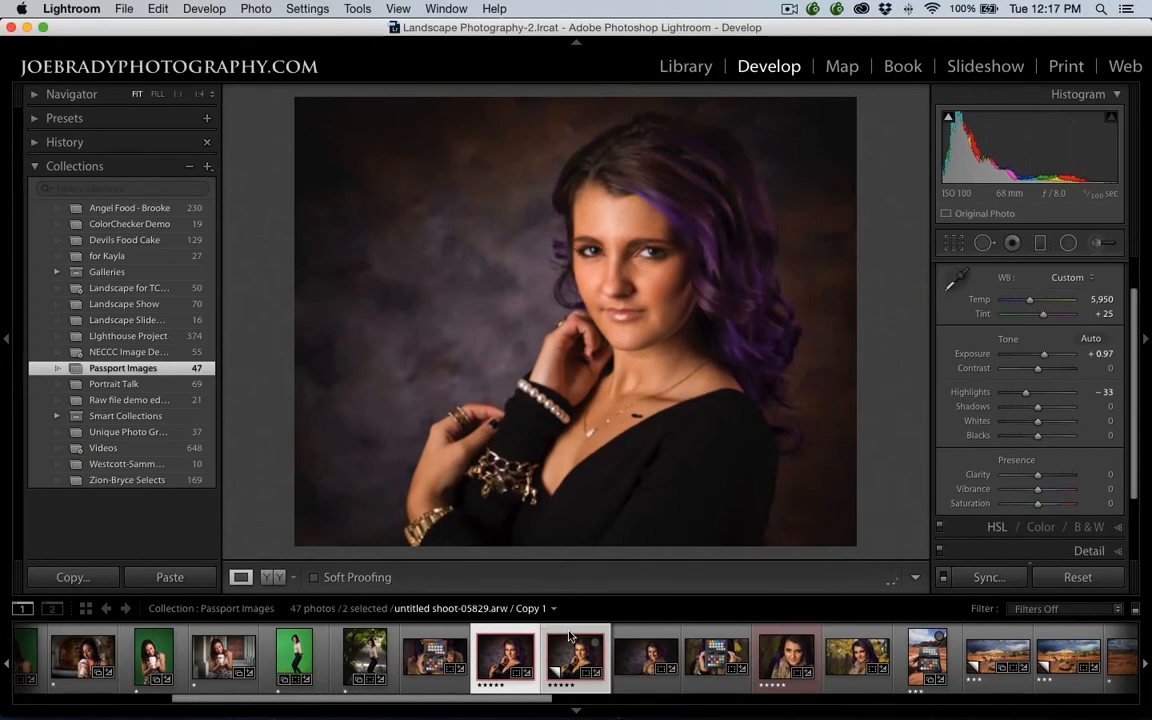
pyautogui.press('c')
pyautogui.hotkey('shift', 'Tab')
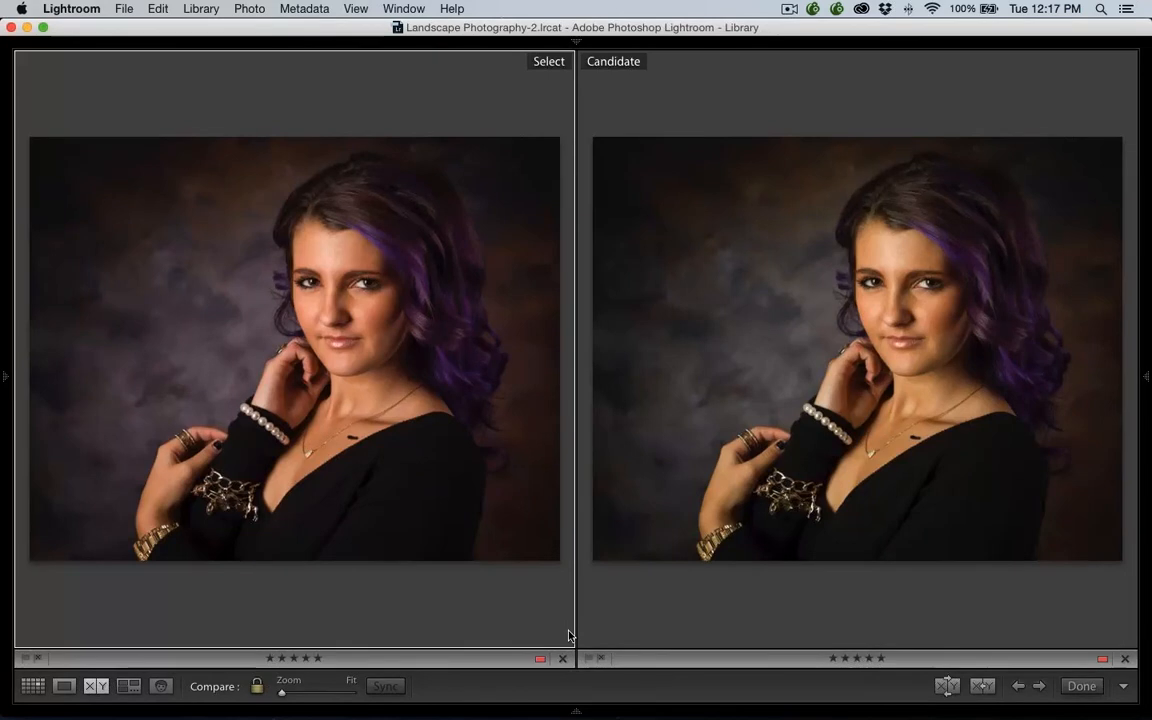
# Examine the two portraits with the lights out, and restore the normal lighting and panels
pyautogui.press('l')
pyautogui.press('l')
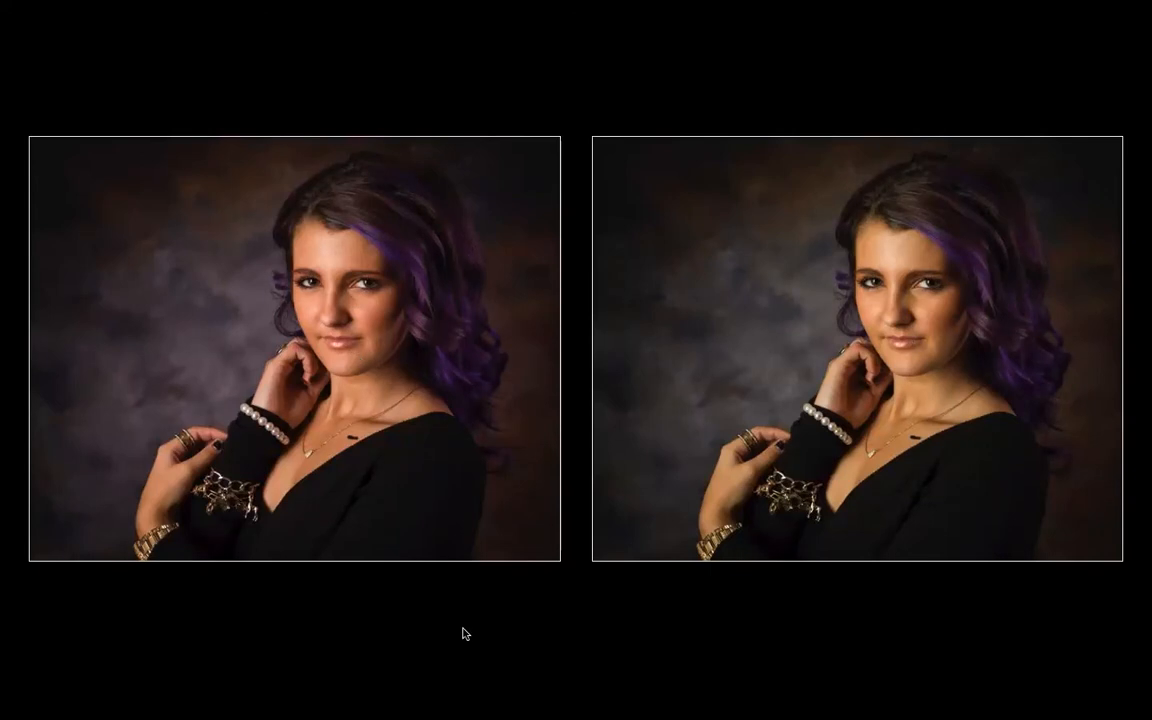
pyautogui.press('l')
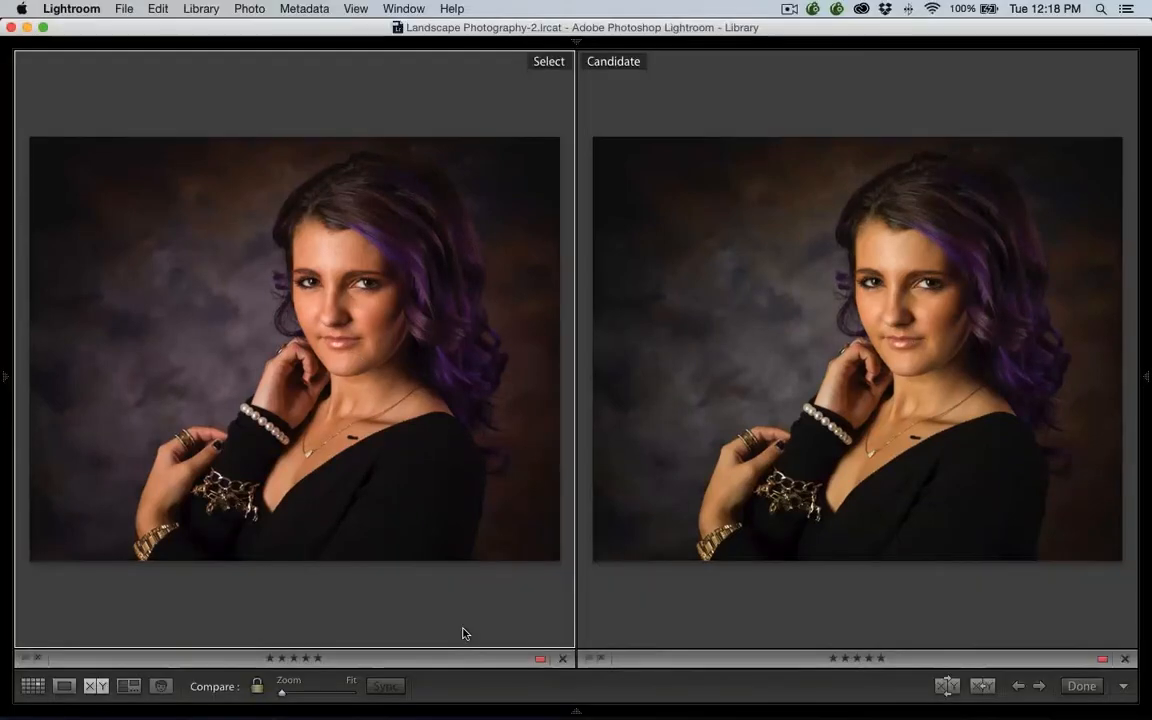
pyautogui.hotkey('shift', 'Tab')
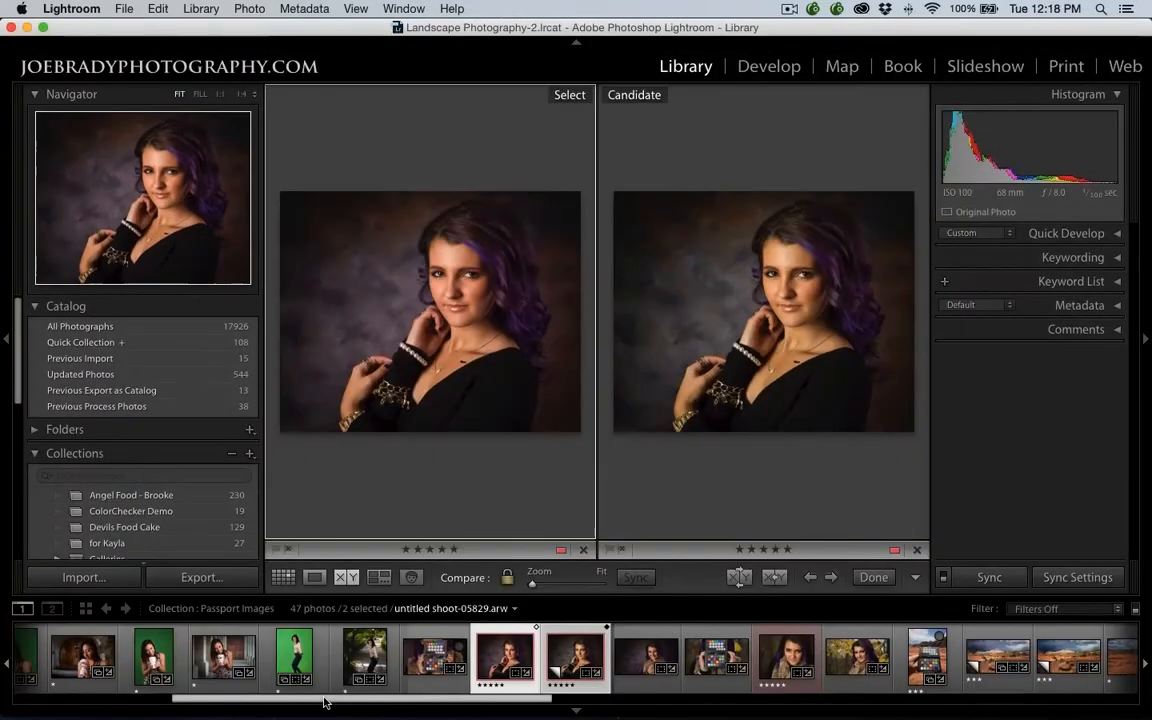
# Open the close-up ColorChecker photo from the green-screen shoot, DSC00007.ARW, in the Develop module
pyautogui.moveTo(314, 698); pyautogui.dragTo(84, 709)
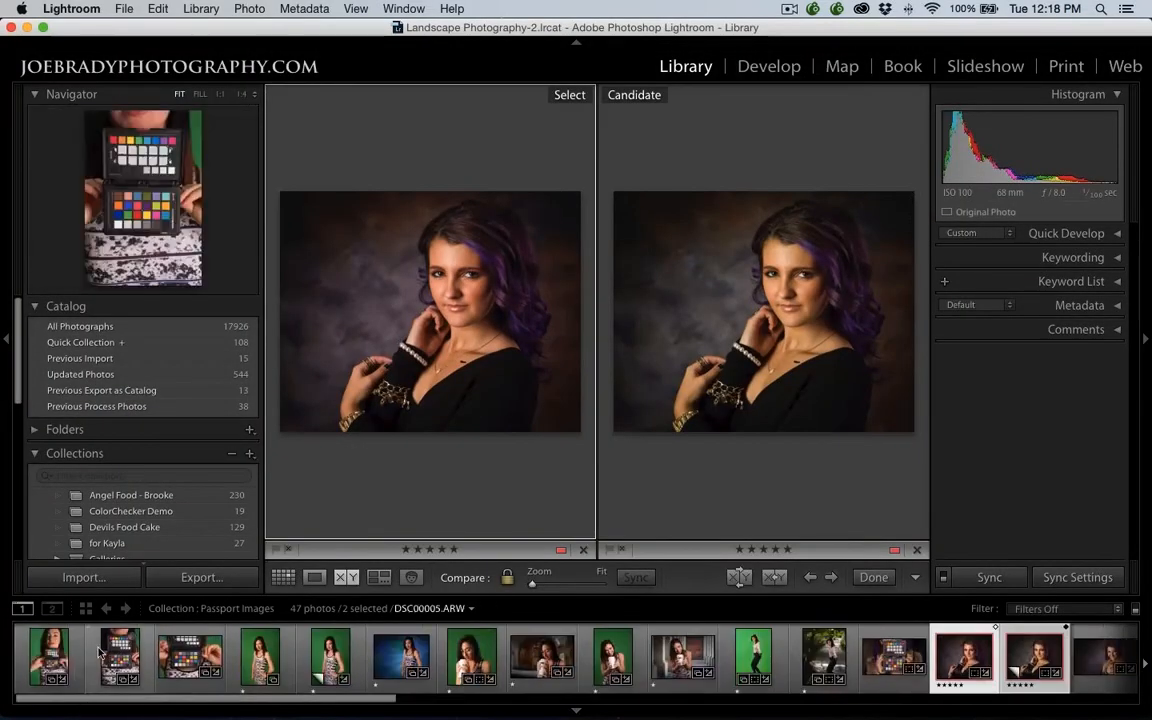
pyautogui.click(48, 656)
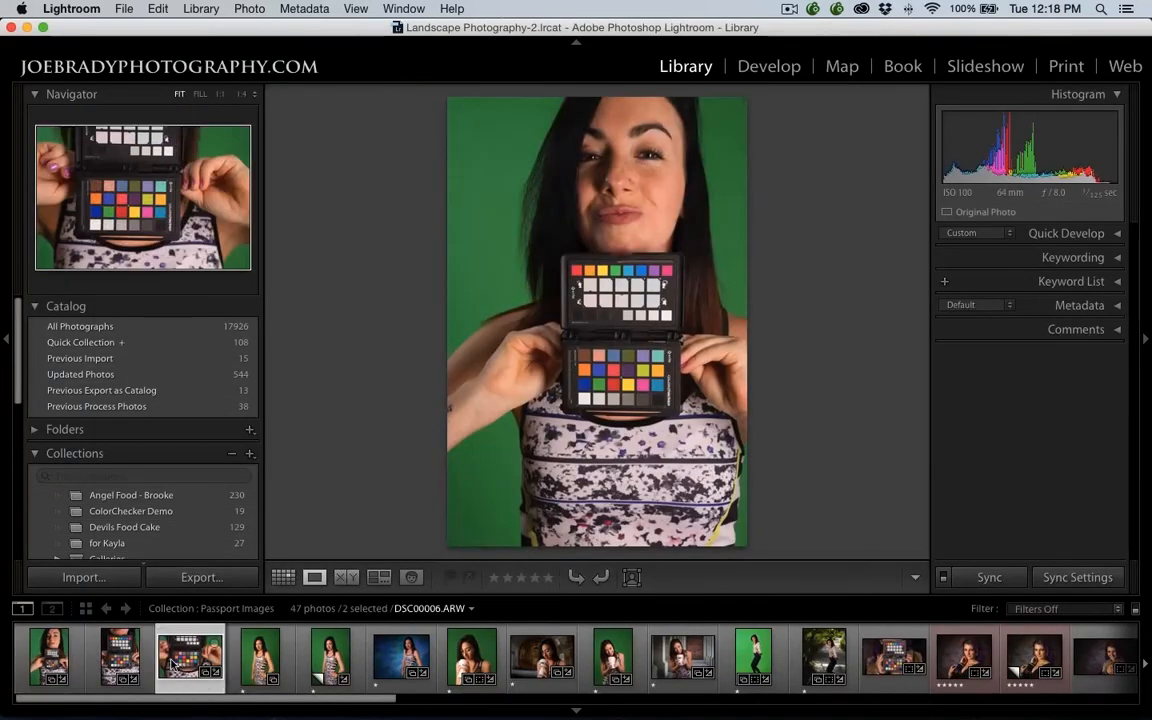
pyautogui.click(180, 660)
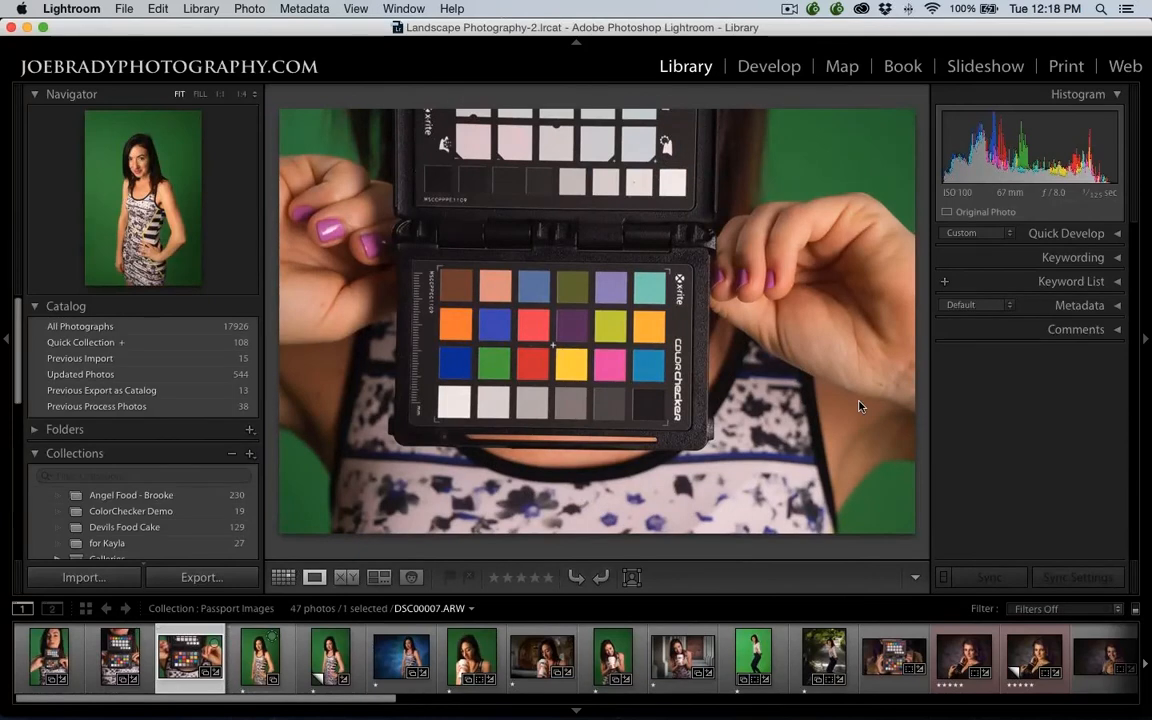
pyautogui.click(793, 68)
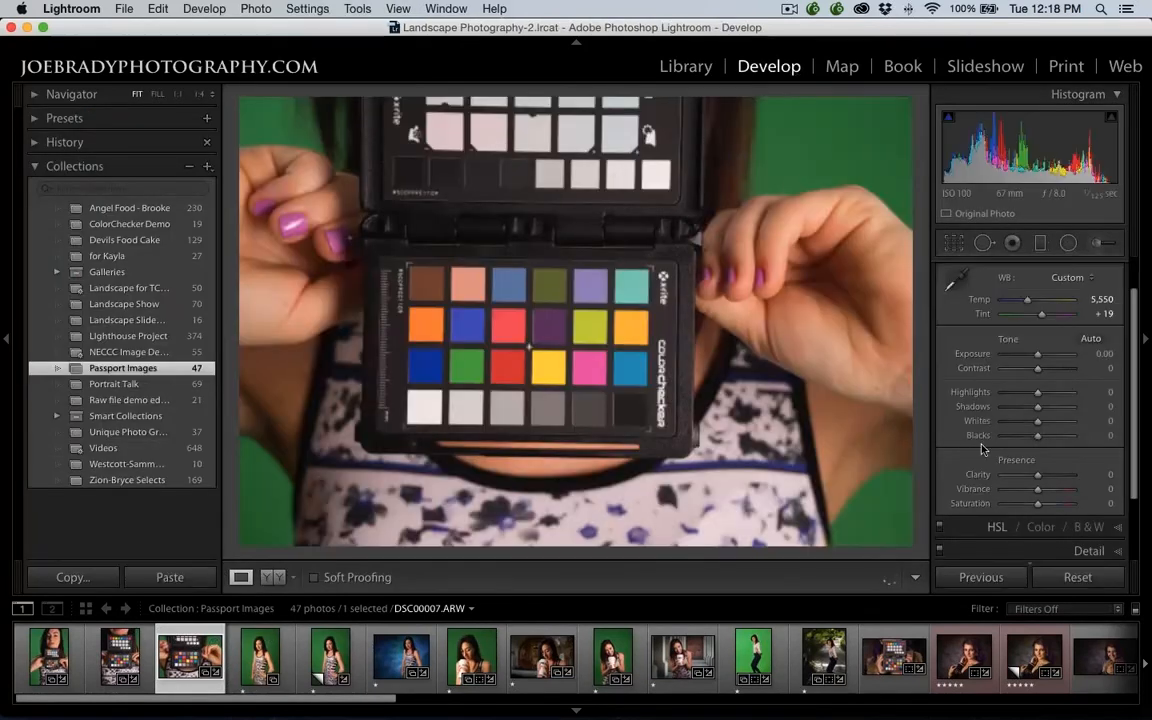
# Check the chart photo's calibration profile and set its white balance from the white patch, after trying the light grey one
pyautogui.scroll(-3, 1063, 490)
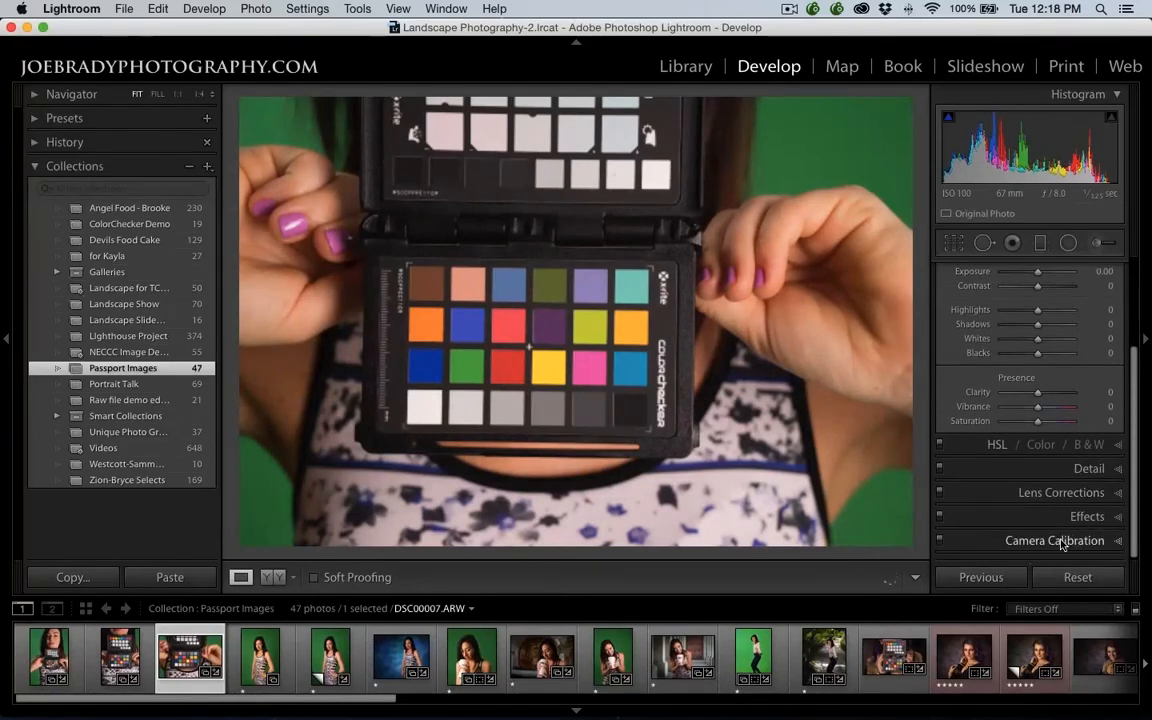
pyautogui.click(1063, 541)
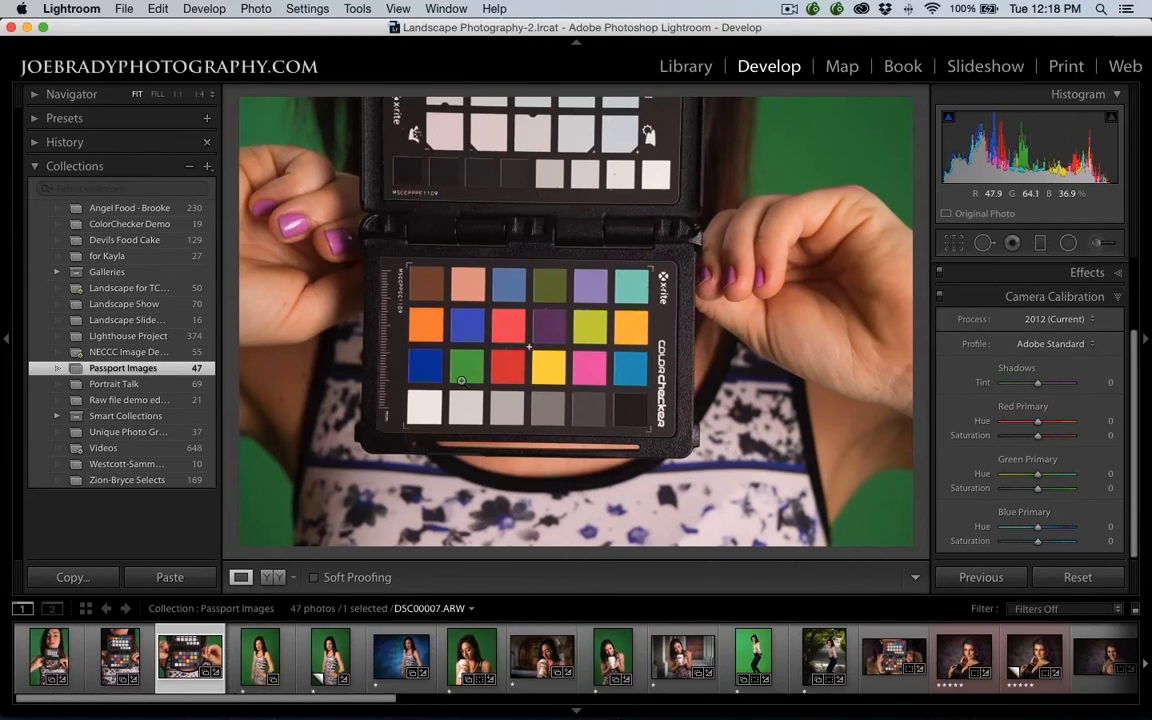
pyautogui.press('w')
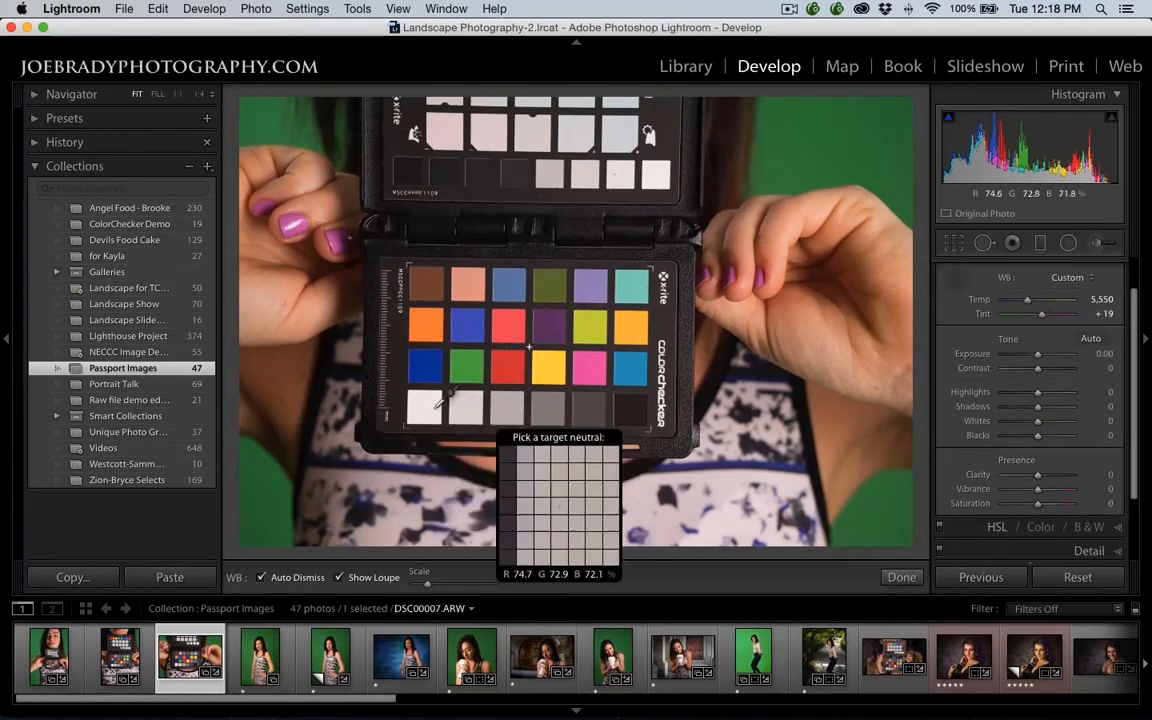
pyautogui.click(463, 408)
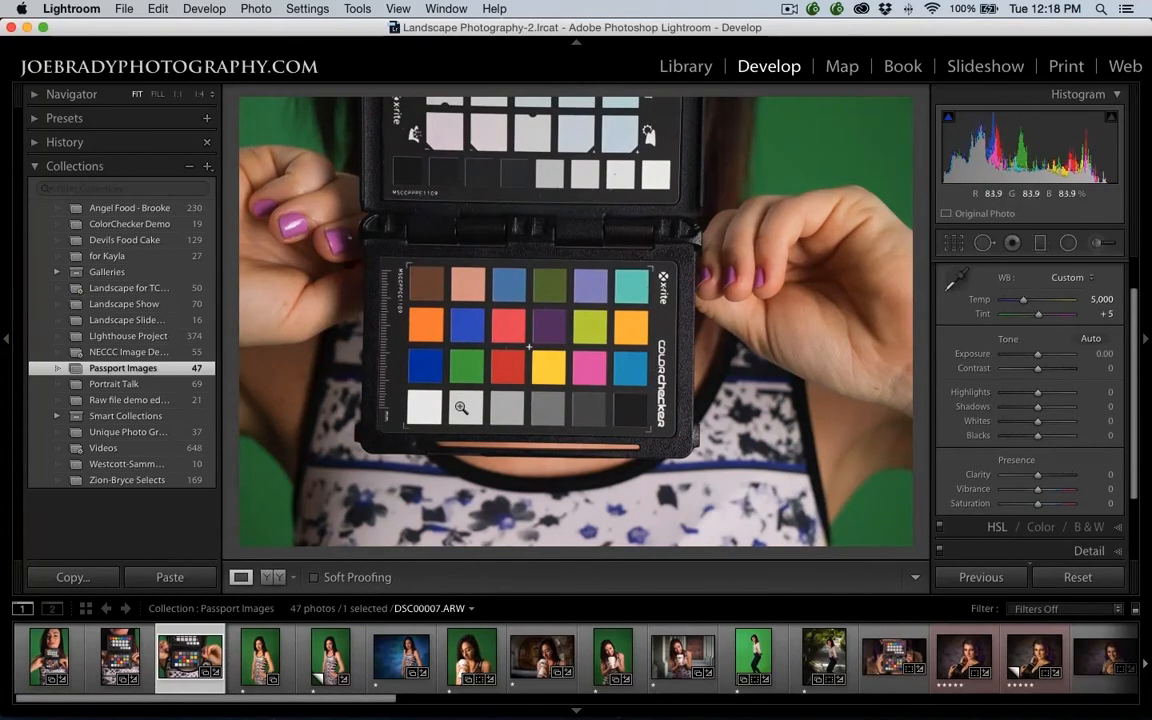
pyautogui.press('w')
pyautogui.click(434, 408)
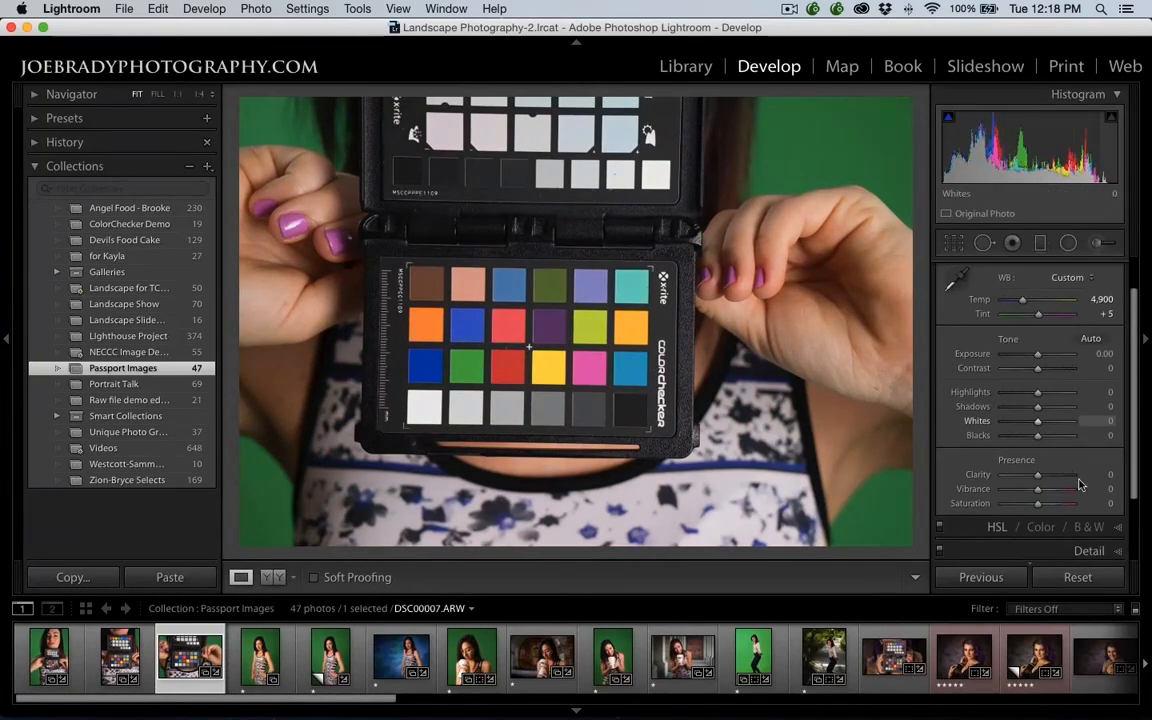
# Apply the Unique Green Screen calibration profile to the close-up chart photo
pyautogui.scroll(-3, 1090, 495)
pyautogui.click(1060, 539)
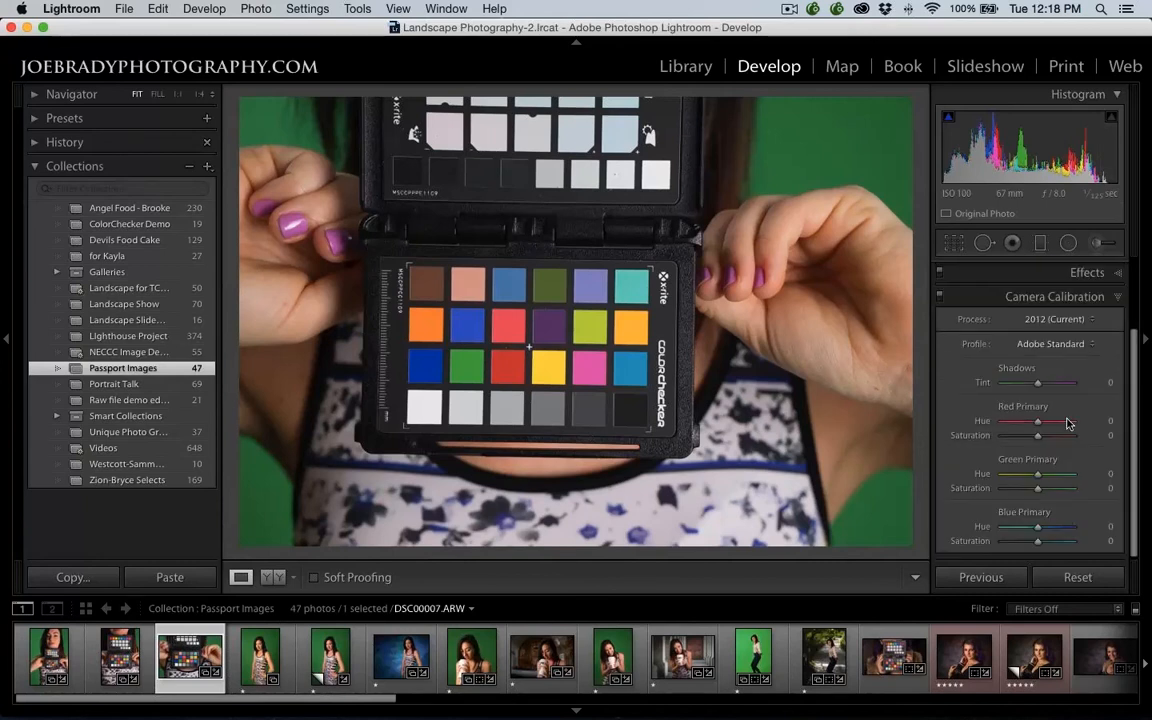
pyautogui.click(1052, 345)
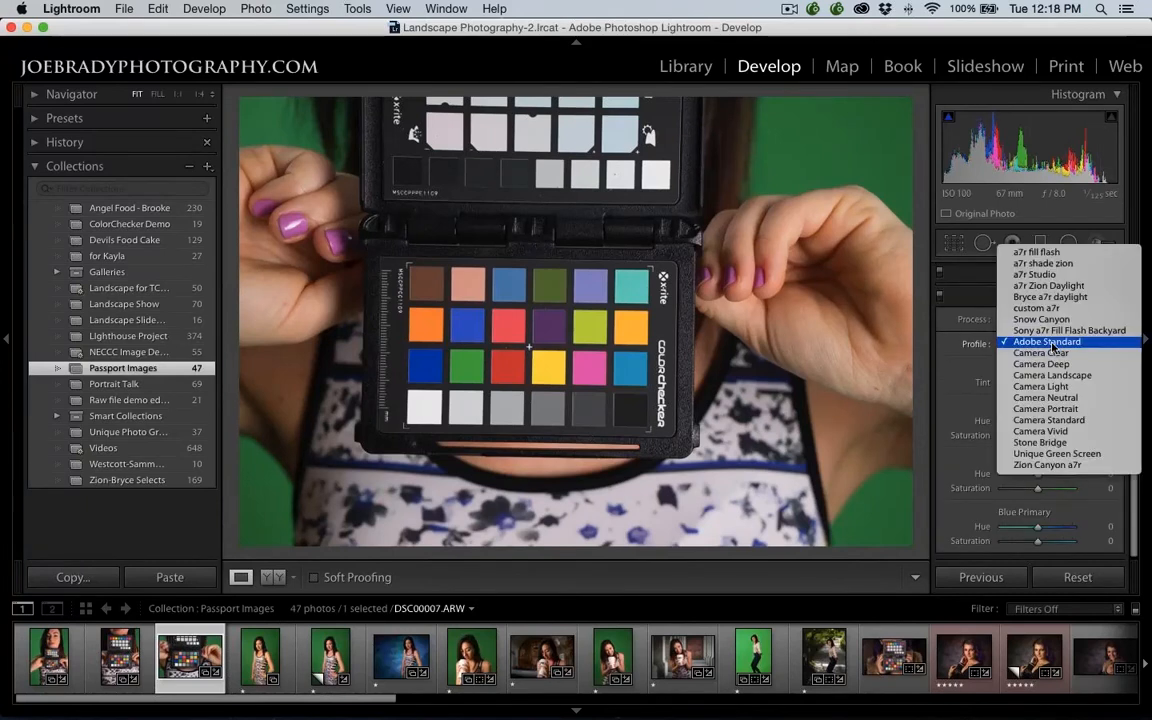
pyautogui.click(1102, 454)
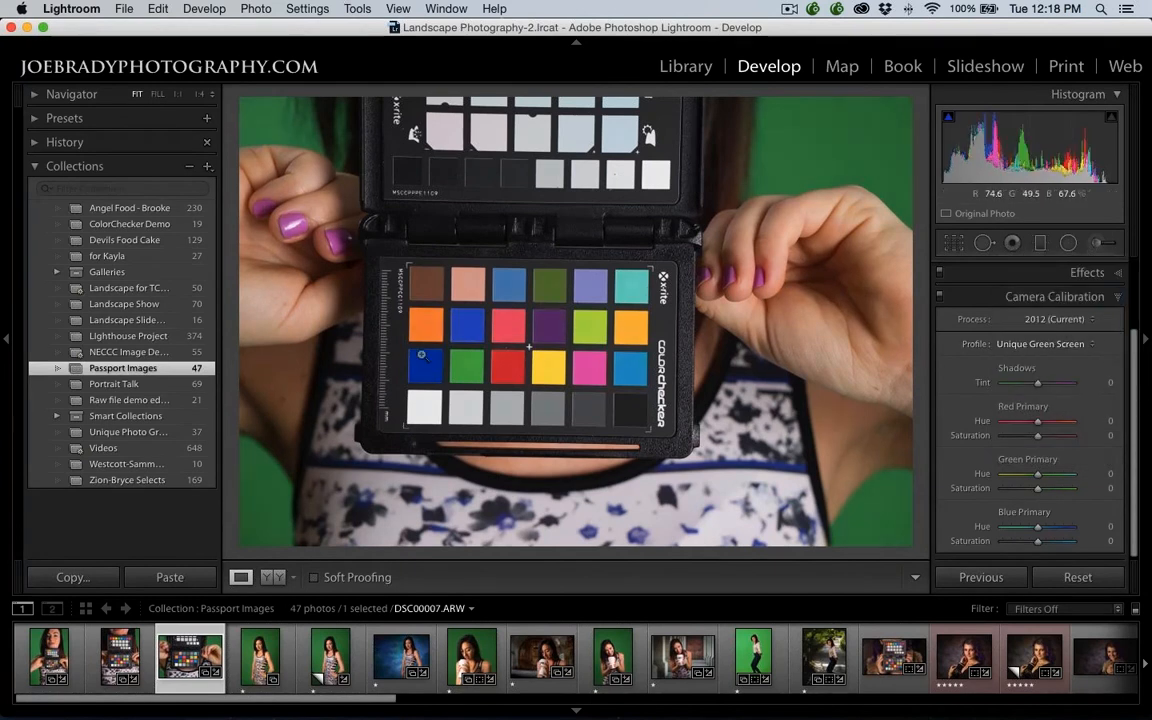
# Compare the enlarged chart's colour patches under the Adobe Standard and Unique Green Screen profiles, ending on Unique Green Screen
pyautogui.click(513, 339)
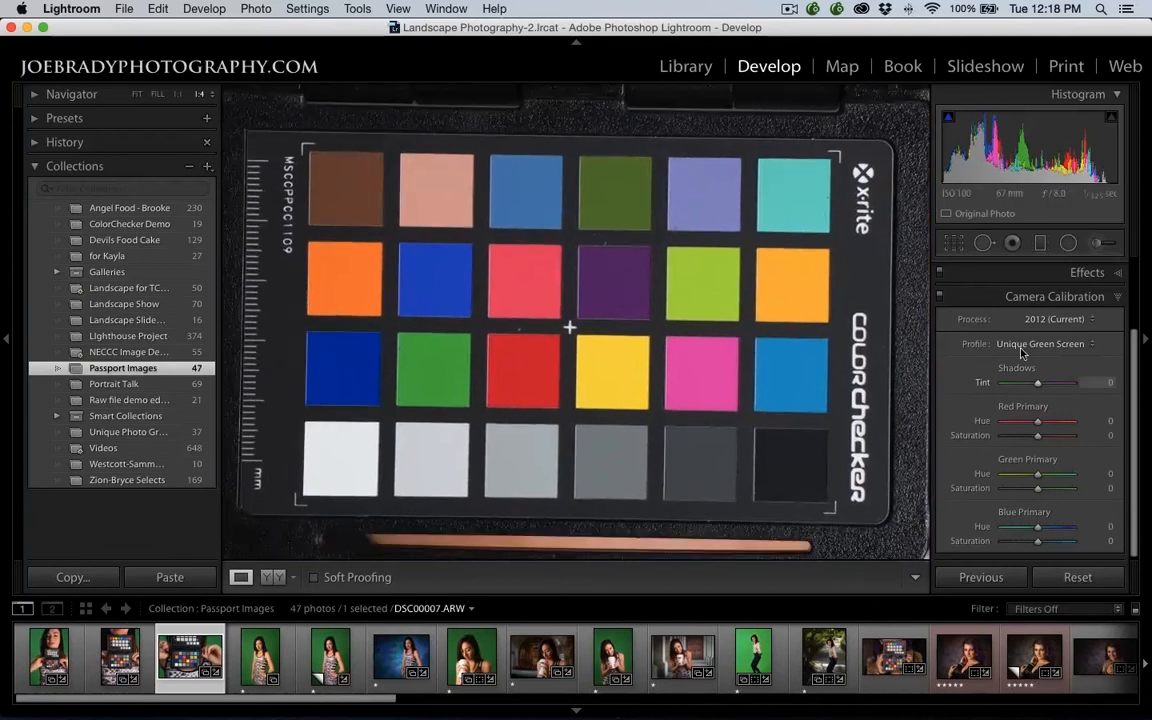
pyautogui.click(1042, 343)
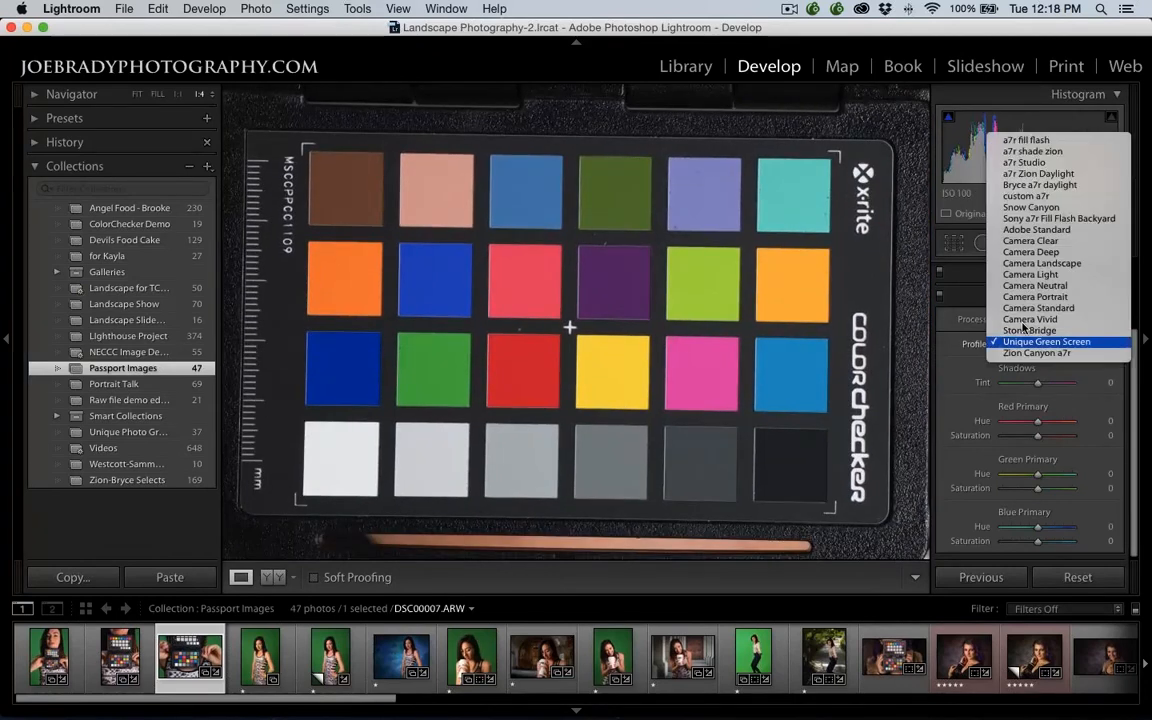
pyautogui.click(1021, 230)
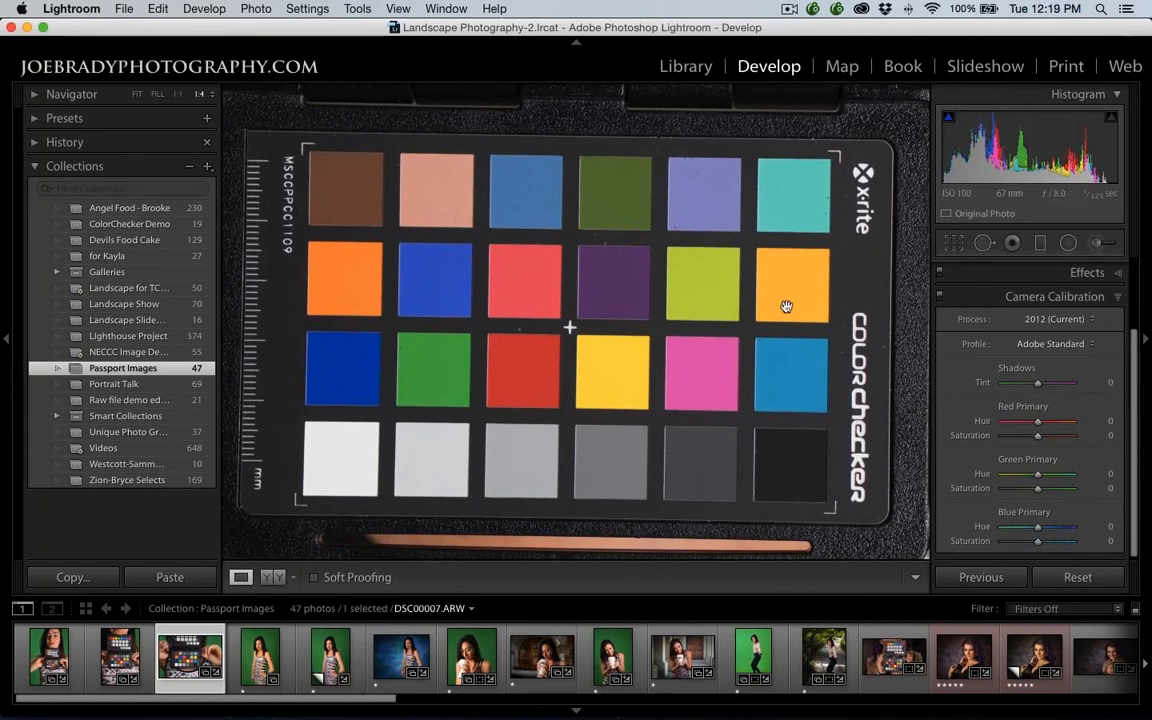
pyautogui.click(1054, 344)
pyautogui.click(1063, 457)
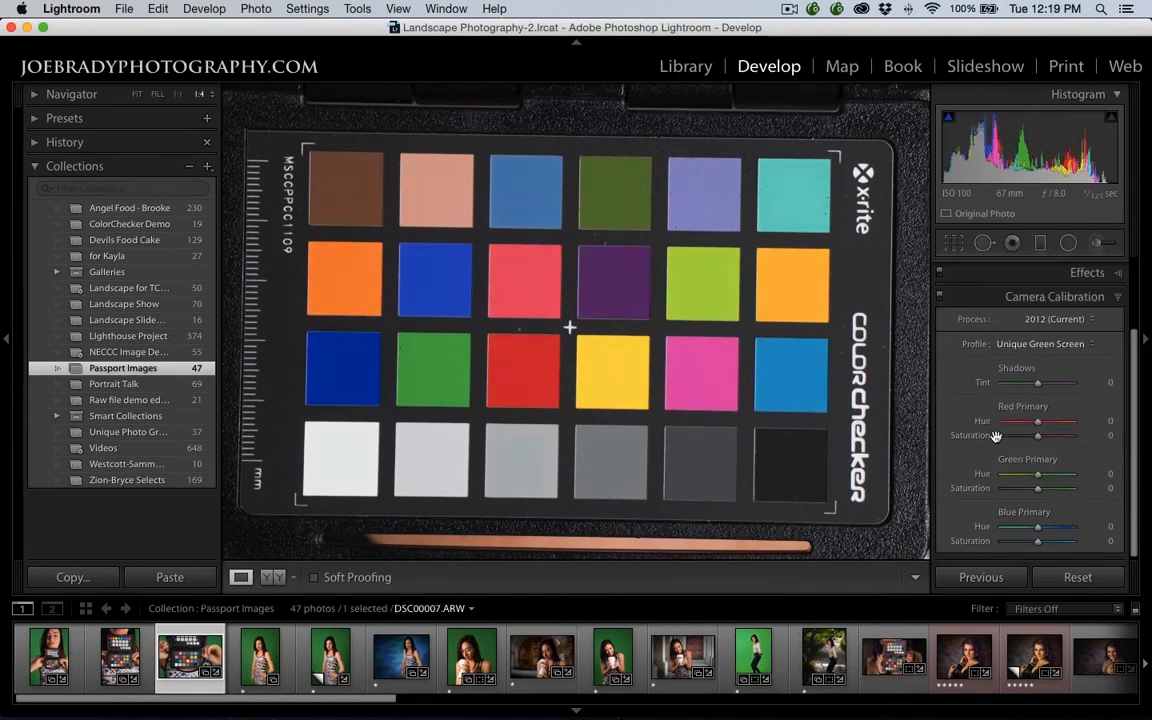
pyautogui.click(341, 197)
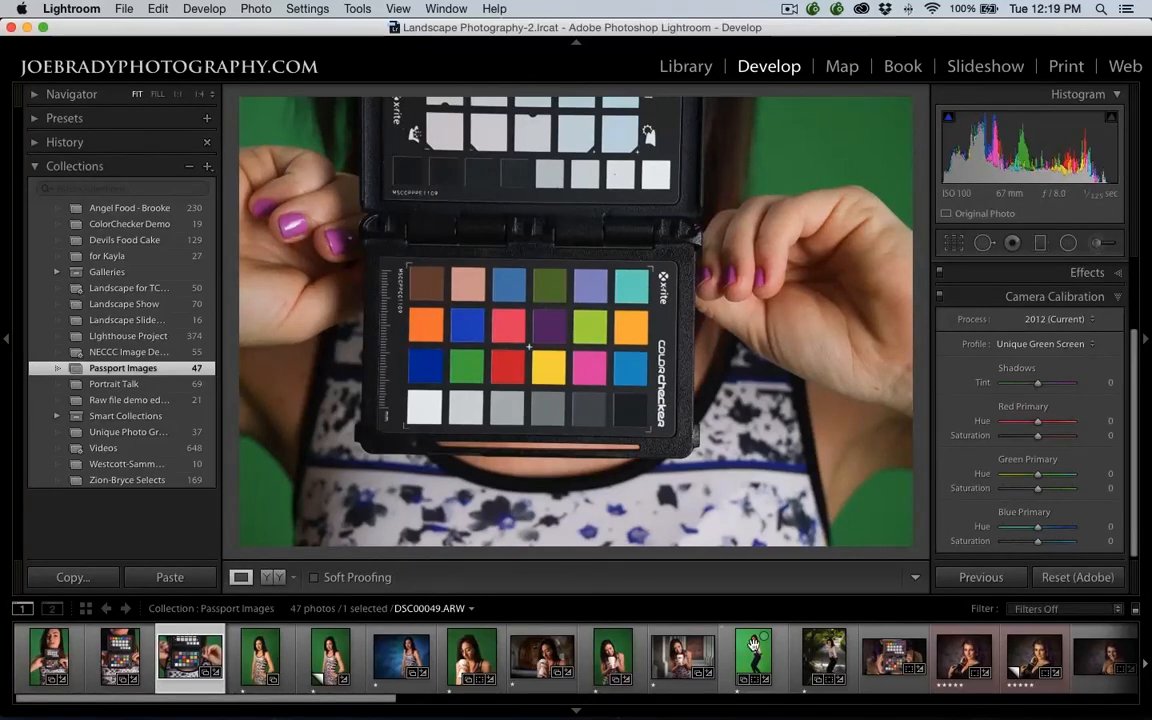
# Synchronize white balance, process version and calibration from the close-up chart photo to the nine photos following it, and deselect them
pyautogui.keyDown('shift'); pyautogui.click(823, 648); pyautogui.keyUp('shift')
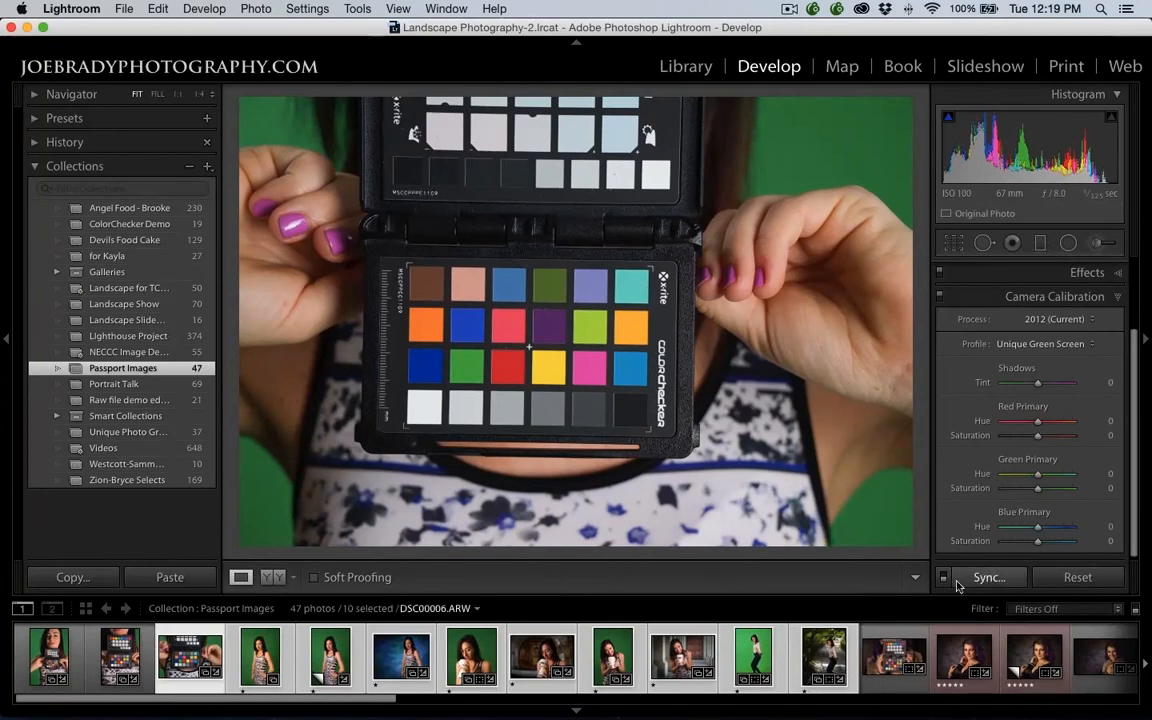
pyautogui.click(989, 577)
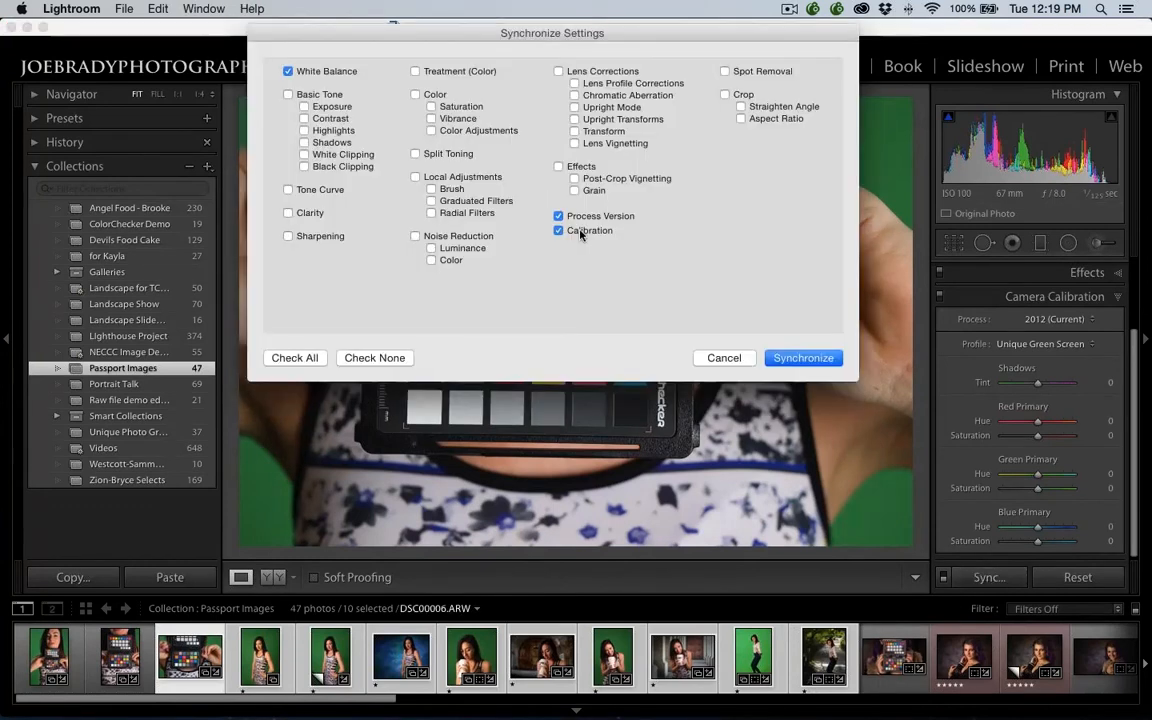
pyautogui.click(803, 358)
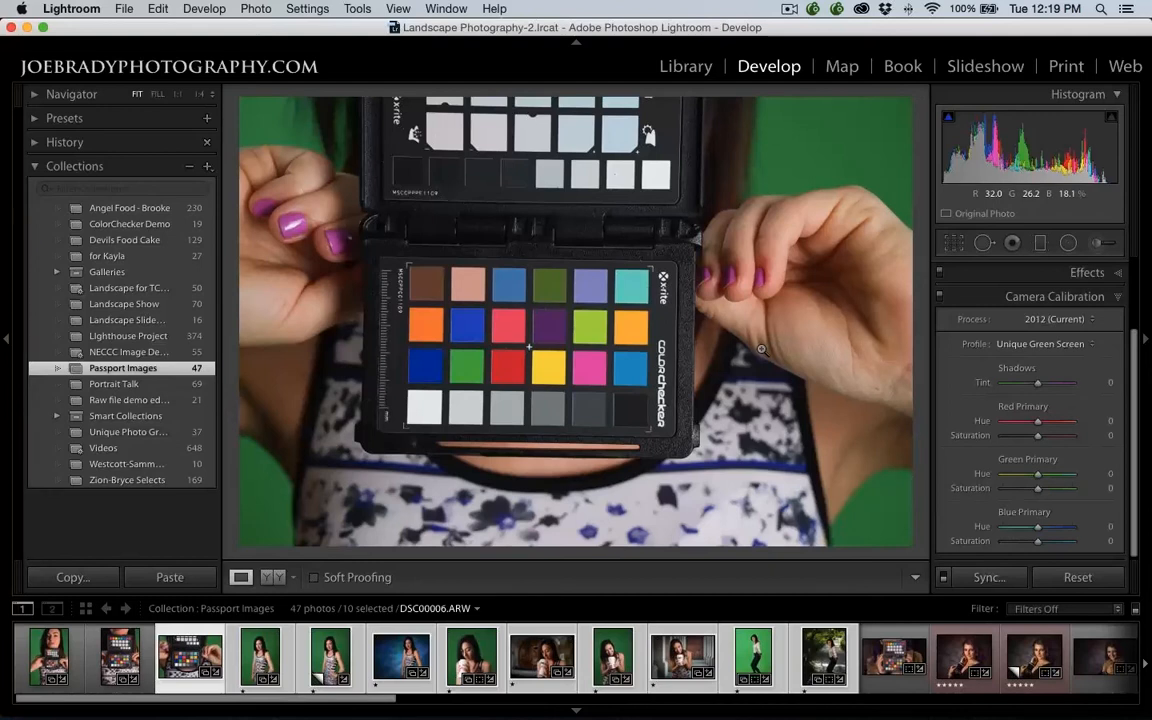
pyautogui.press('super')
pyautogui.press('super+d')
pyautogui.click(190, 657)
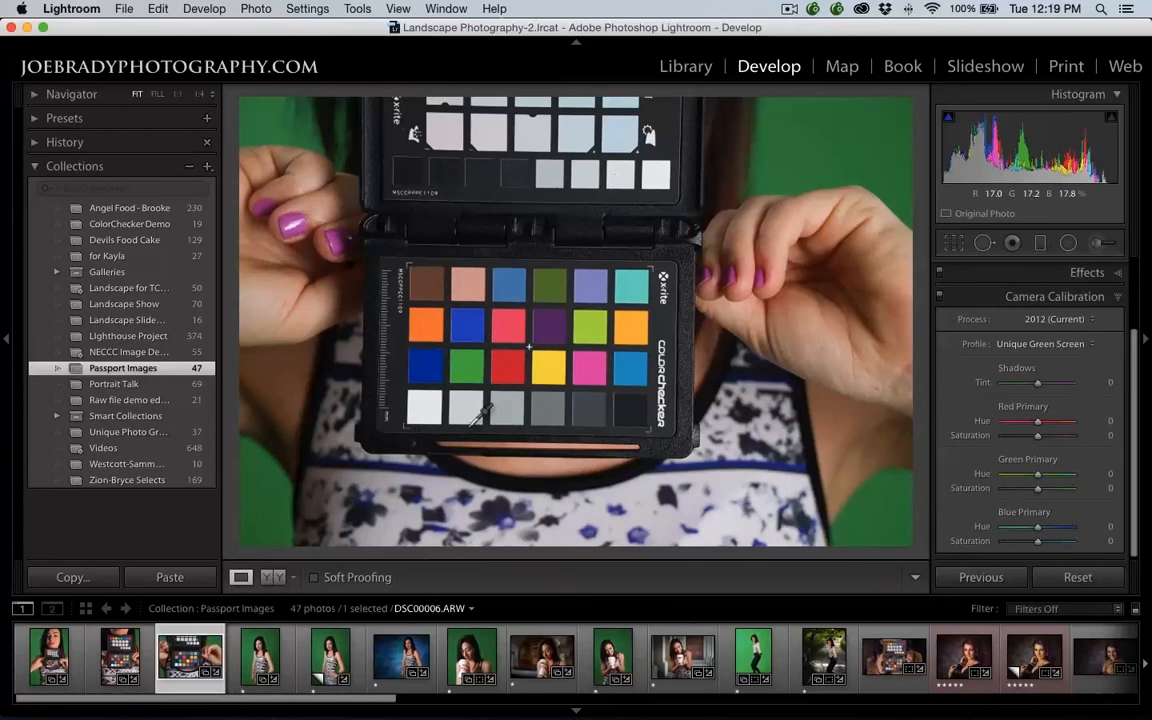
# Set the close-up chart photo's white balance from the white patch, after trying the orange-yellow patch
pyautogui.press('w')
pyautogui.click(631, 328)
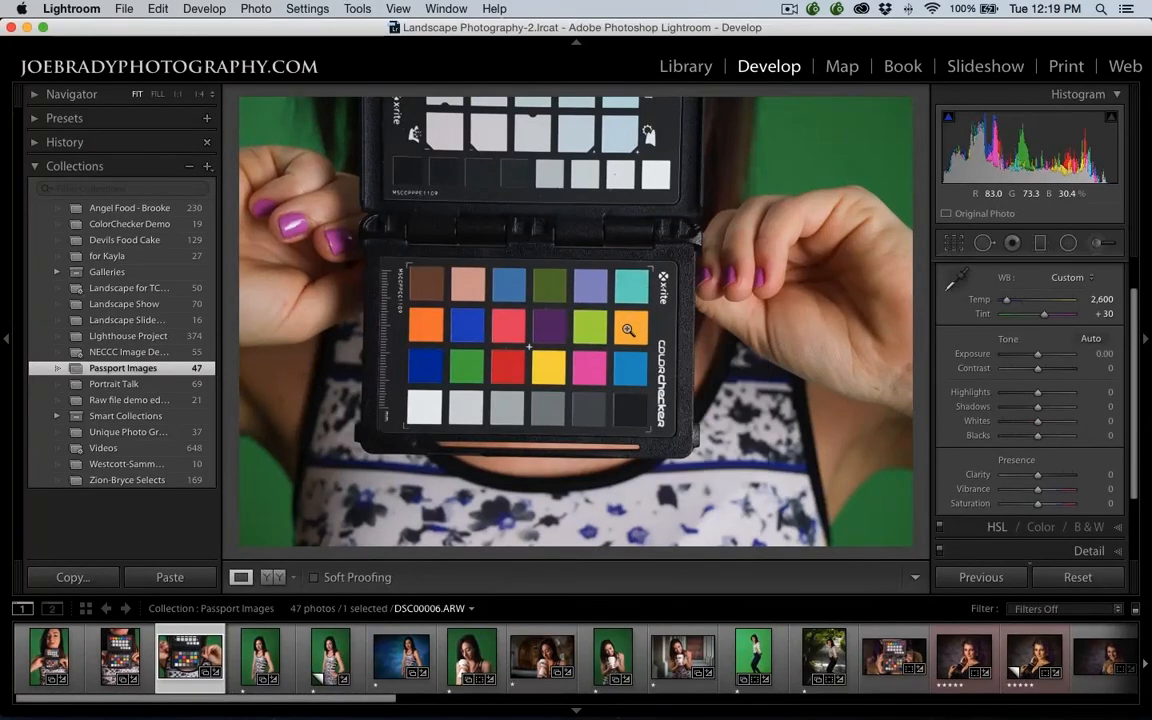
pyautogui.press('w')
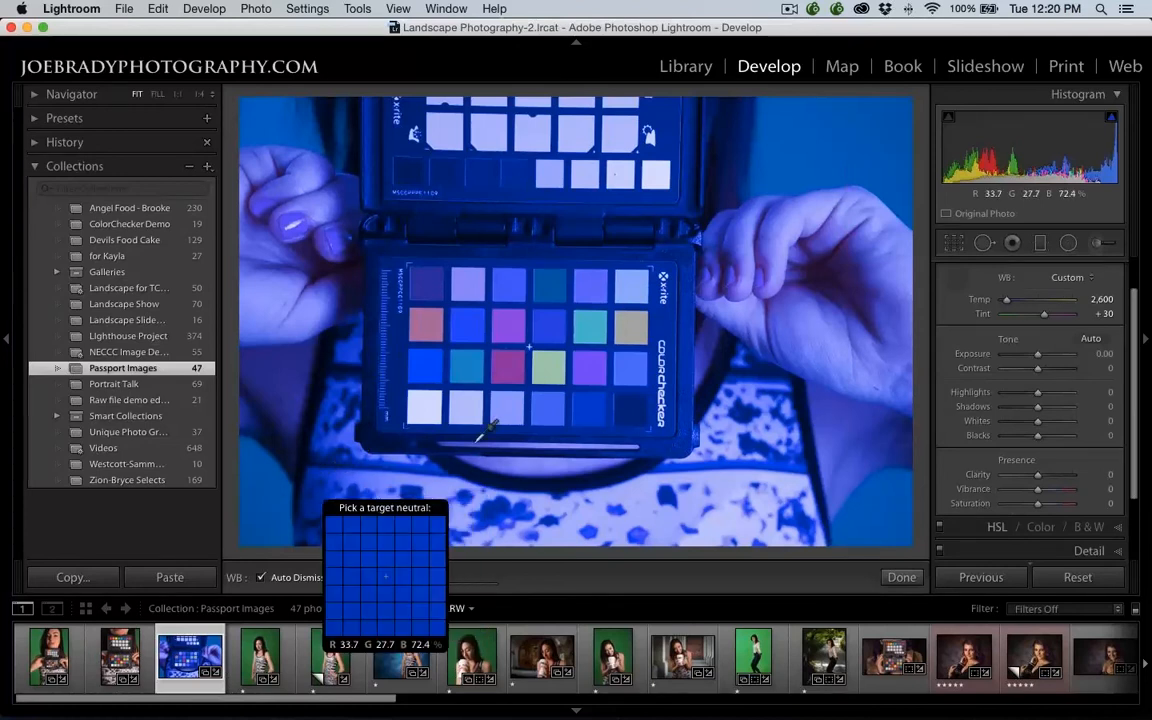
pyautogui.click(428, 412)
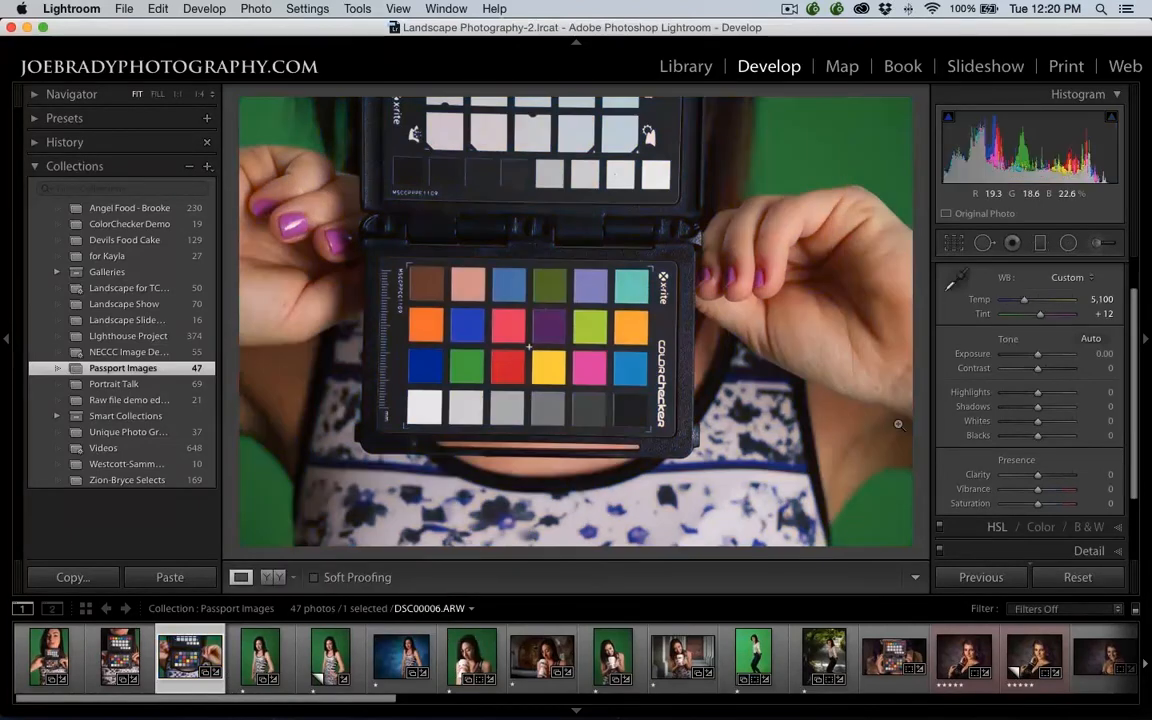
# Check the close-up chart photo's camera calibration profile in the list of available profiles
pyautogui.scroll(-5, 1115, 540)
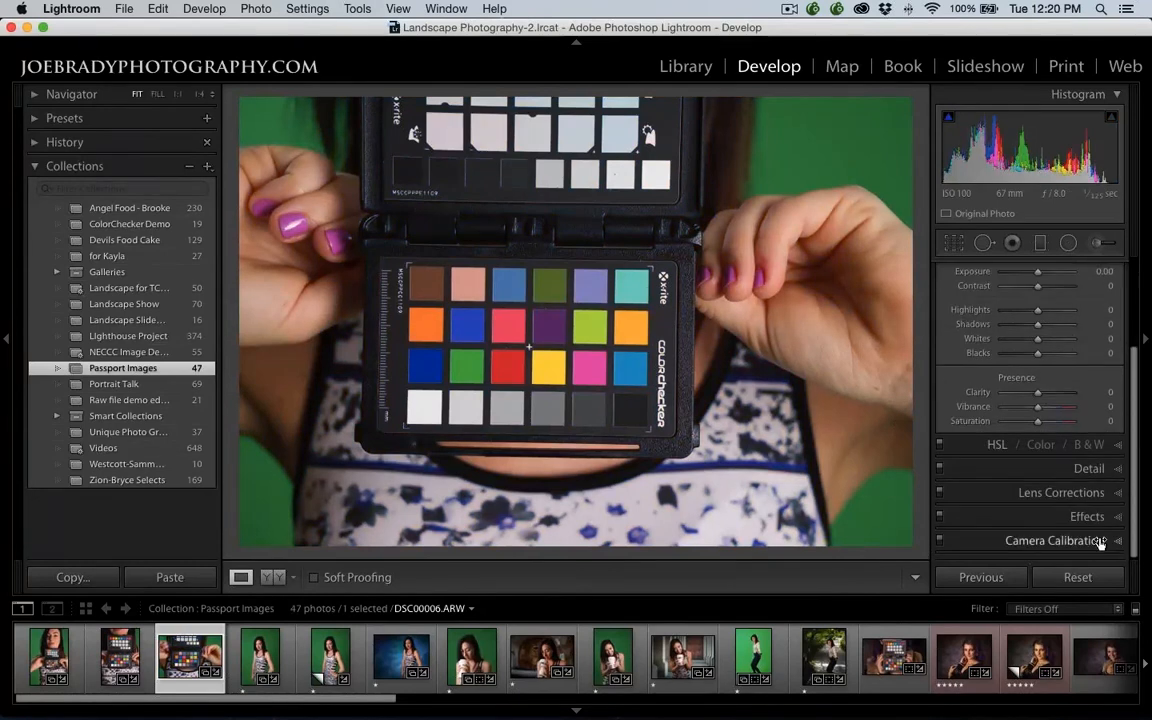
pyautogui.click(1106, 540)
pyautogui.click(1075, 341)
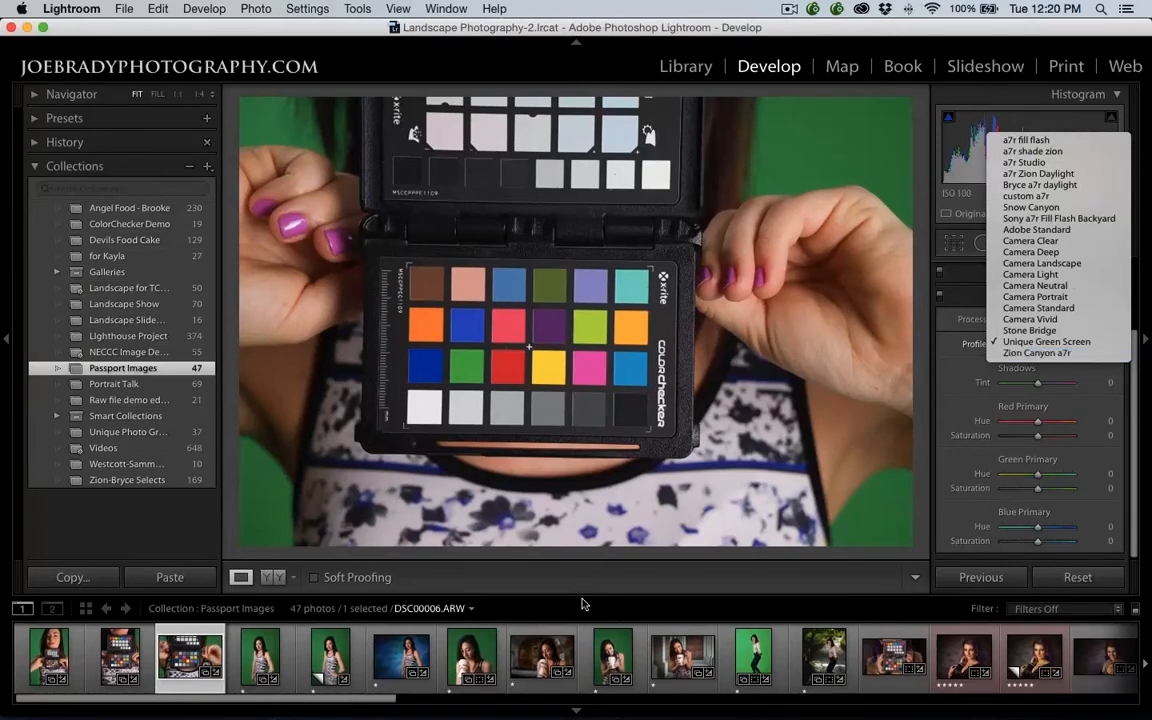
# Review the green-screen standing portrait, also at full screen, its blue-backdrop composite, and the coffee-cup portrait with its composite
pyautogui.click(340, 662)
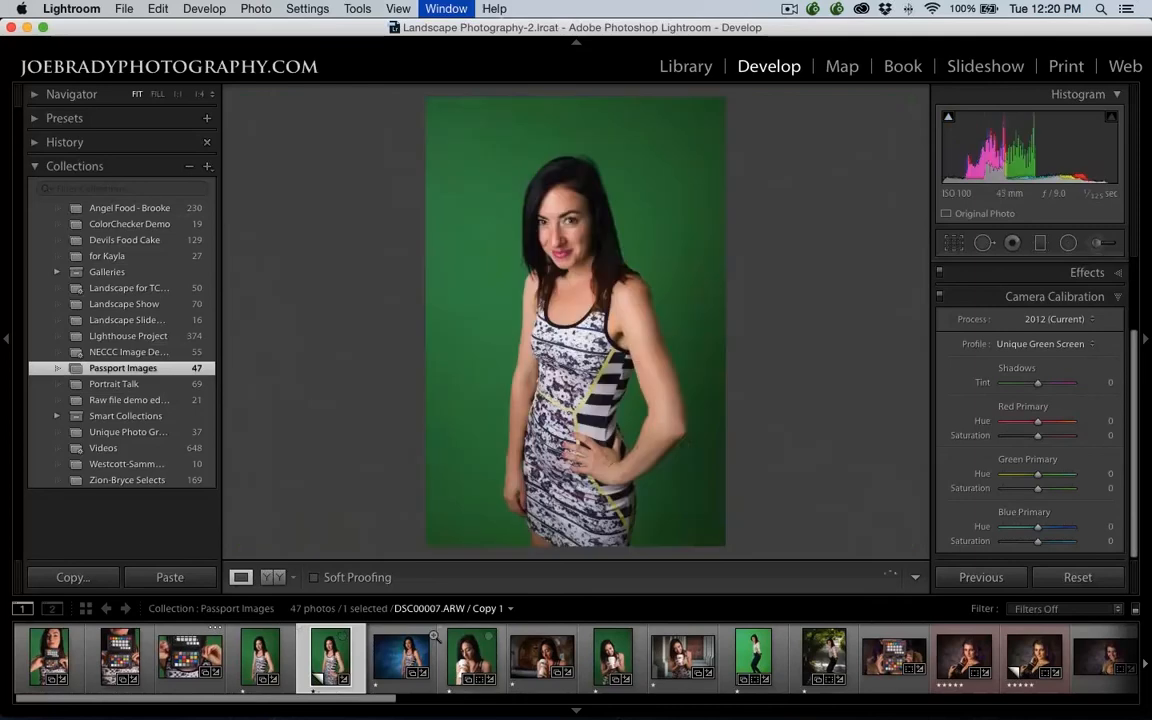
pyautogui.press('f')
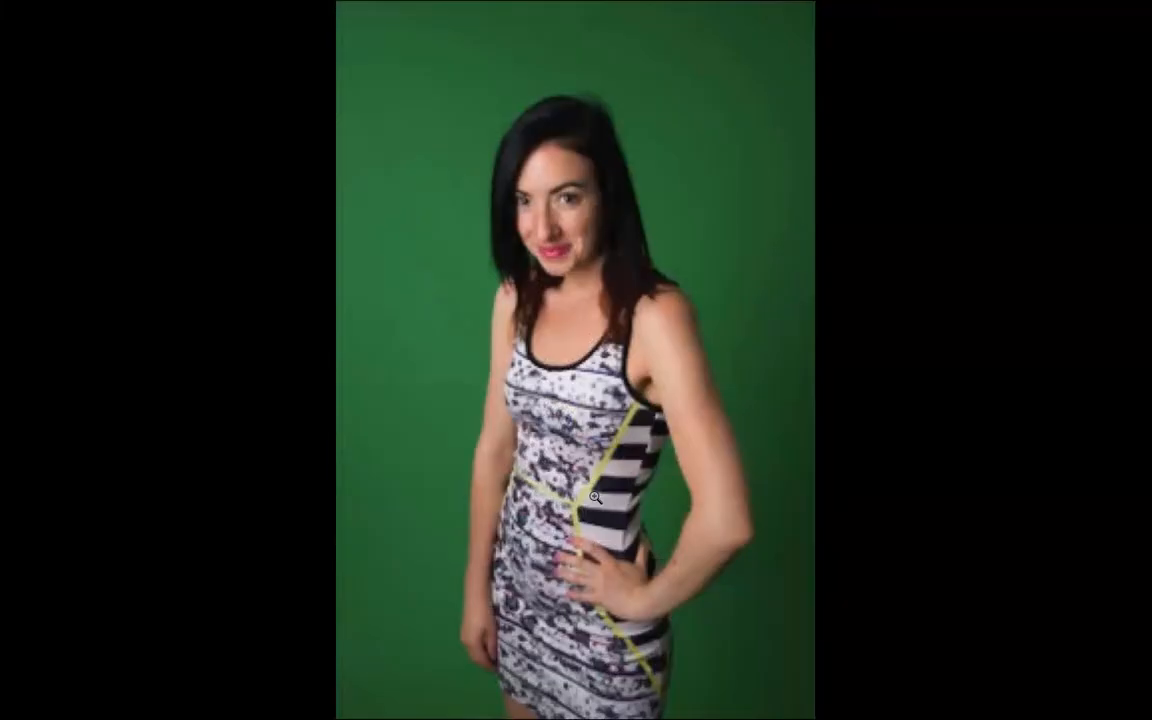
pyautogui.press('f')
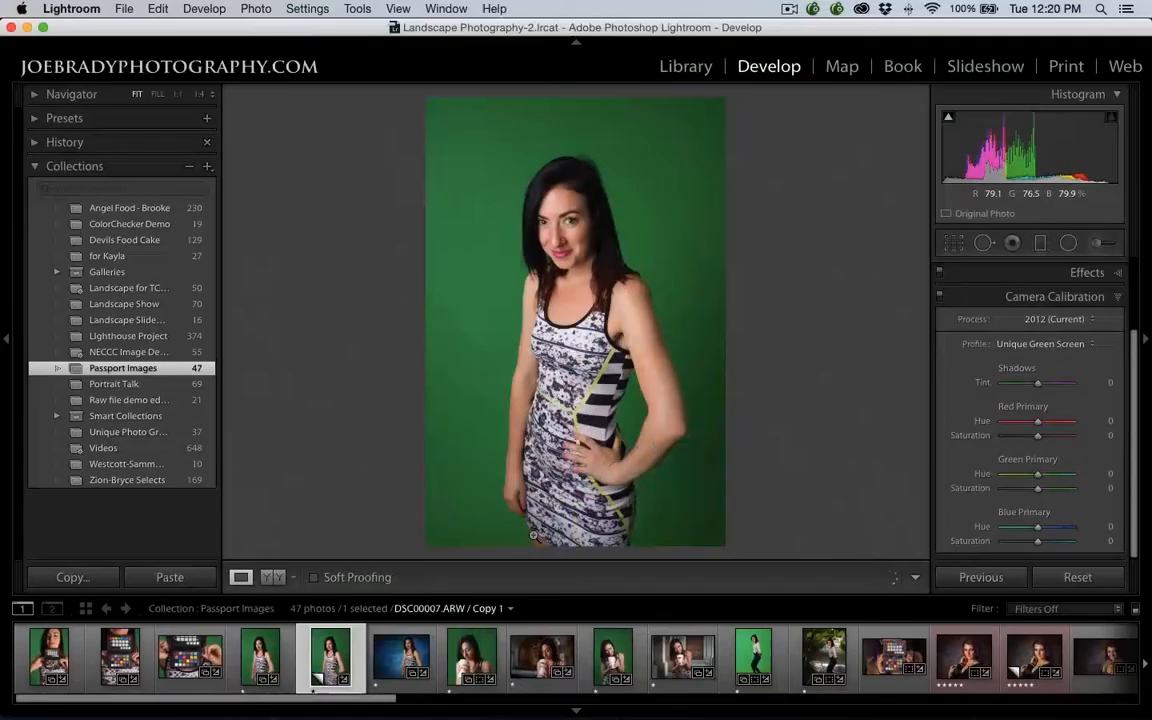
pyautogui.click(402, 650)
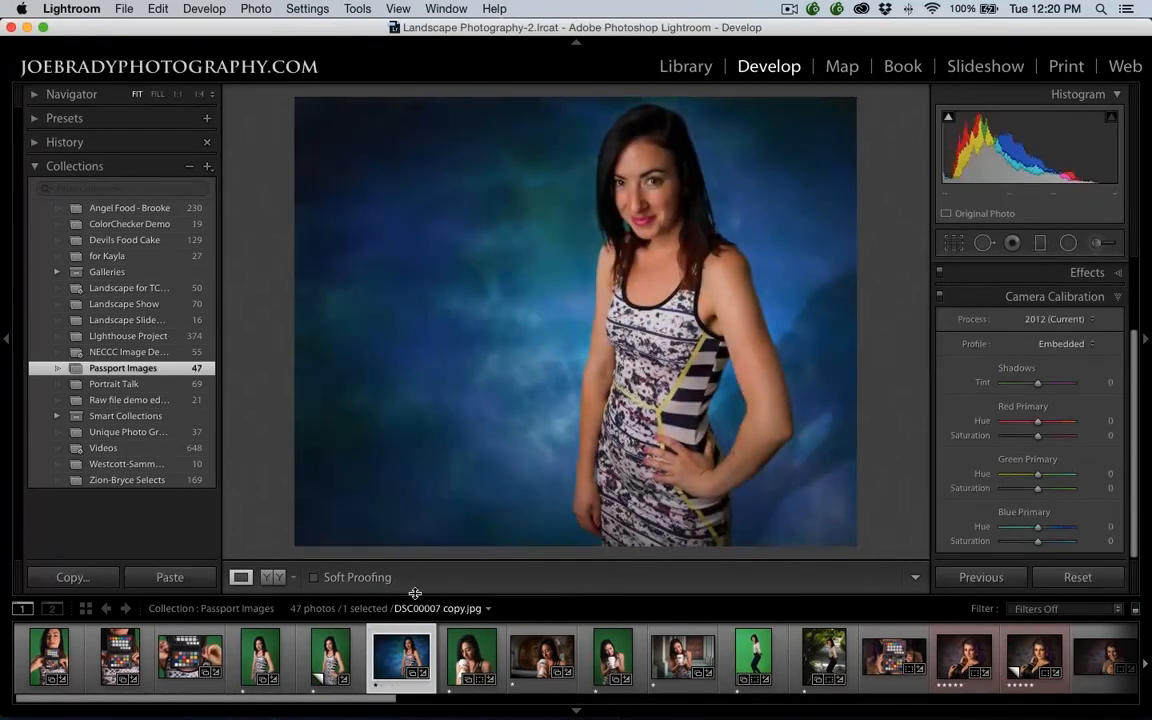
pyautogui.click(483, 654)
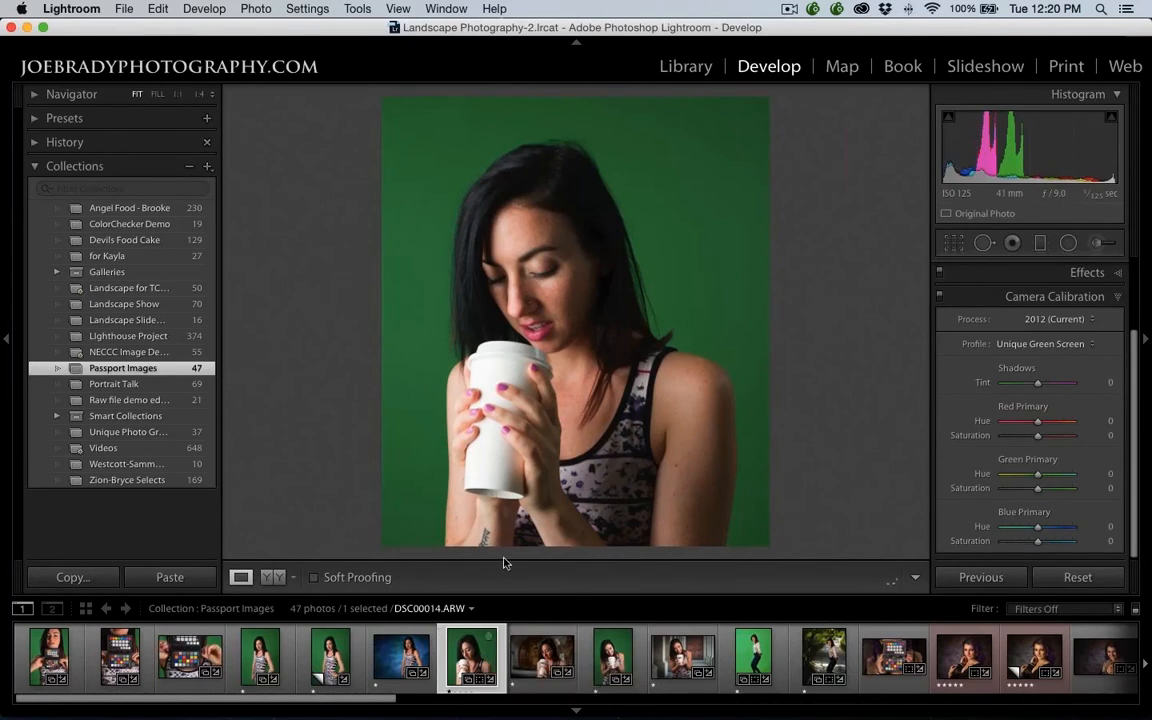
pyautogui.click(548, 652)
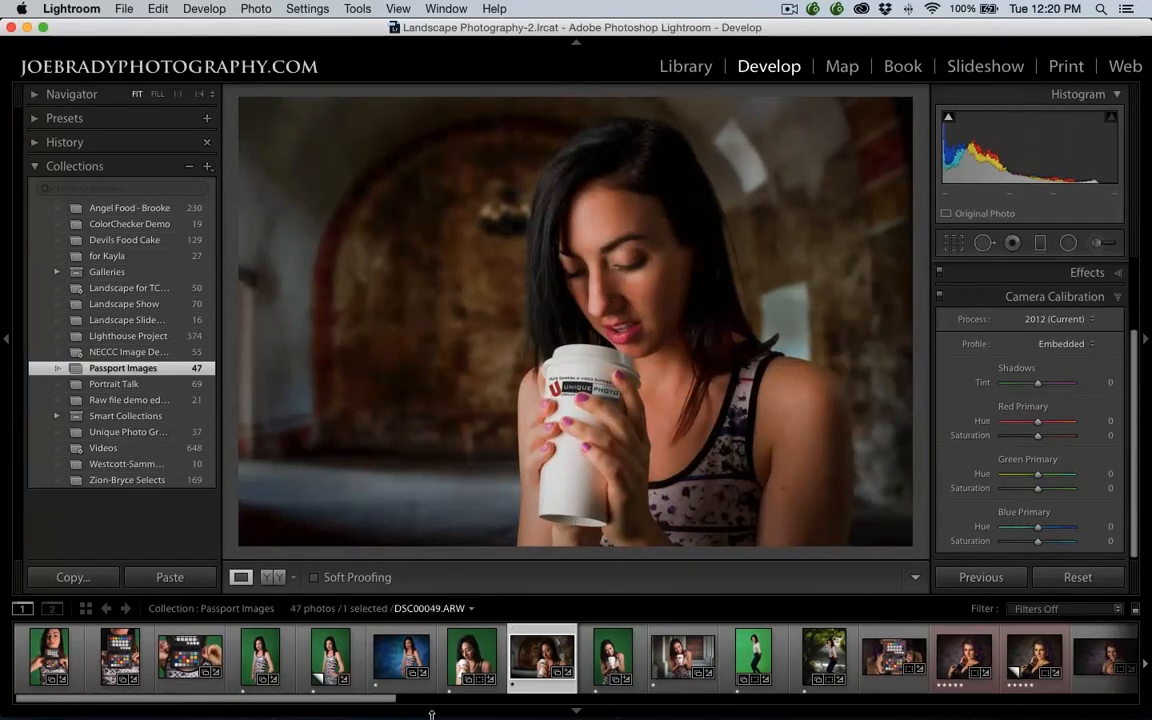
# Open the red-rock ColorChecker photo, DSC09588.ARW, and examine its colour patches up close
pyautogui.moveTo(386, 698); pyautogui.dragTo(698, 693)
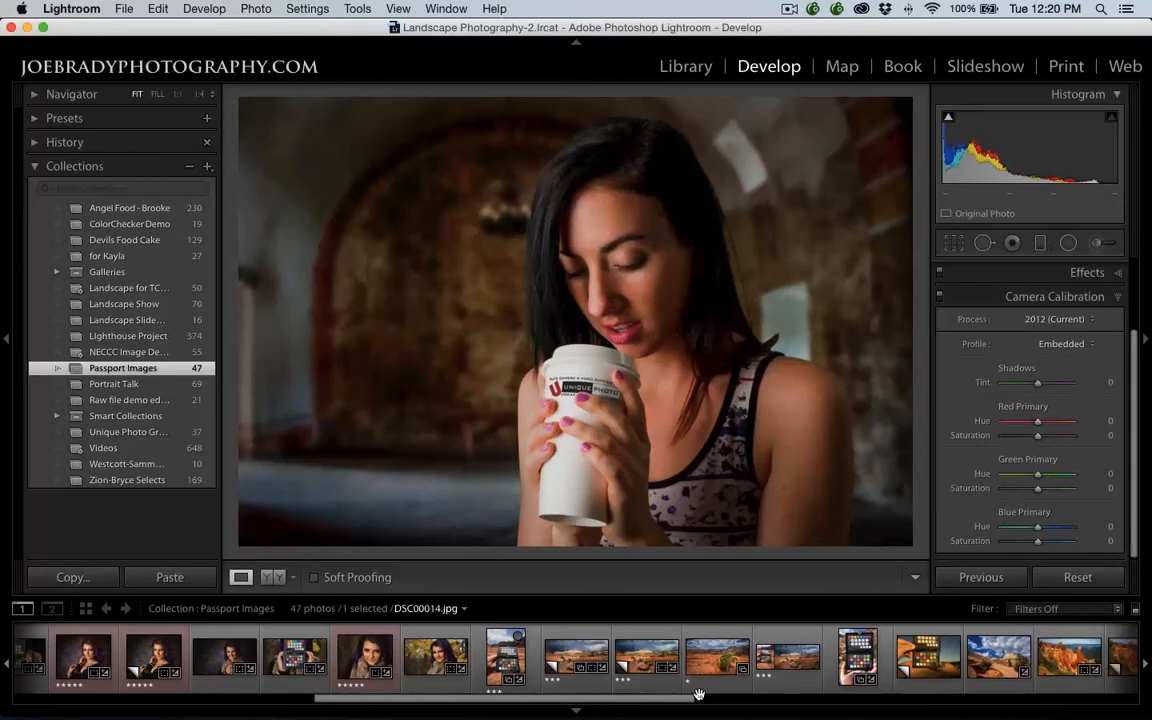
pyautogui.click(500, 657)
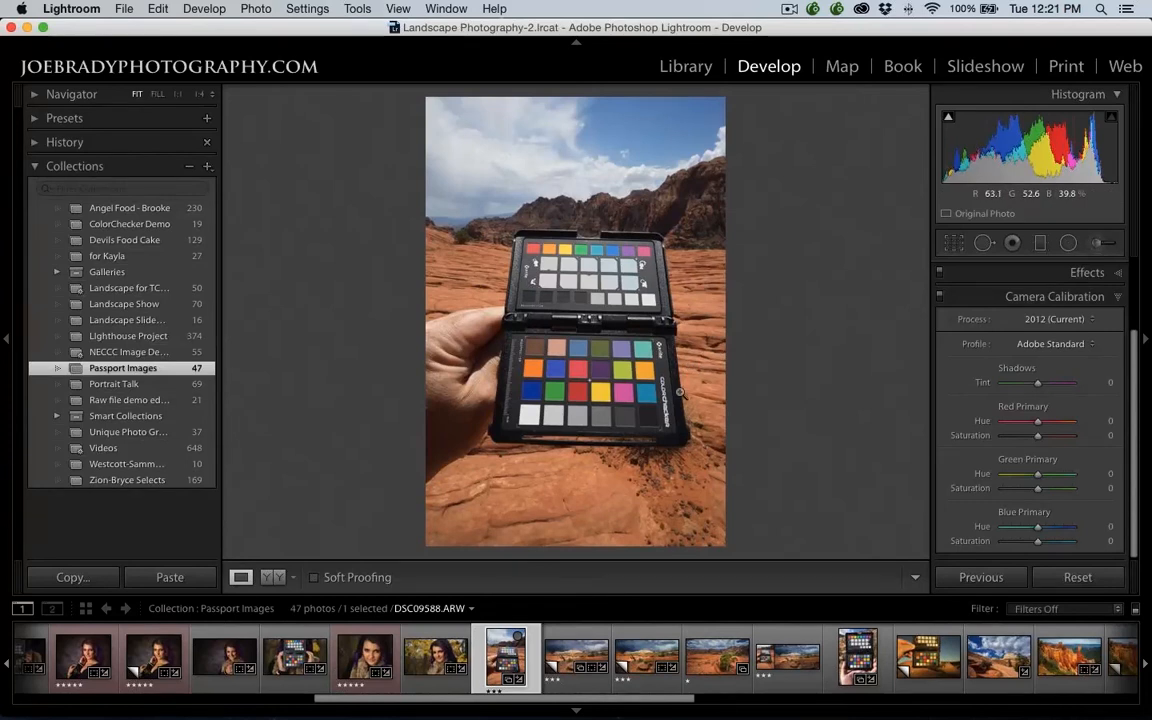
pyautogui.click(584, 371)
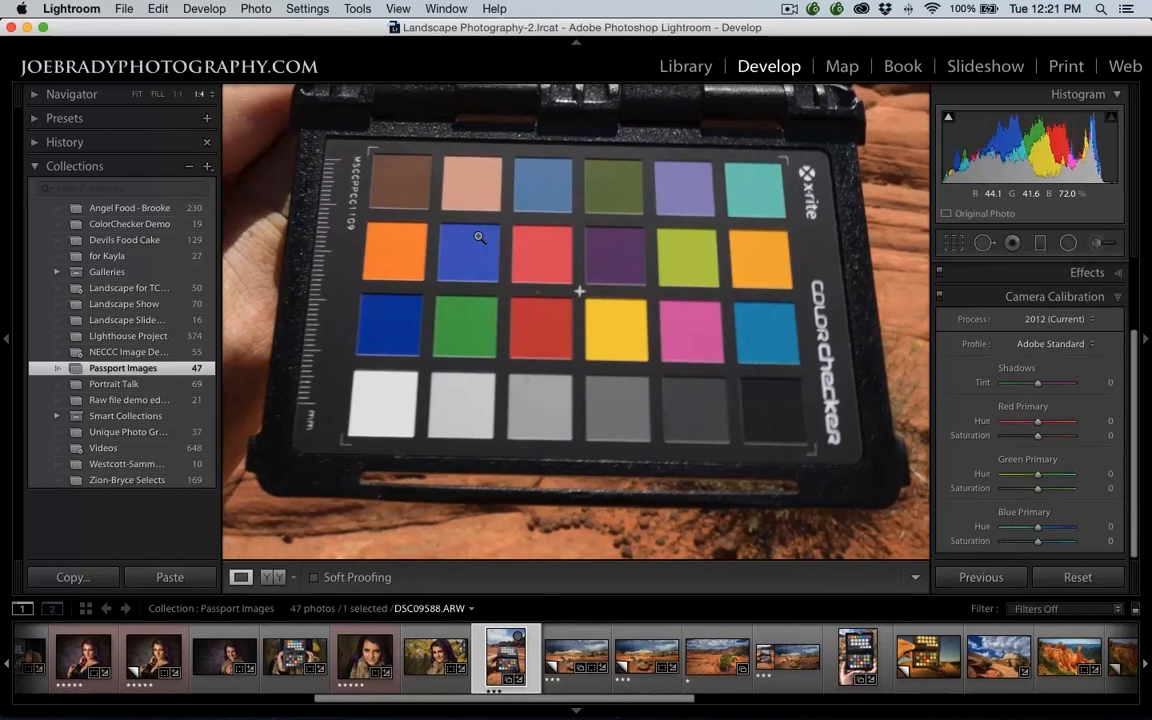
pyautogui.click(479, 237)
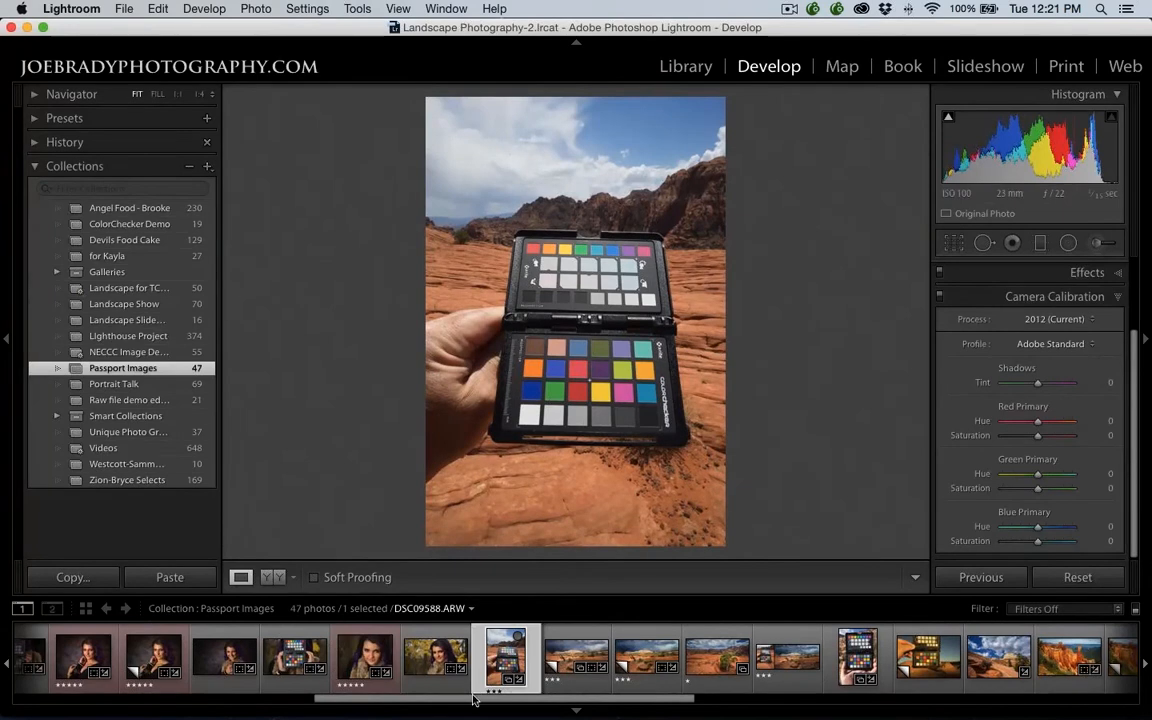
# View the green-screen chart portrait DSC00004.ARW for comparison, and return to the red-rock chart photo DSC09588.ARW
pyautogui.moveTo(607, 698); pyautogui.dragTo(262, 696)
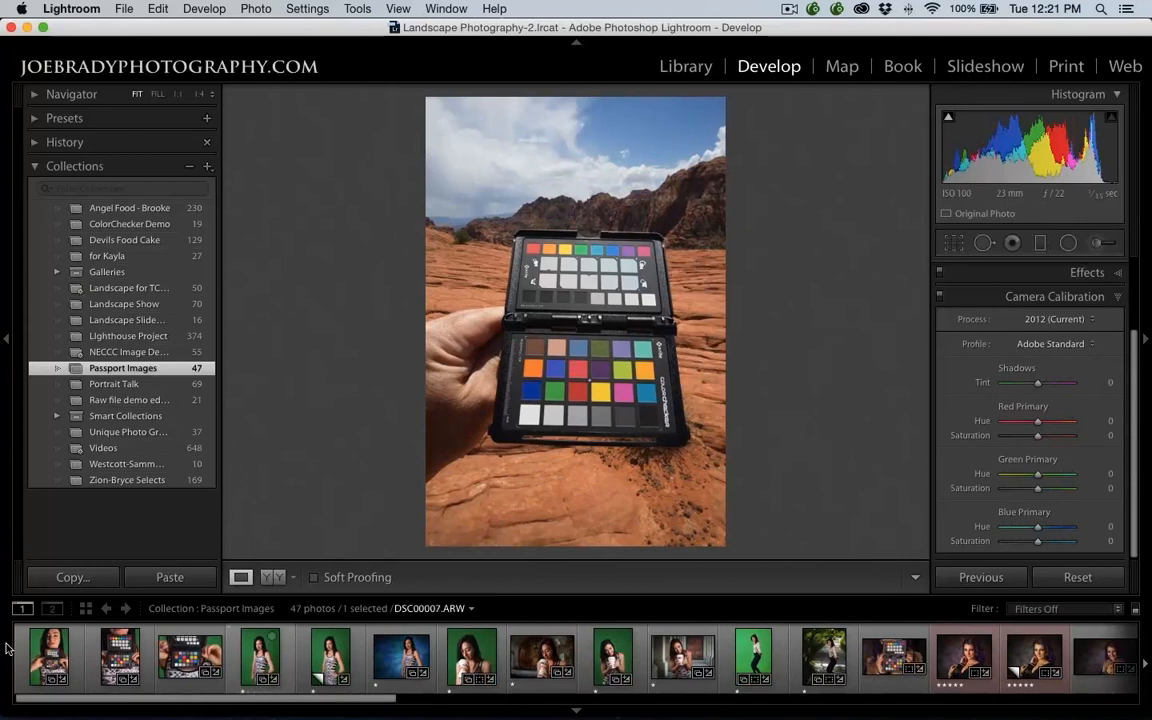
pyautogui.click(45, 657)
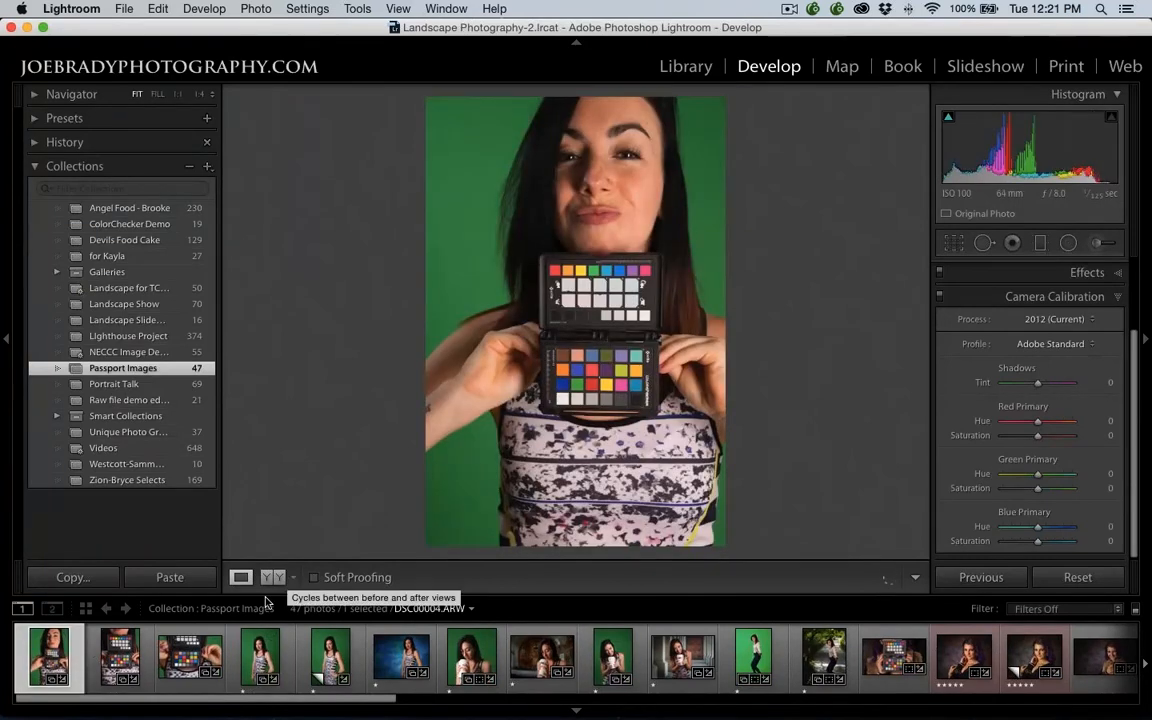
pyautogui.click(787, 702)
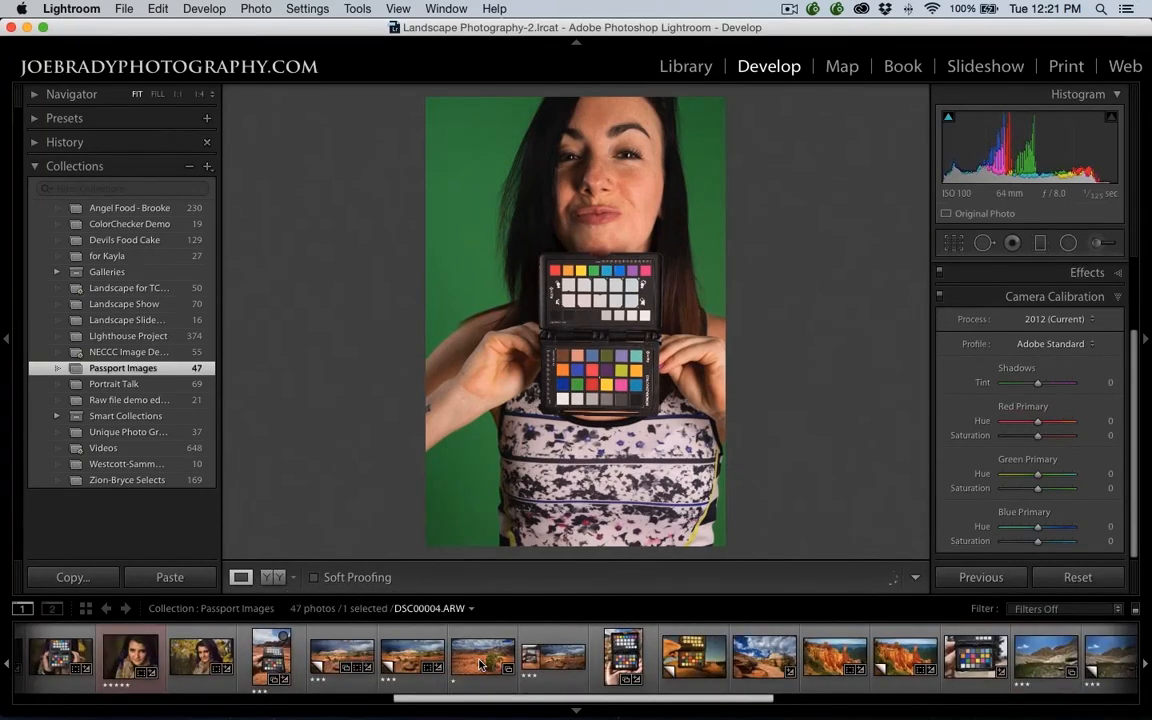
pyautogui.click(271, 656)
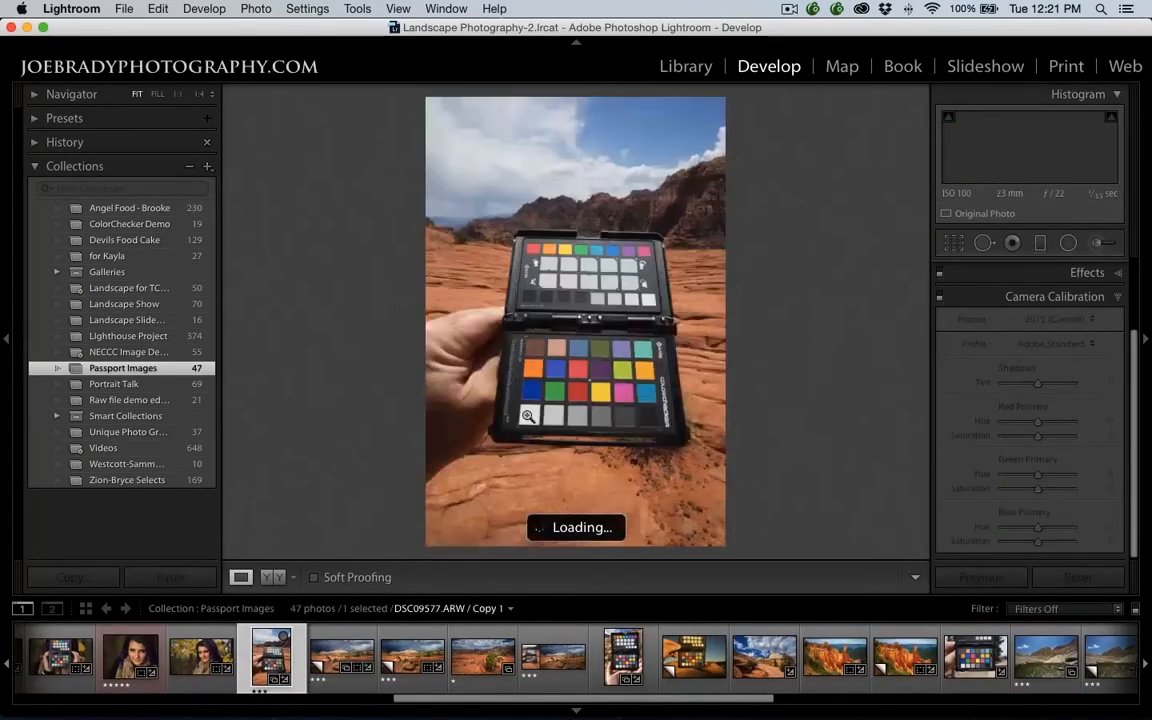
# Start a ColorChecker Passport preset export of the red-rock chart photo and cancel it at the DNG profile name
pyautogui.click(123, 8)
pyautogui.moveTo(176, 228)
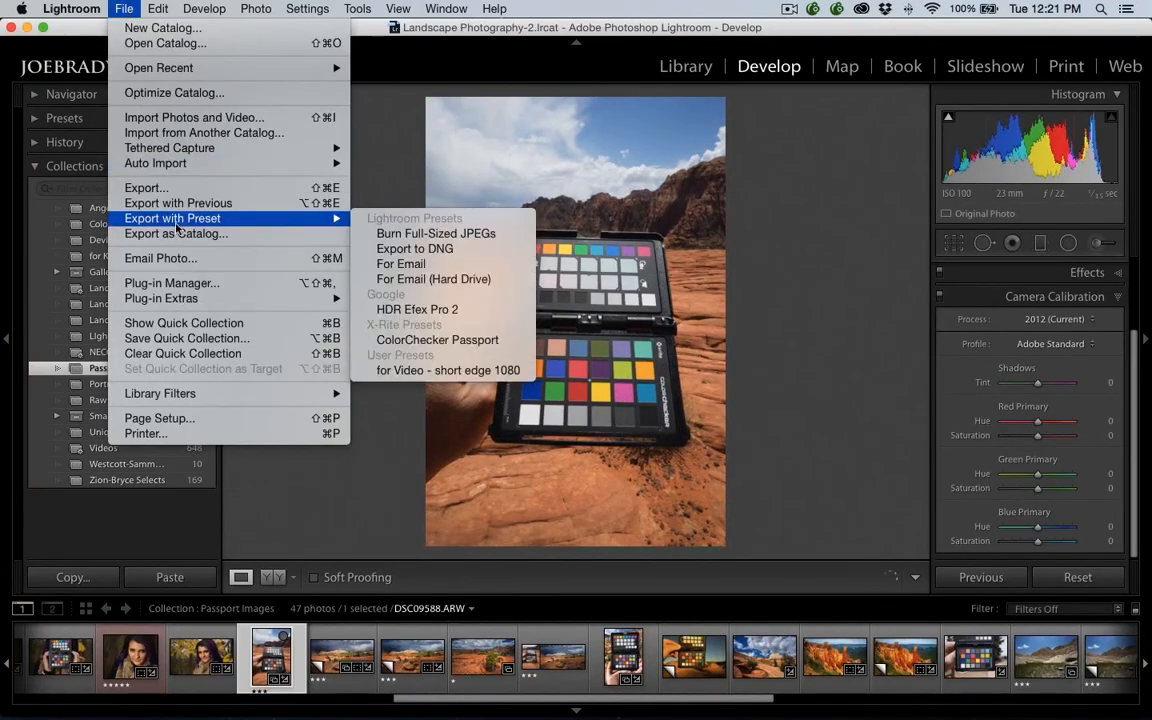
pyautogui.click(486, 341)
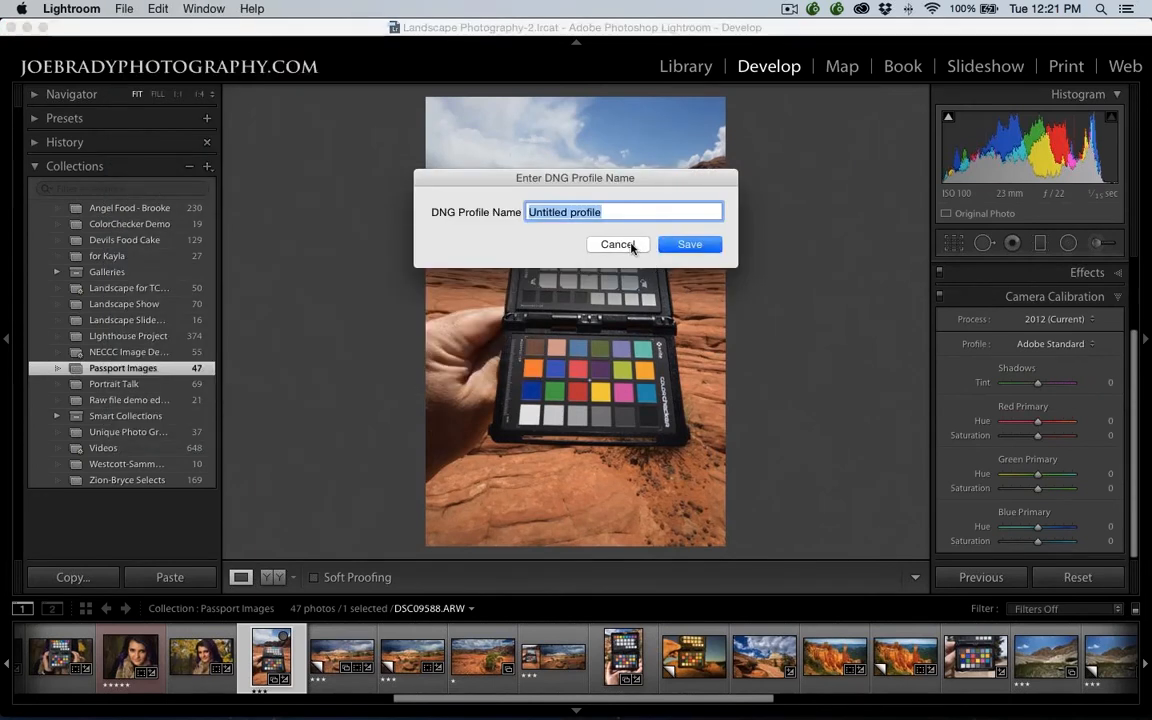
pyautogui.click(617, 244)
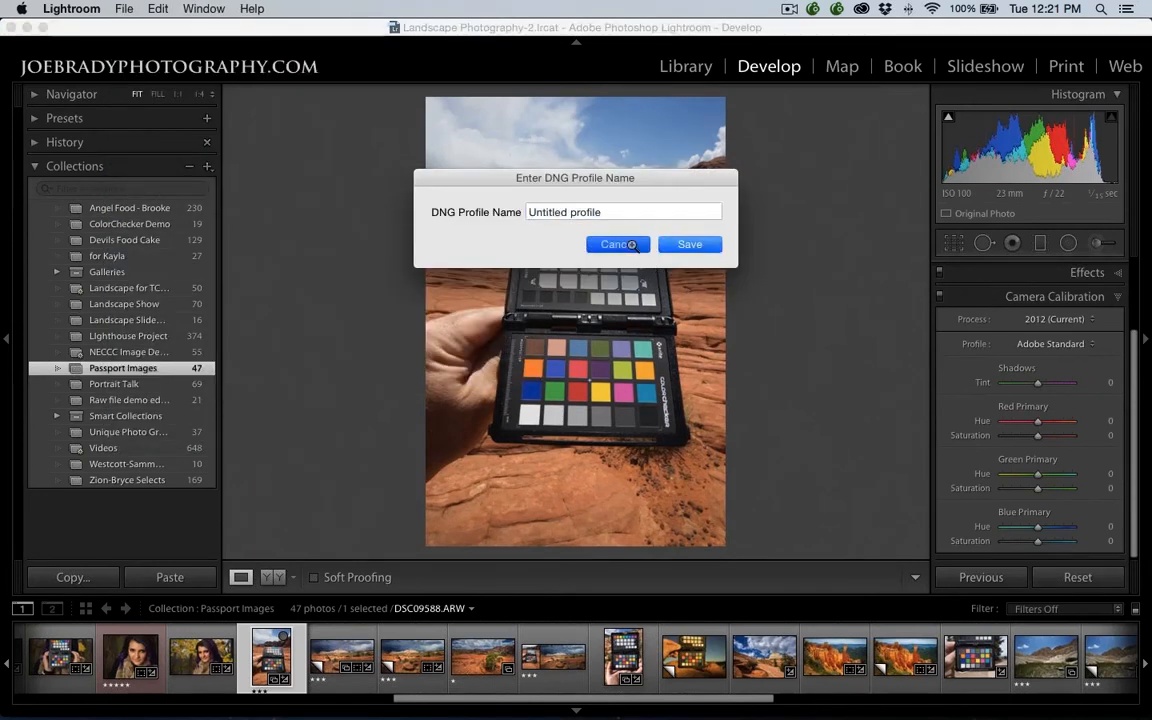
# Open the desert landscape DSC09577.ARW / Copy 1 in a wider view and apply the Snow Canyon calibration profile
pyautogui.click(342, 655)
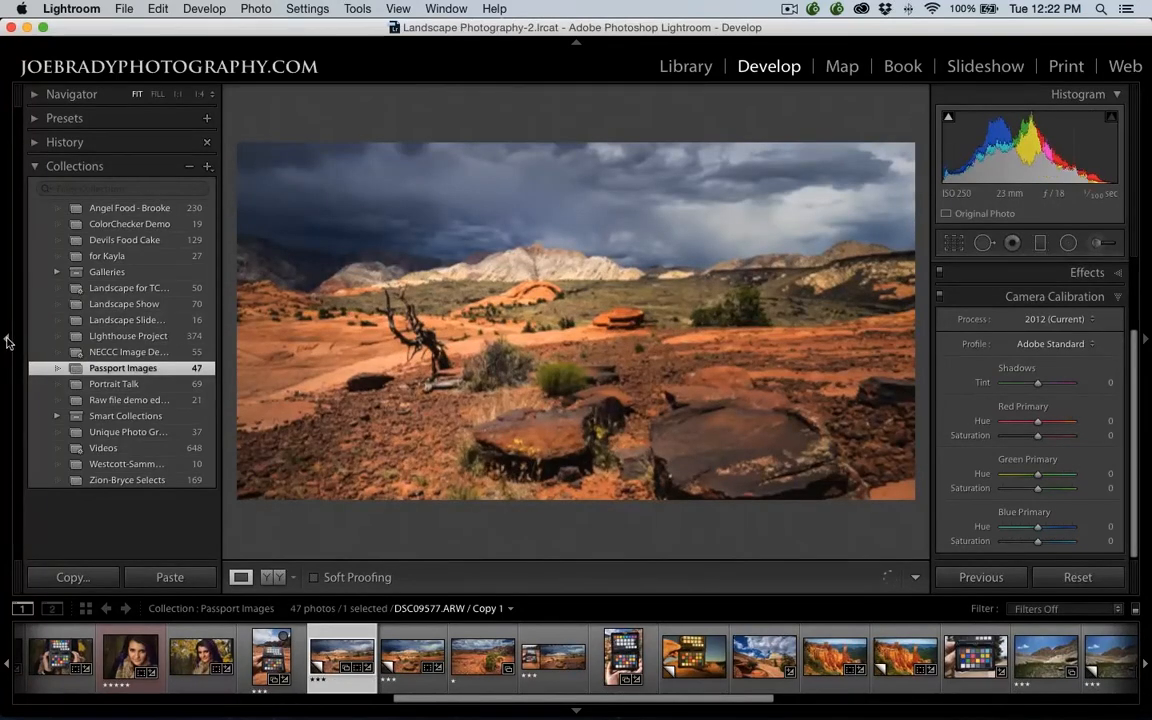
pyautogui.click(8, 340)
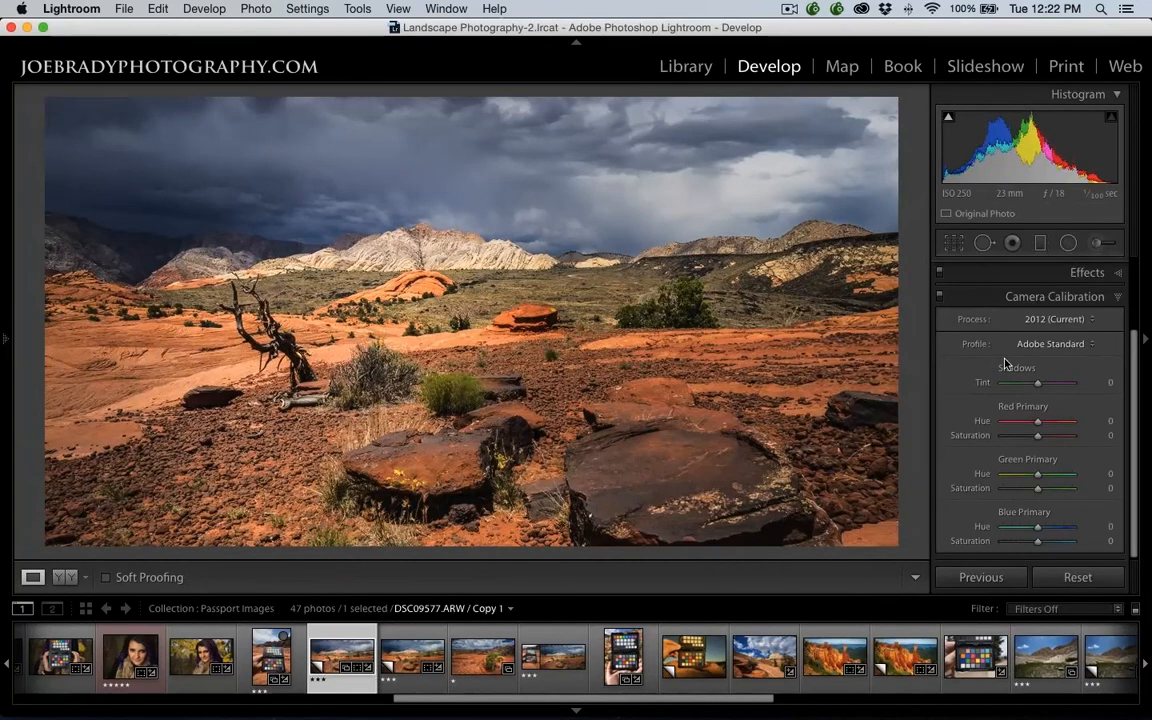
pyautogui.click(1050, 344)
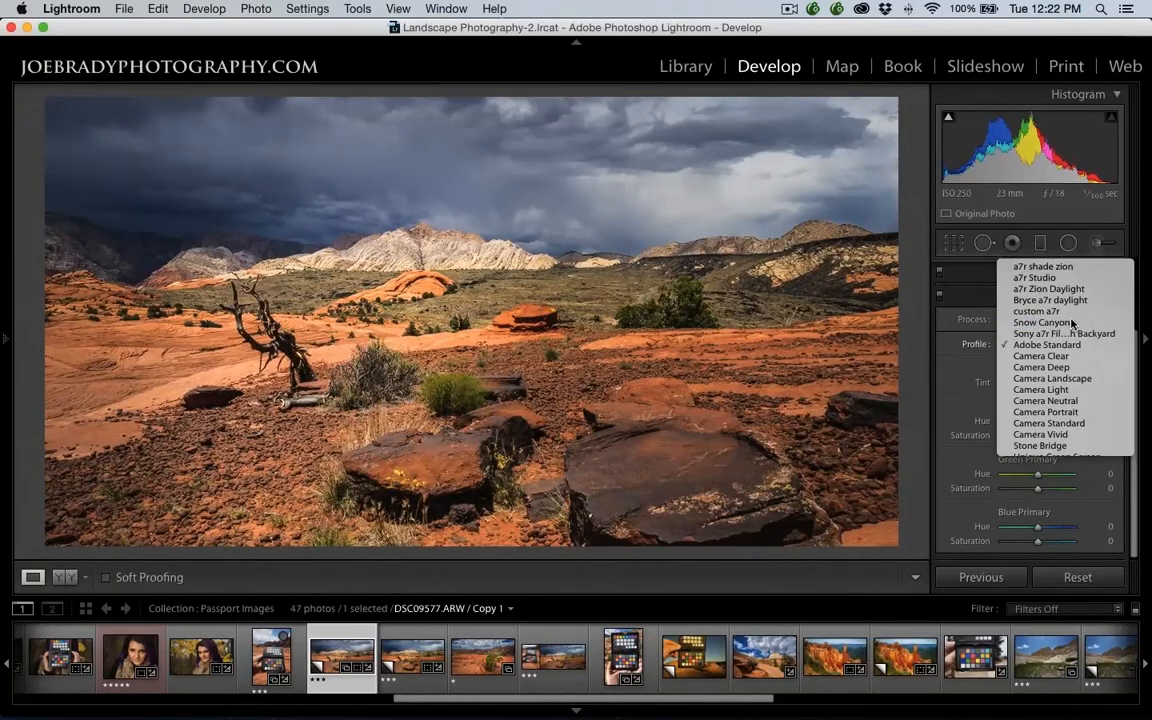
pyautogui.click(1073, 320)
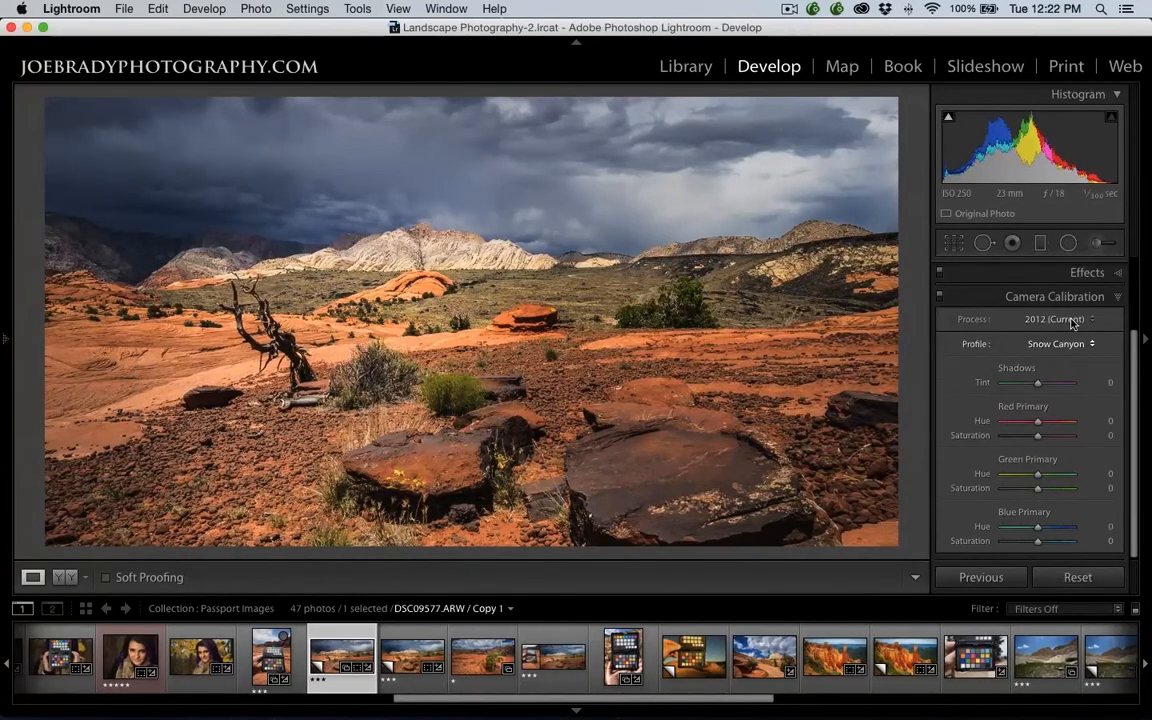
# Apply the Adobe Standard profile to DSC09577.ARW / Copy 1 and compare it full screen with Copy 3
pyautogui.click(1057, 346)
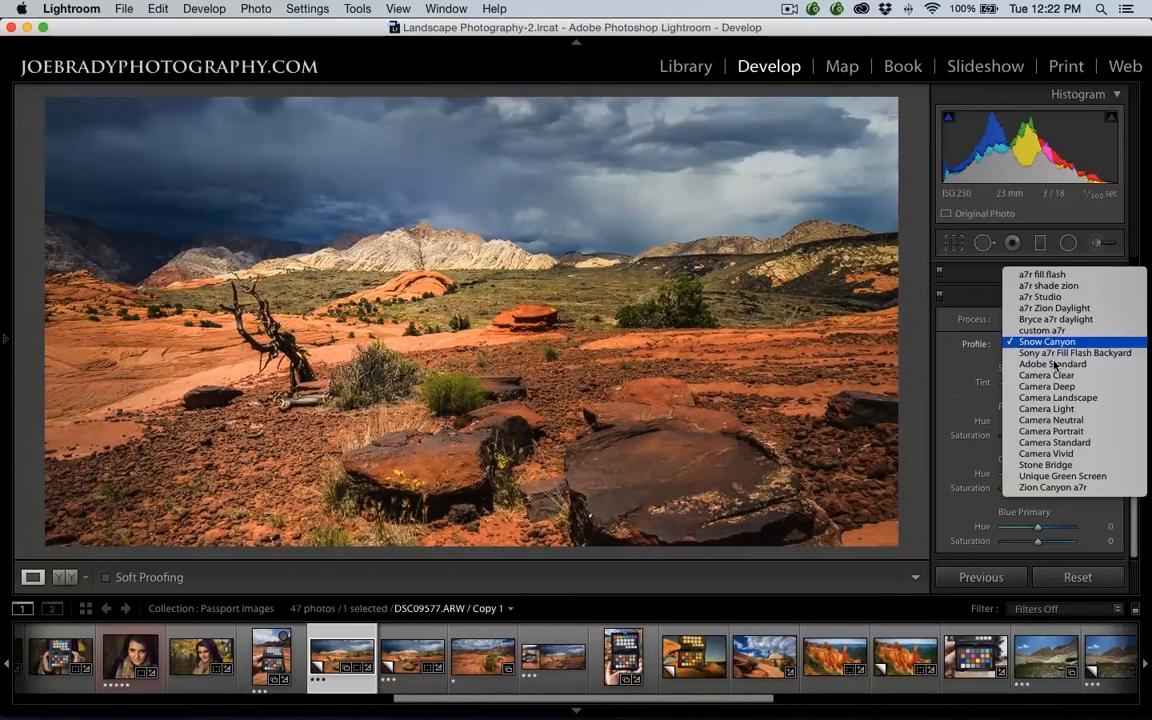
pyautogui.click(1054, 365)
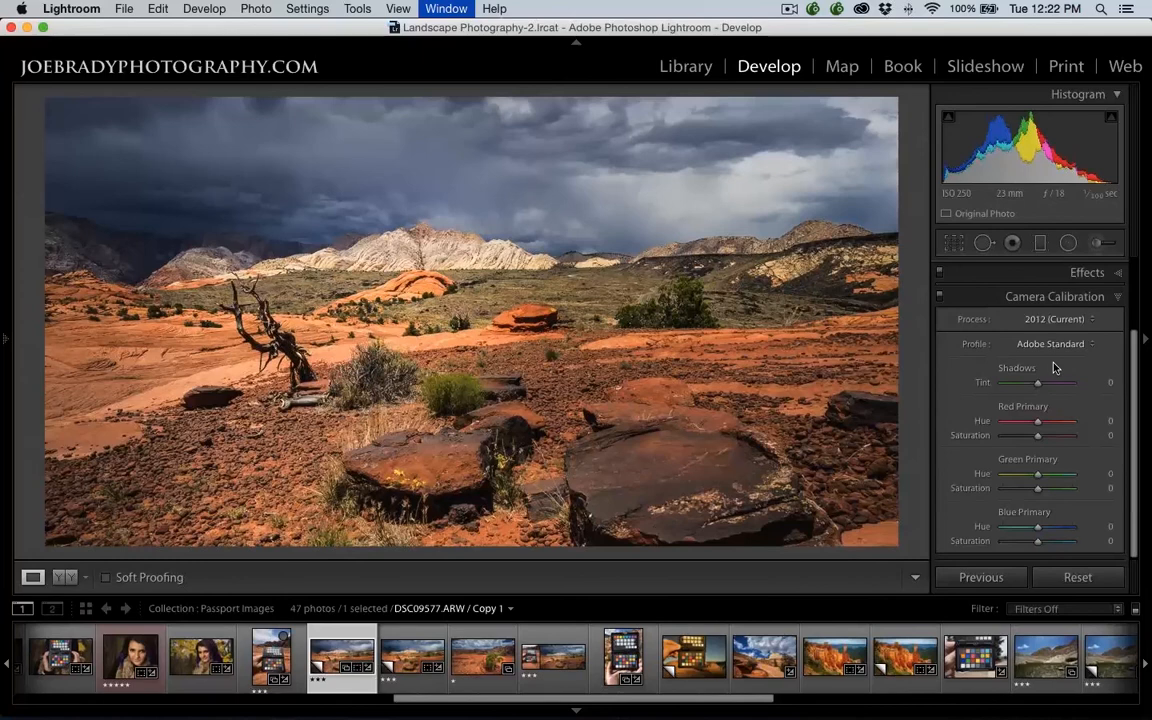
pyautogui.press('f')
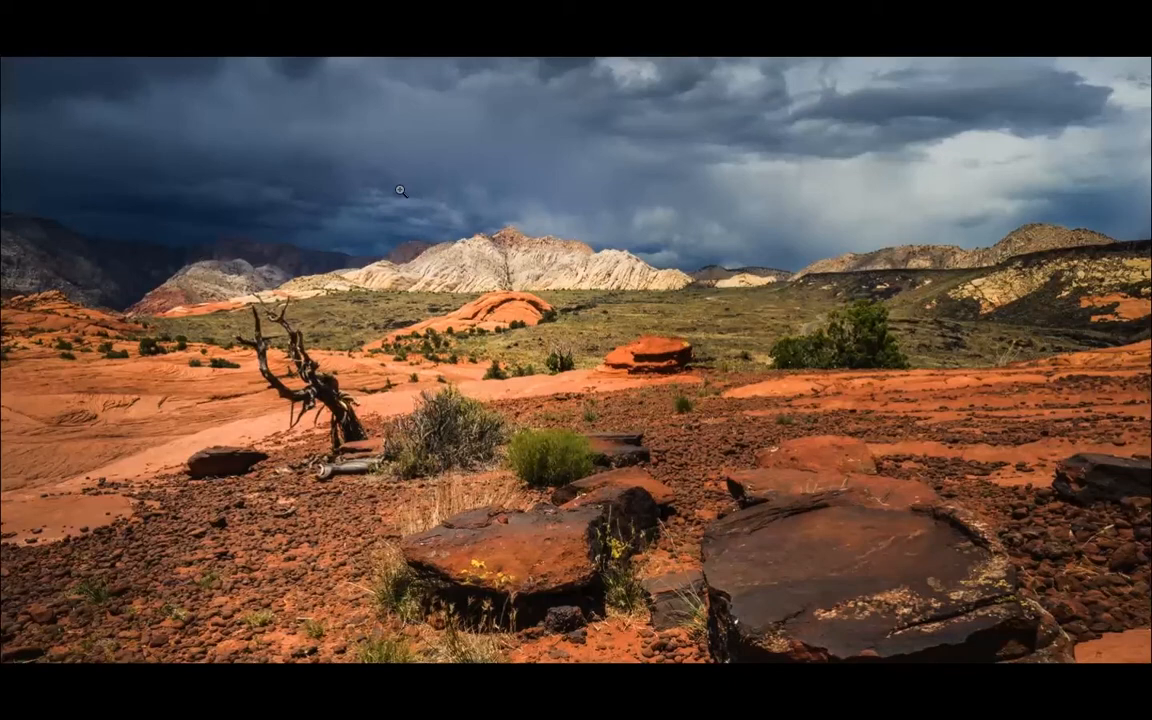
pyautogui.press('f')
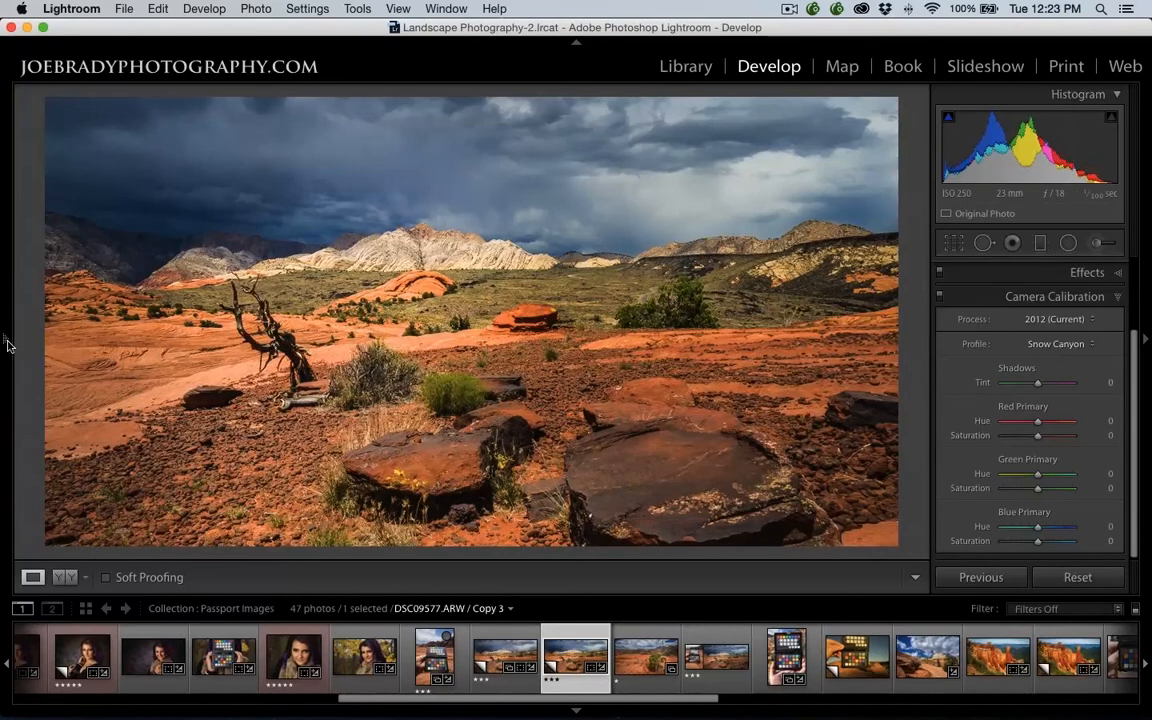
# Create a user develop preset named Landscape that stores white balance, process version and calibration
pyautogui.rightClick(6, 345)
pyautogui.click(45, 378)
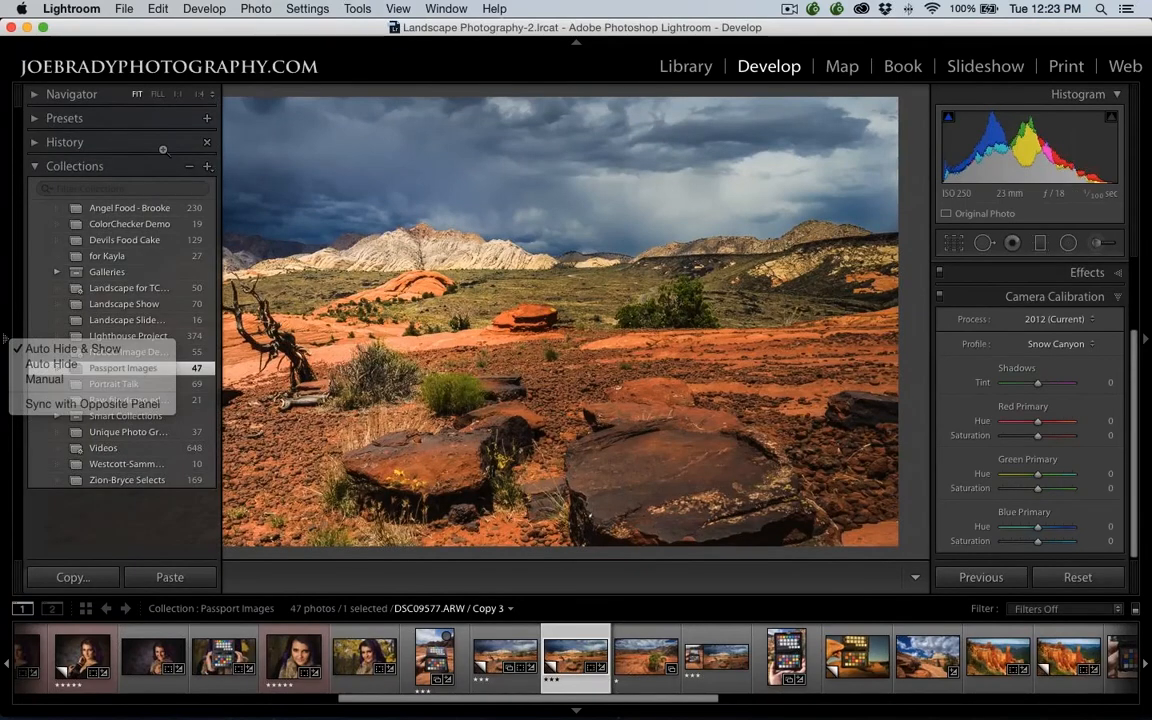
pyautogui.click(207, 118)
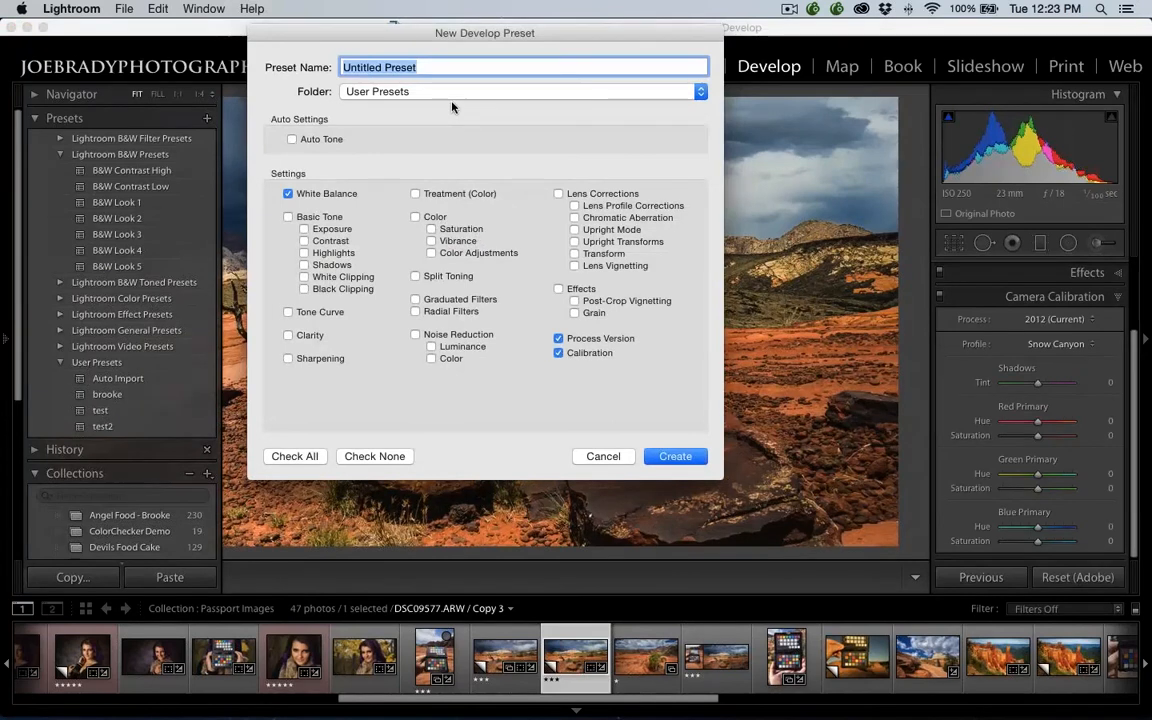
pyautogui.write('Landscap')
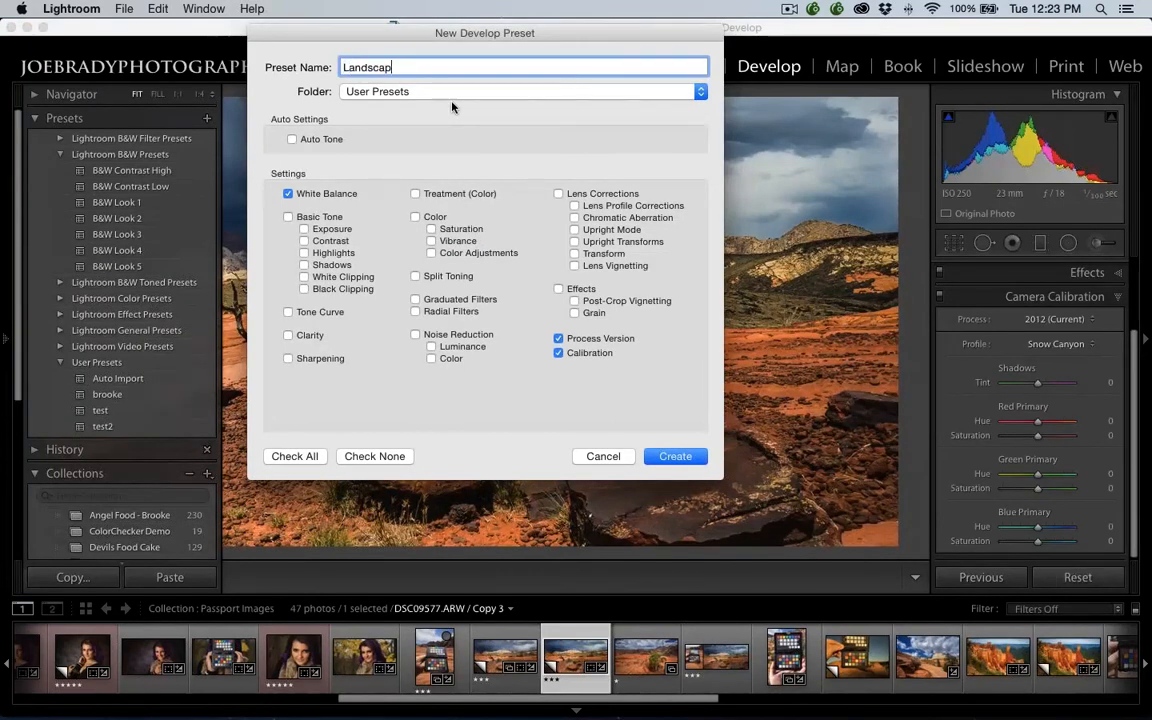
pyautogui.write('e')
pyautogui.click(687, 458)
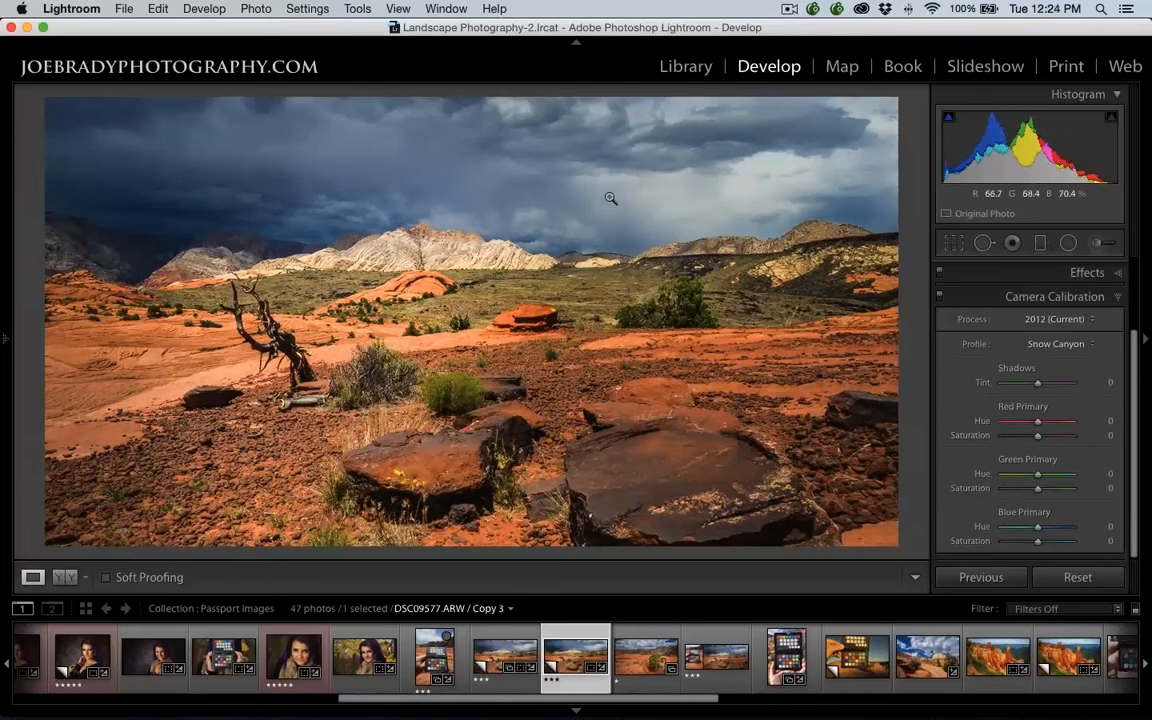
# Sample a custom white balance from the bright clouds in DSC09577.ARW / Copy 3
pyautogui.press('w')
pyautogui.click(611, 196)
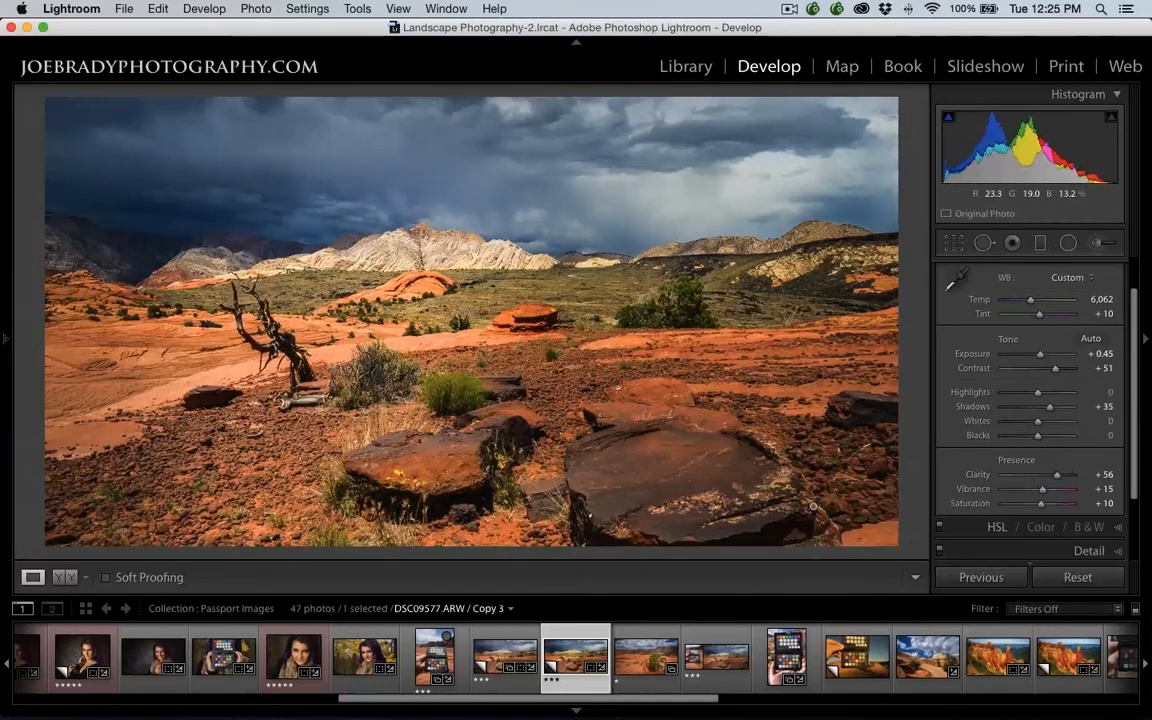
# Open the Zion landscape DSC09518.ARW and apply the a7r Zion Daylight calibration profile
pyautogui.click(927, 657)
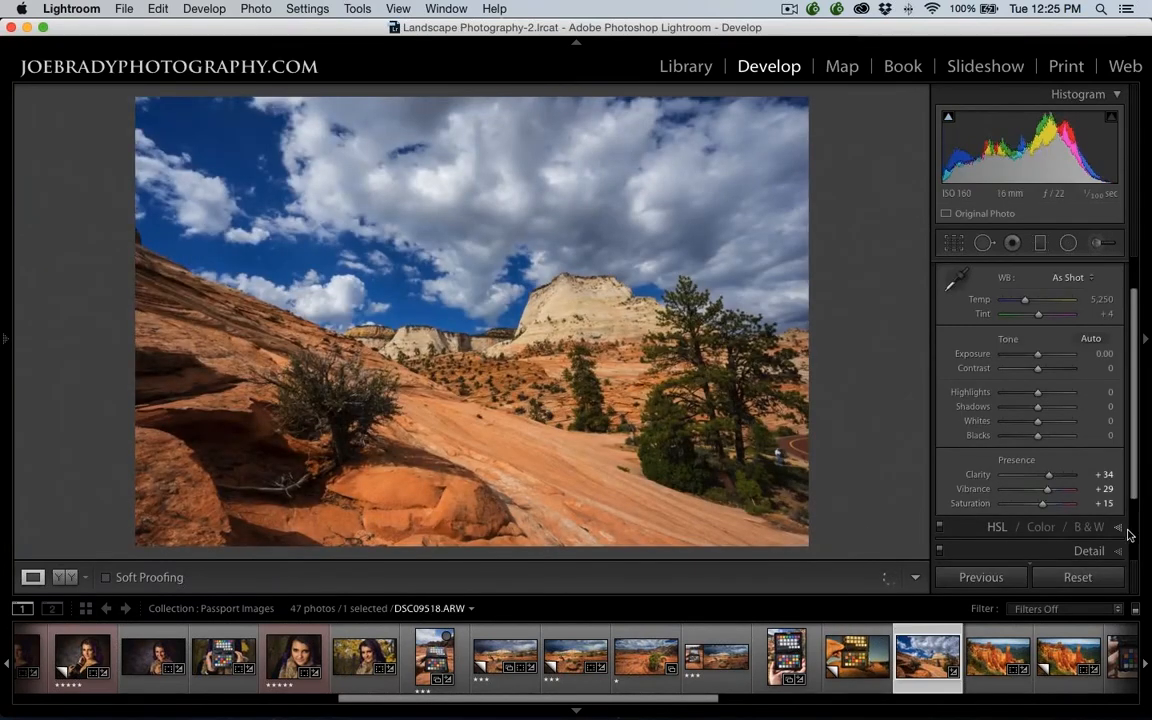
pyautogui.scroll(-5, 1115, 500)
pyautogui.click(1088, 543)
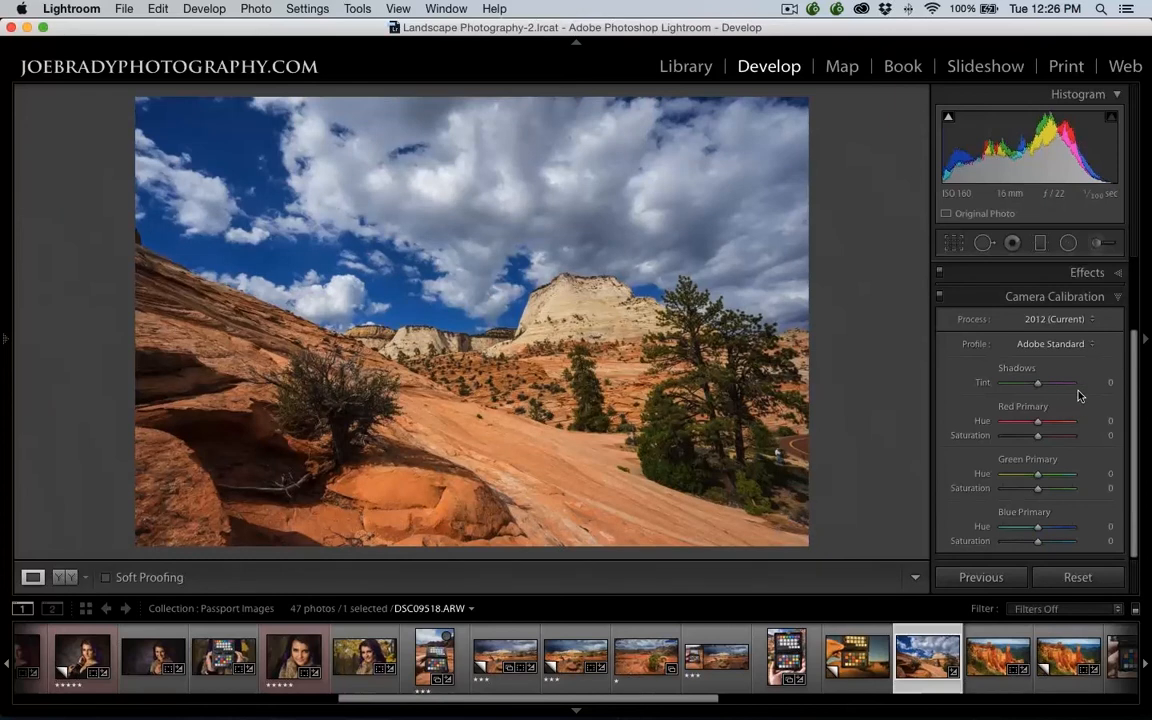
pyautogui.click(1090, 343)
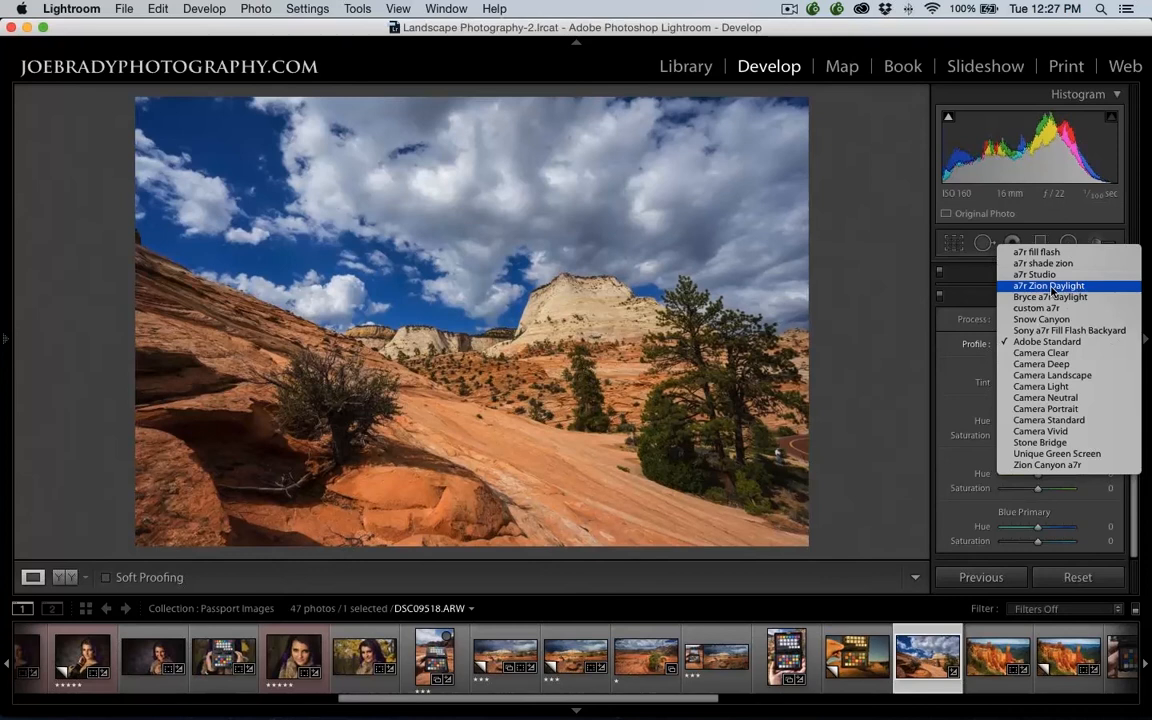
pyautogui.click(1052, 291)
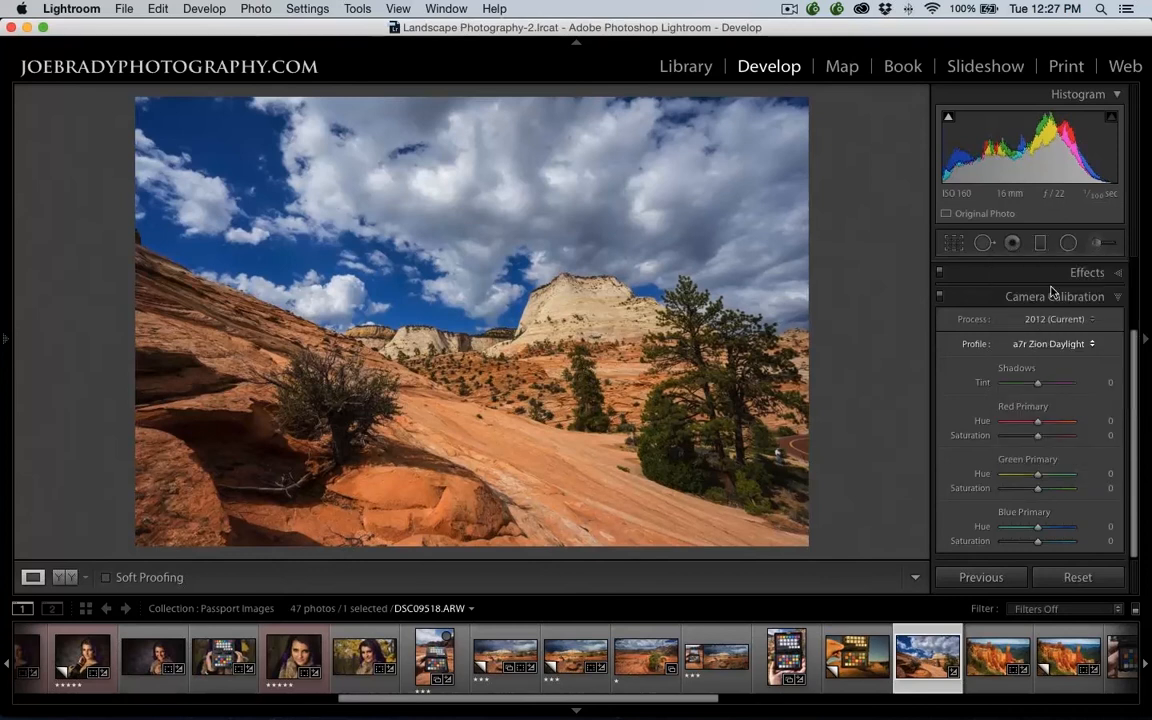
# Compare the Adobe Standard and a7r Zion Daylight profiles on a close-up of the sky, ending on a7r Zion Daylight
pyautogui.click(388, 244)
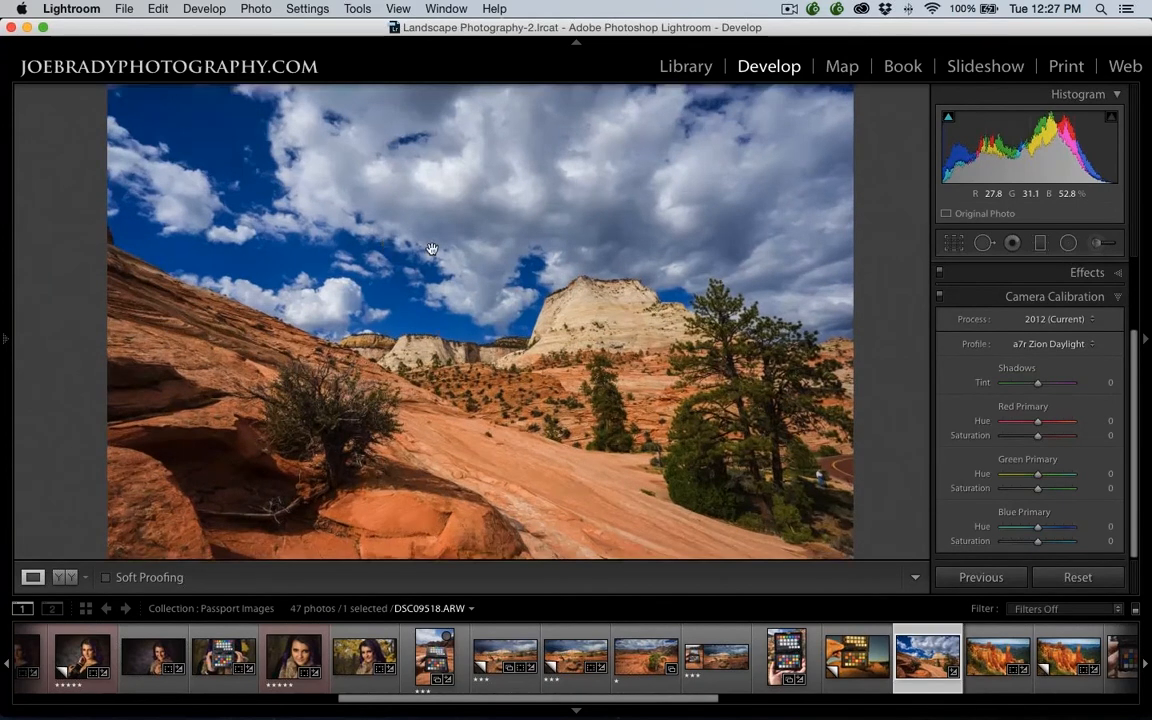
pyautogui.moveTo(388, 244); pyautogui.dragTo(638, 339)
pyautogui.click(1036, 346)
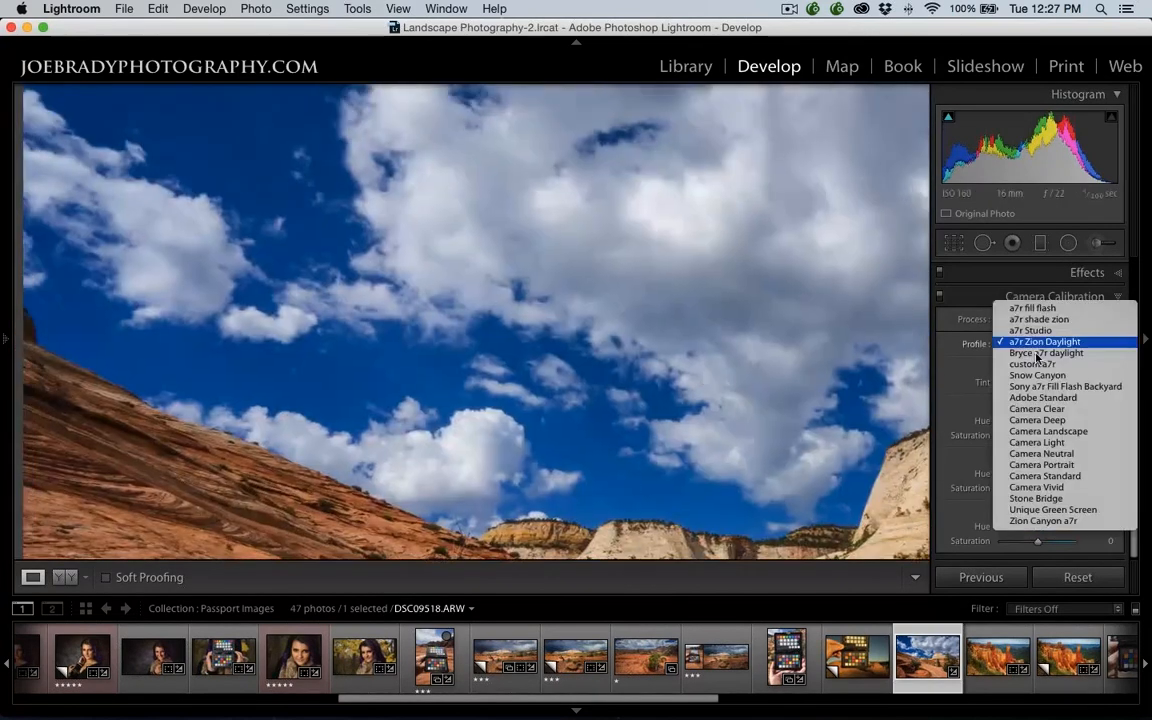
pyautogui.click(1043, 401)
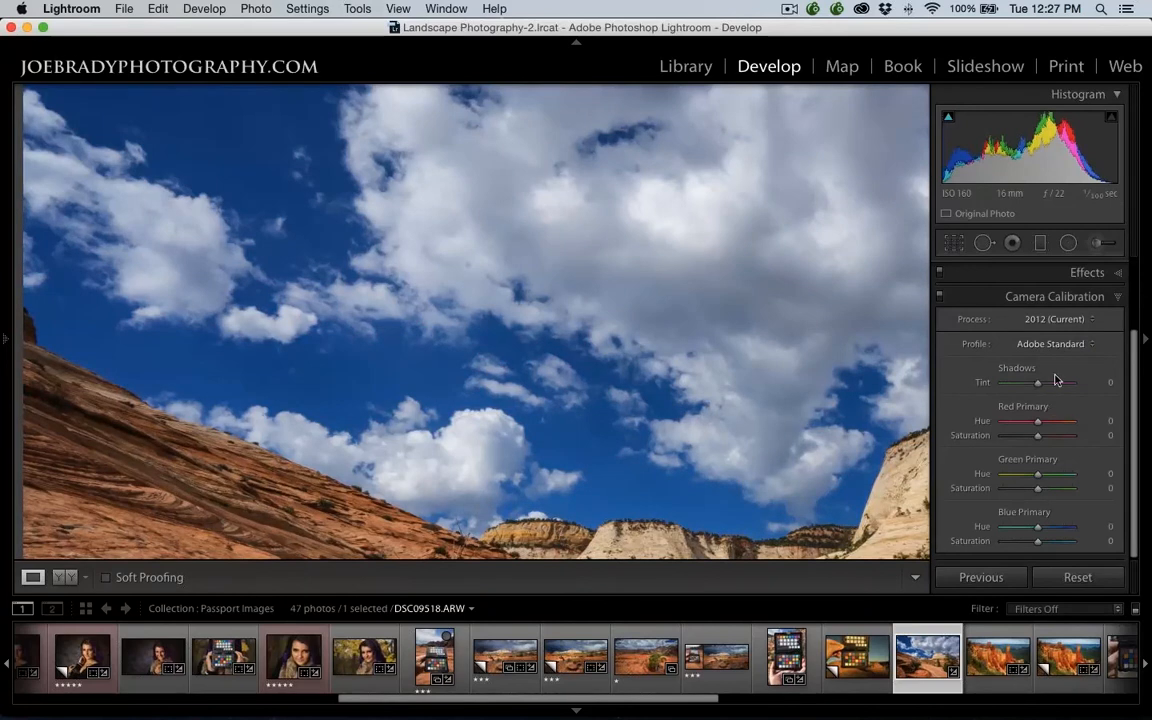
pyautogui.click(1085, 343)
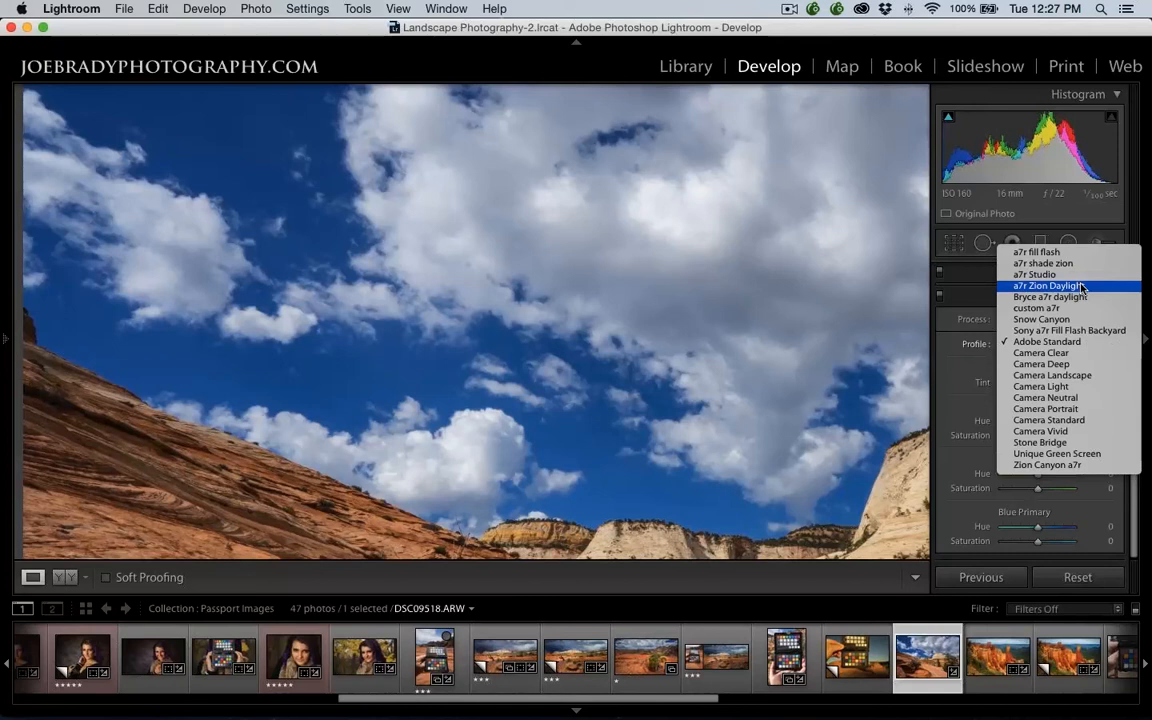
pyautogui.click(1045, 286)
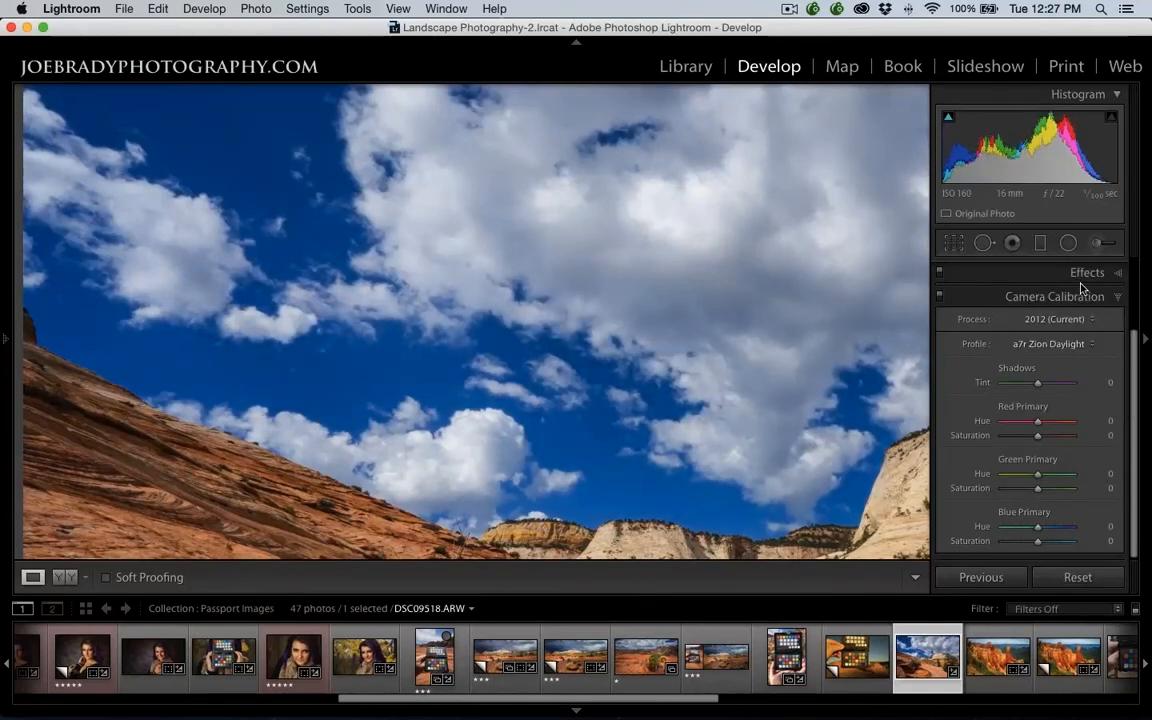
pyautogui.press('z')
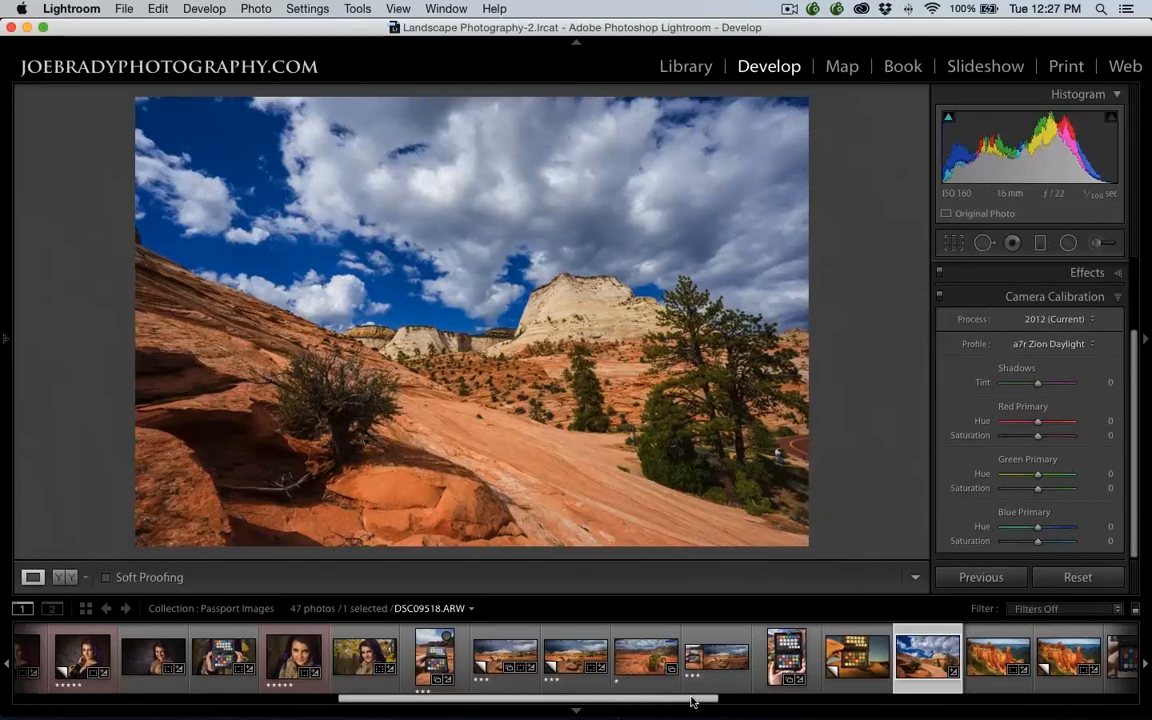
# Browse to the Bryce hoodoo photo DSC09386.ARW and compare its Adobe Standard original with the Bryce a7r daylight version, Copy 1
pyautogui.moveTo(722, 698); pyautogui.dragTo(1127, 688)
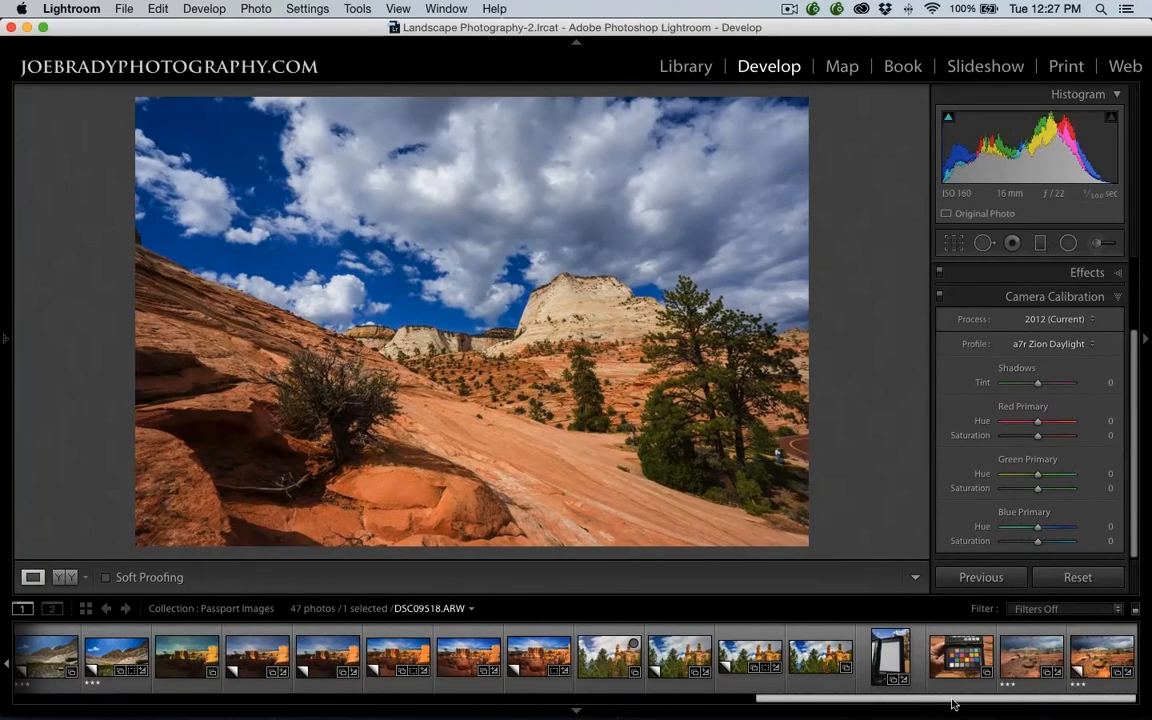
pyautogui.moveTo(980, 700); pyautogui.dragTo(803, 702)
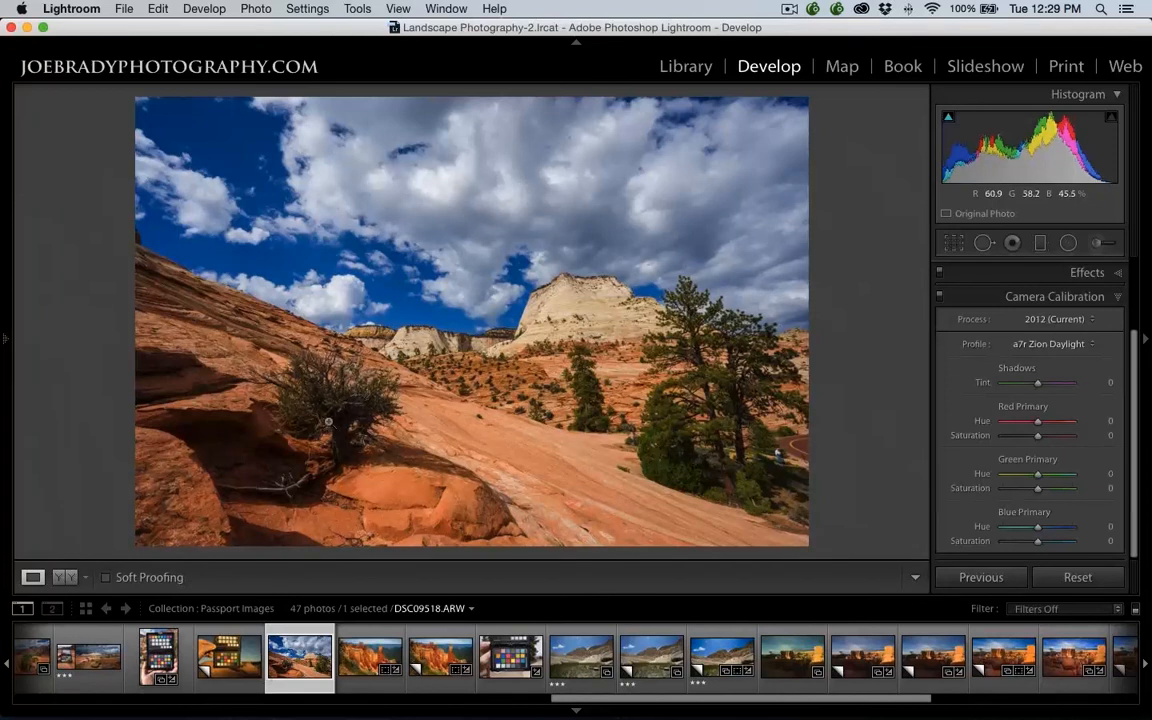
pyautogui.press('Right')
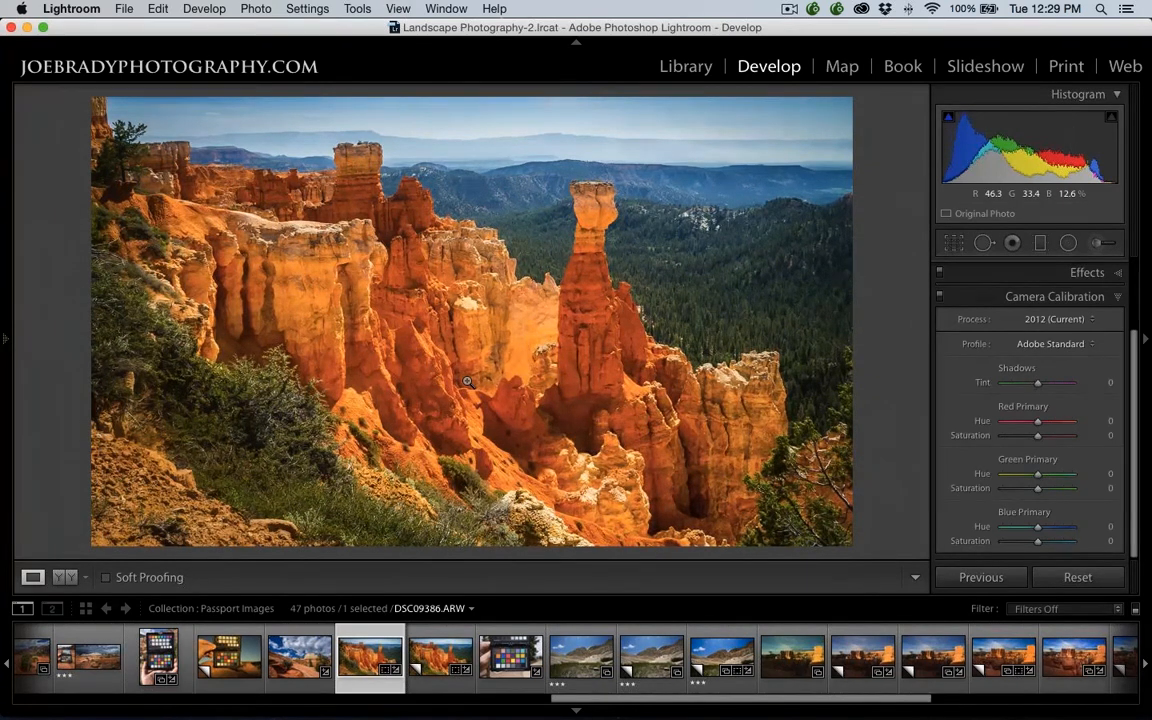
pyautogui.press('Right')
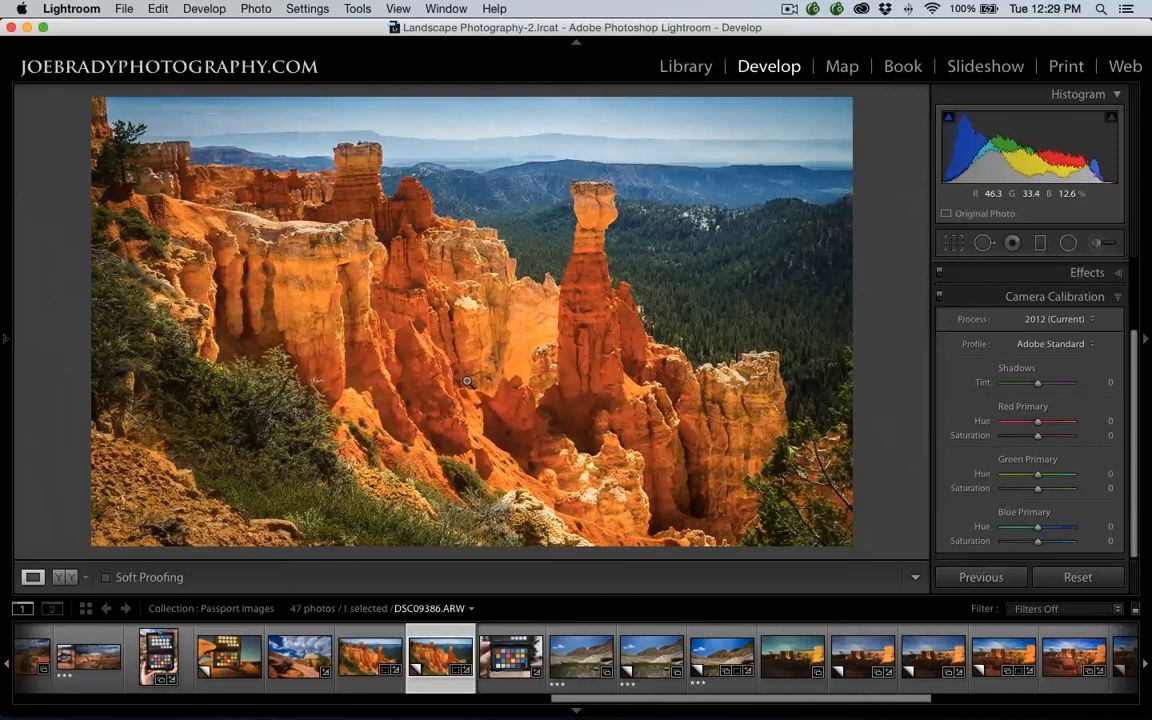
pyautogui.press('super+z')
pyautogui.press('Left')
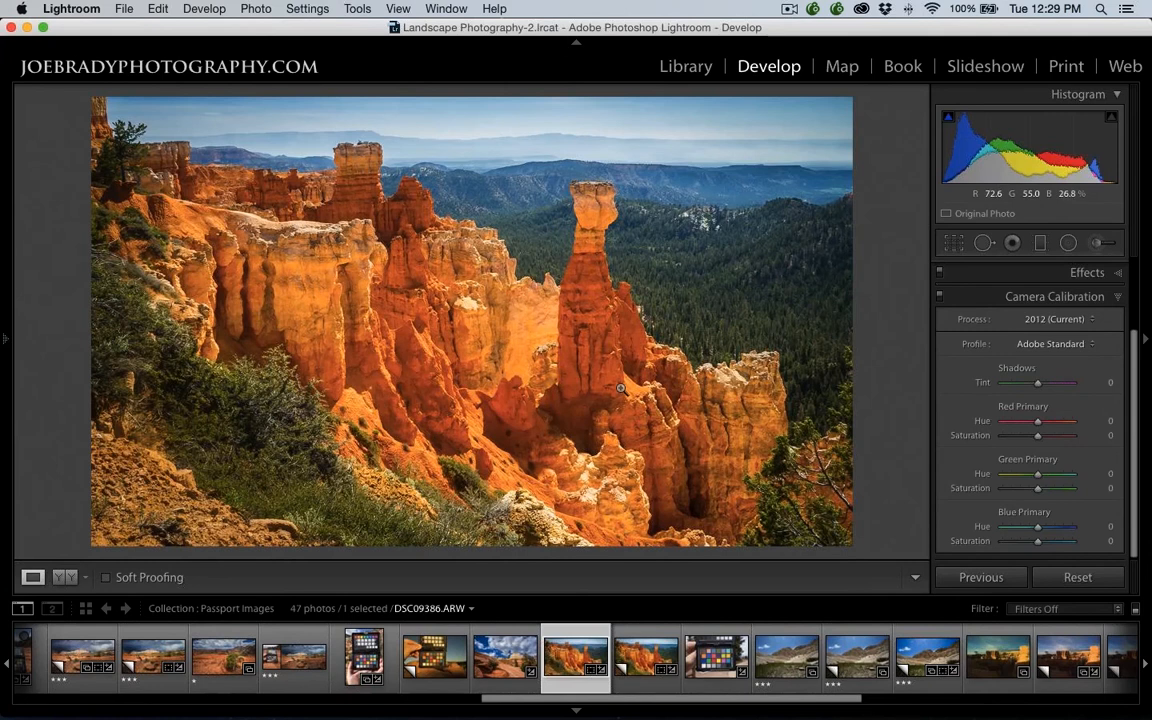
pyautogui.press('Left')
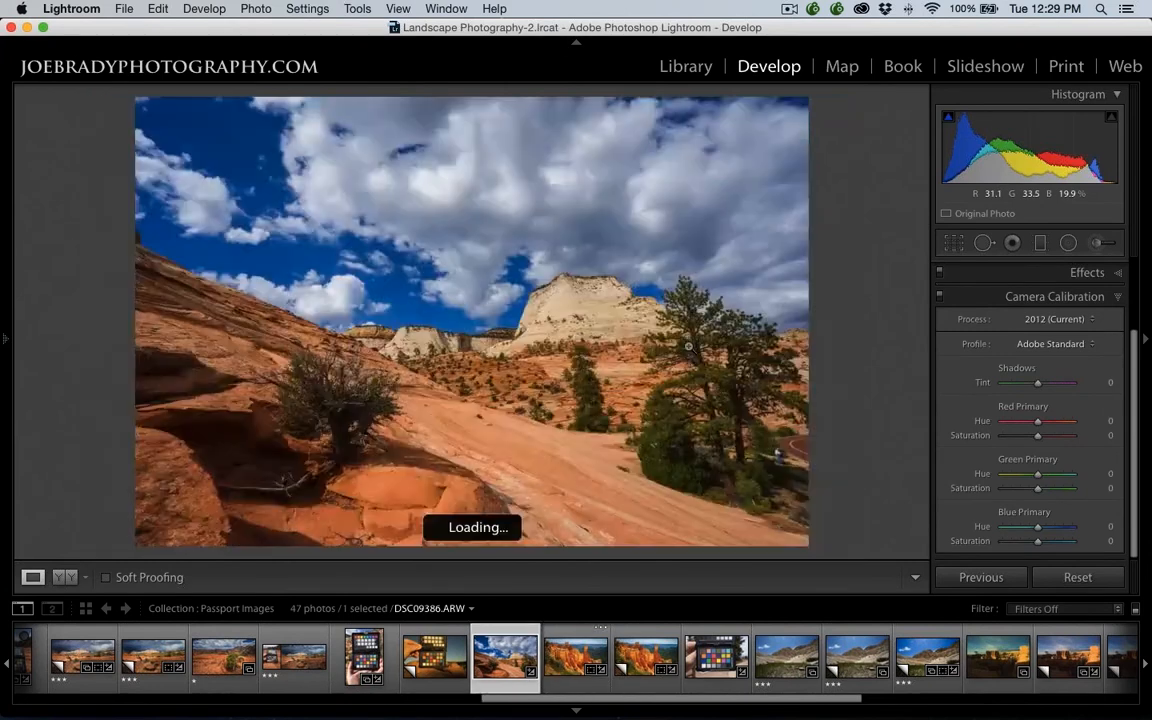
pyautogui.press('Right')
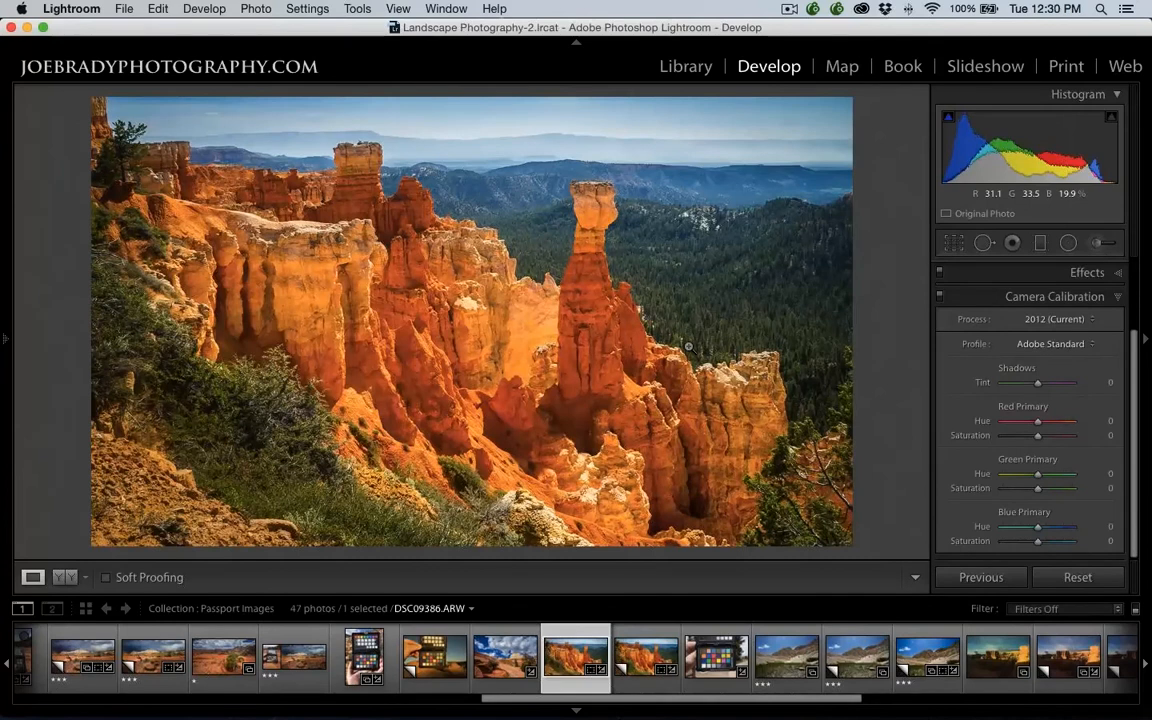
pyautogui.press('super+apostrophe')
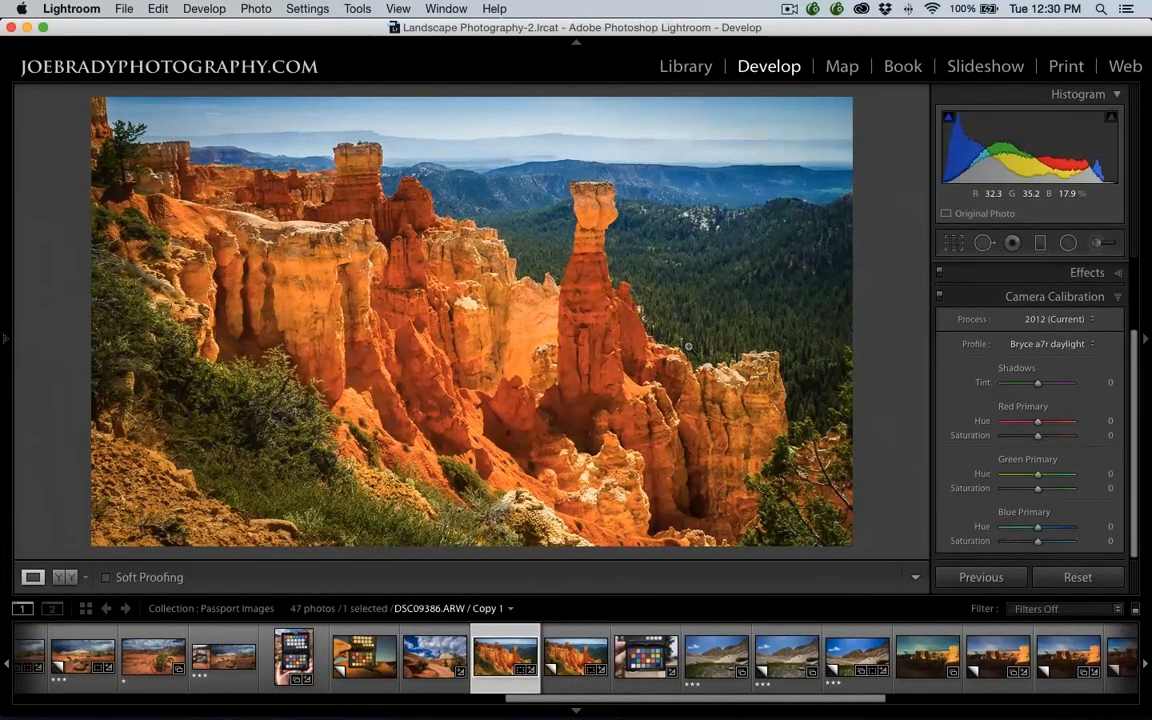
pyautogui.press('Right')
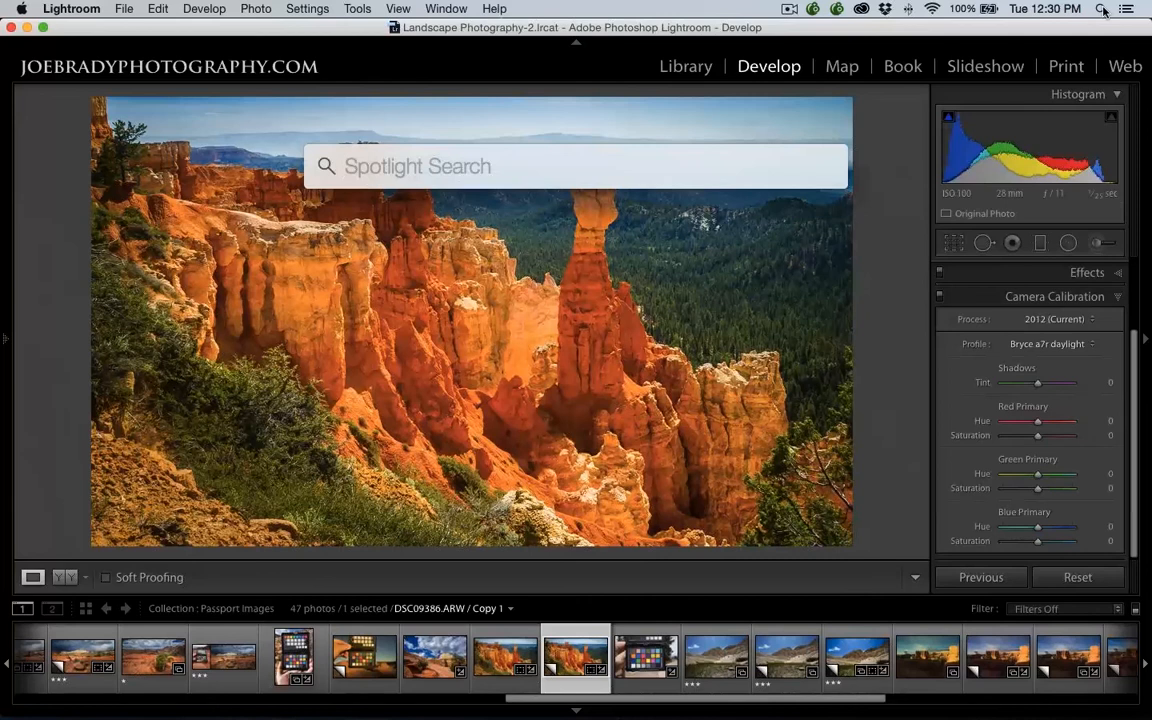
# Search the computer for "dng profile manager" and switch to DNG ProfileManager
pyautogui.write('dng p')
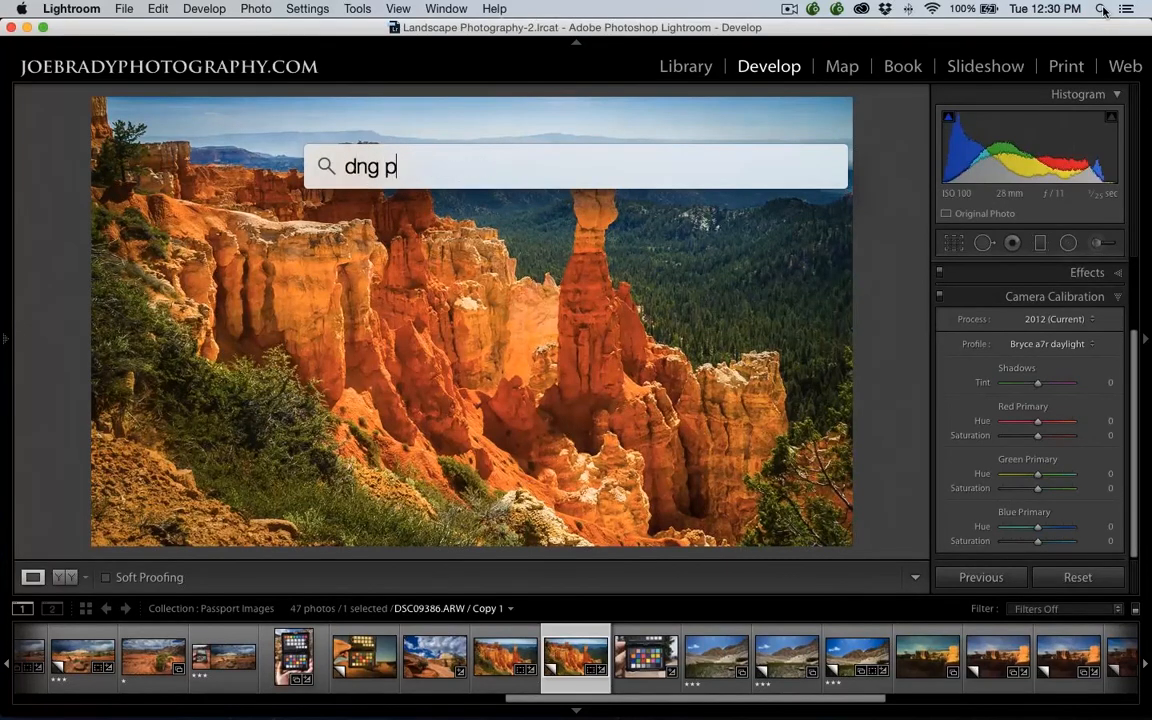
pyautogui.write('rofile manager')
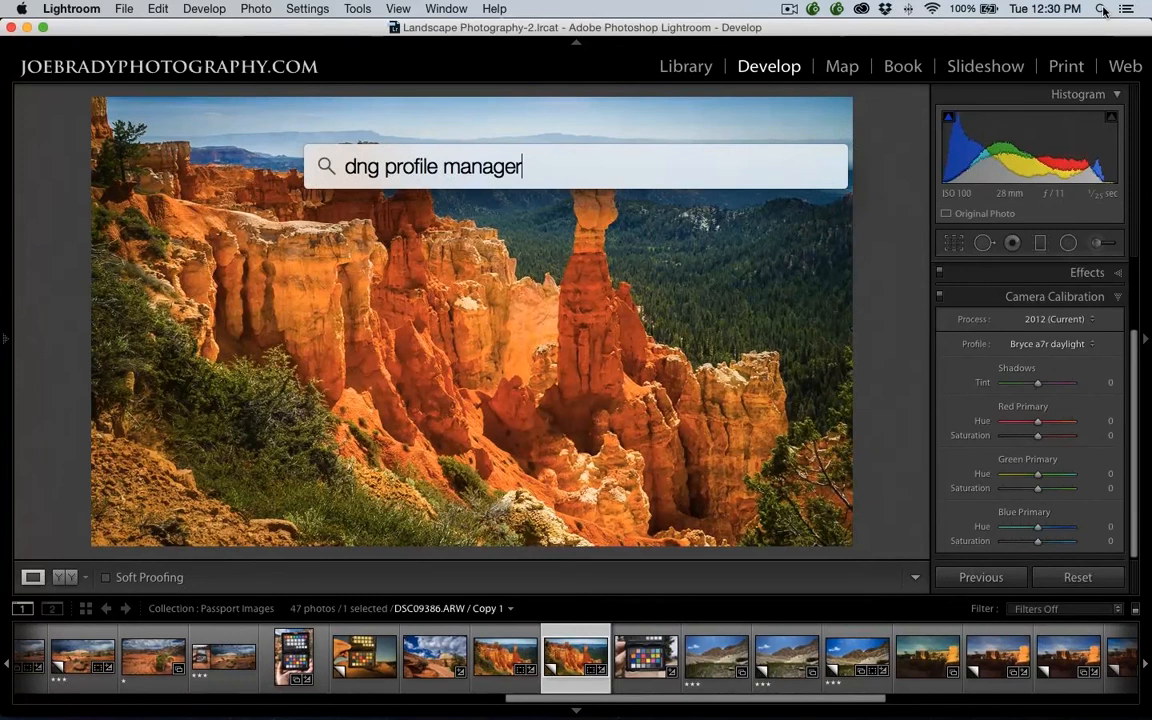
pyautogui.press('Return')
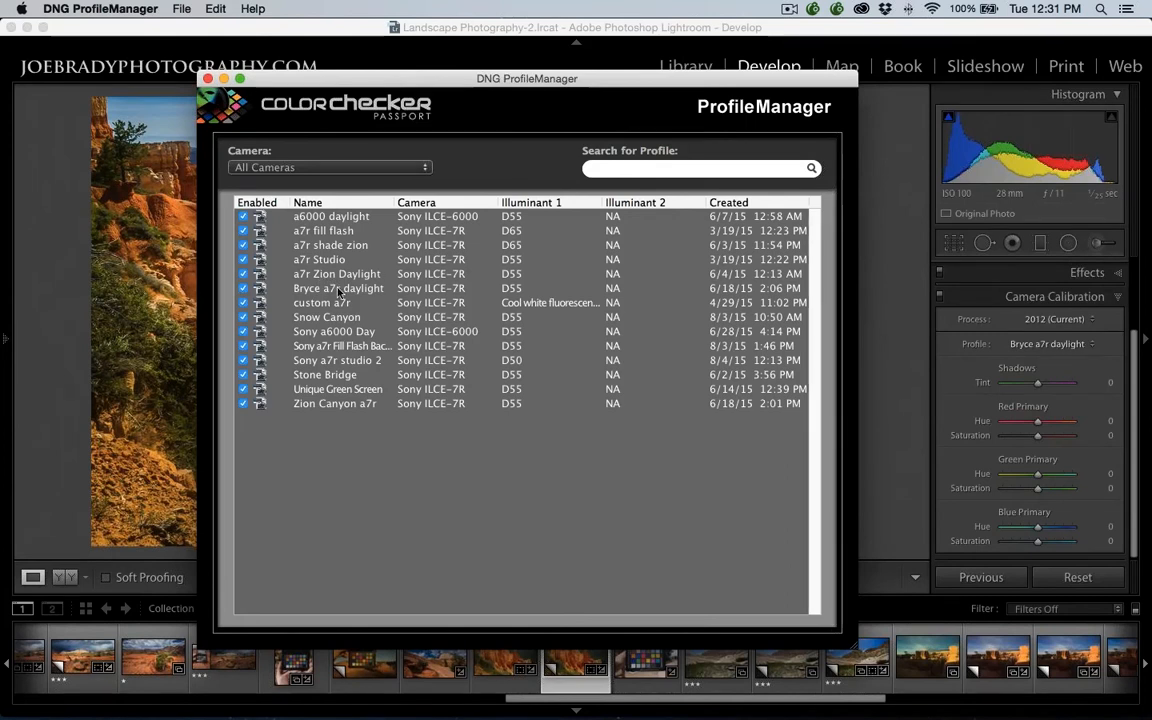
# Delete the Zion Canyon a7r profile from the profile list
pyautogui.click(347, 403)
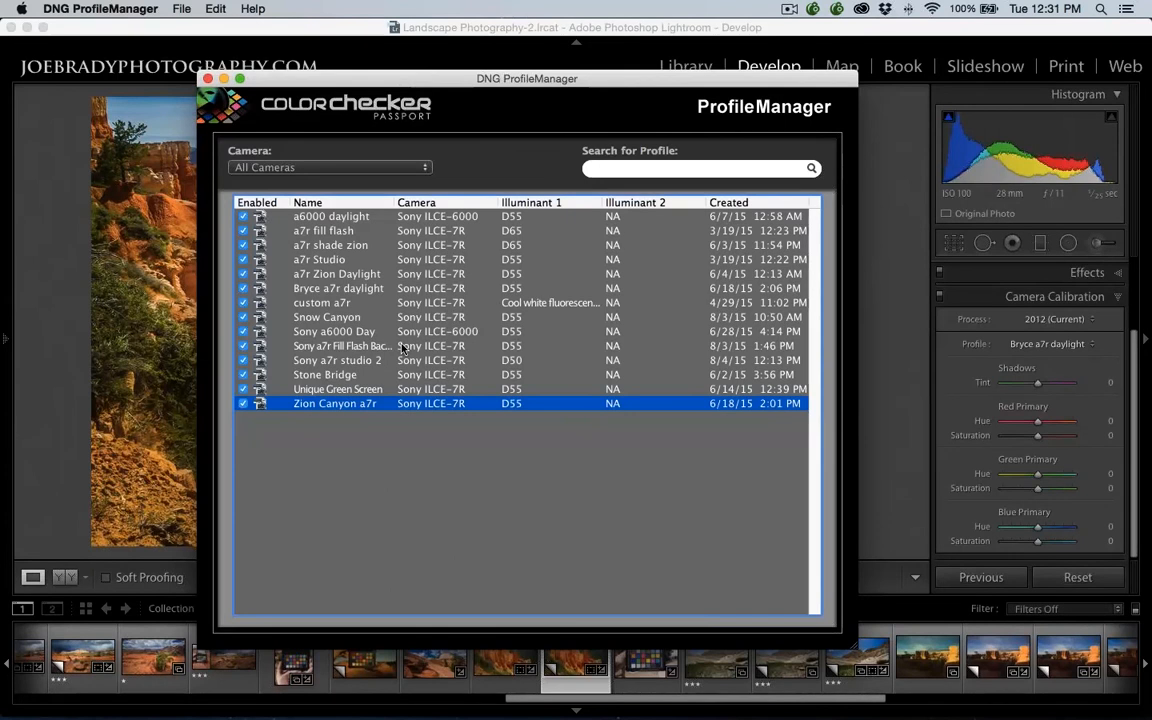
pyautogui.press('Delete')
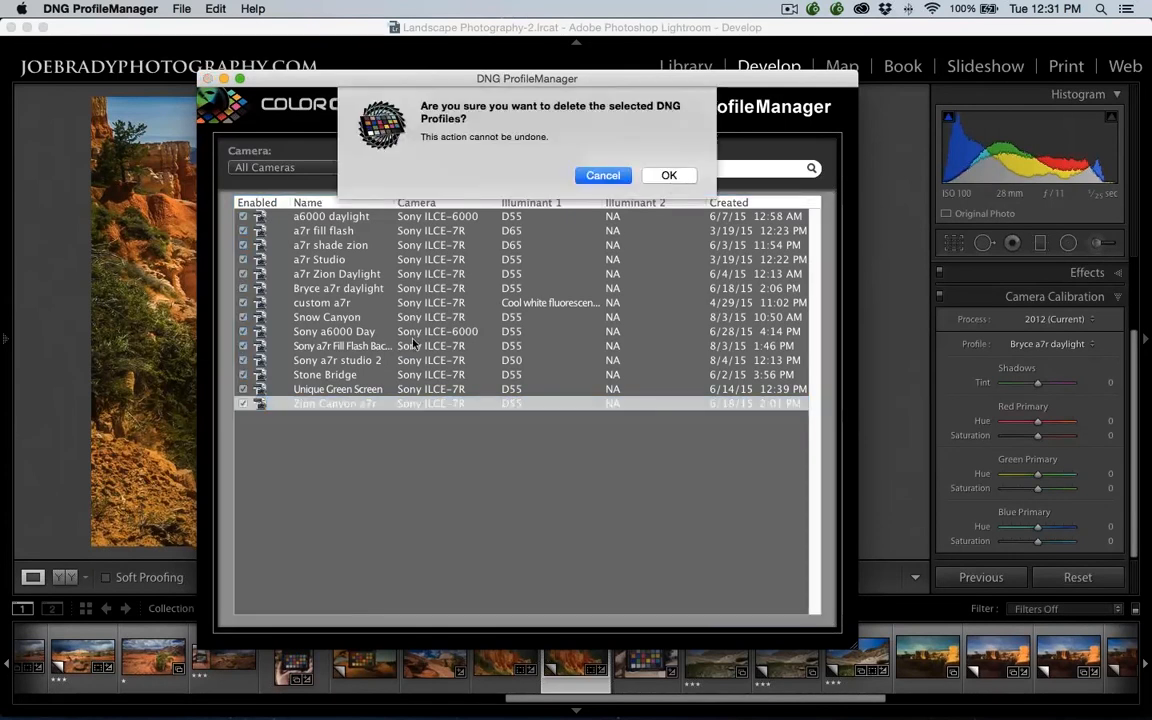
pyautogui.click(665, 175)
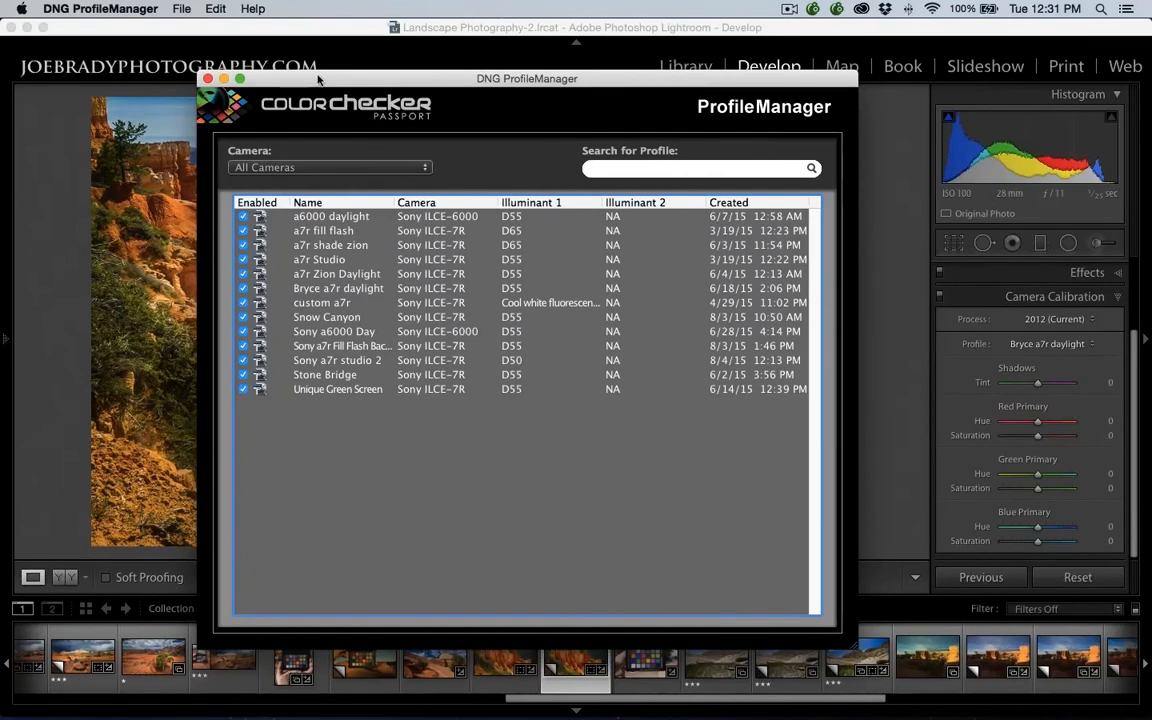
pyautogui.moveTo(322, 78); pyautogui.dragTo(287, 65)
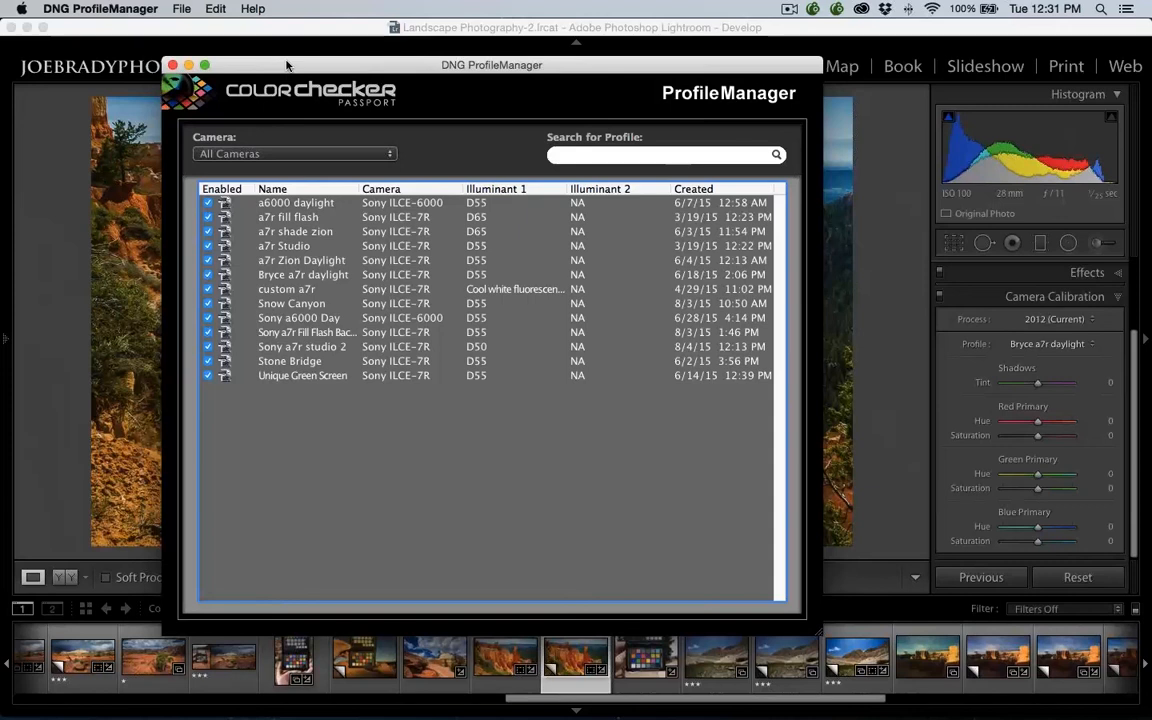
# Quit DNG ProfileManager and switch to Photoshop
pyautogui.press('super+q')
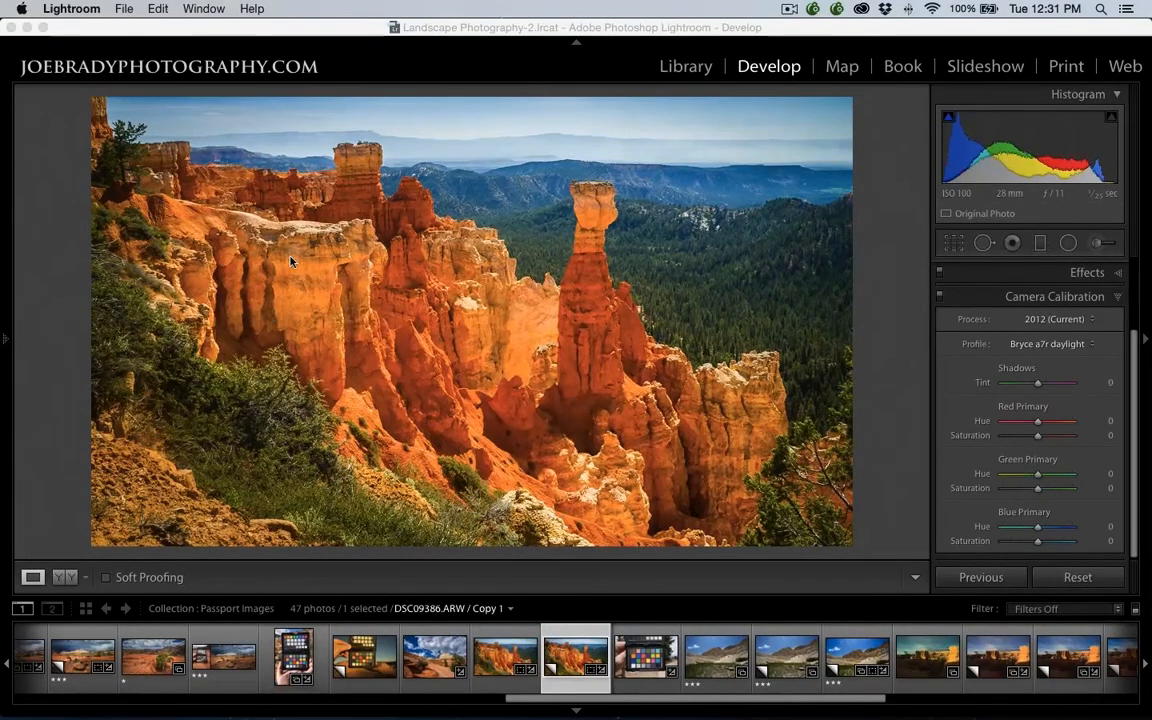
pyautogui.press('super+Tab')
pyautogui.press('super+Tab')
pyautogui.press('super+Tab')
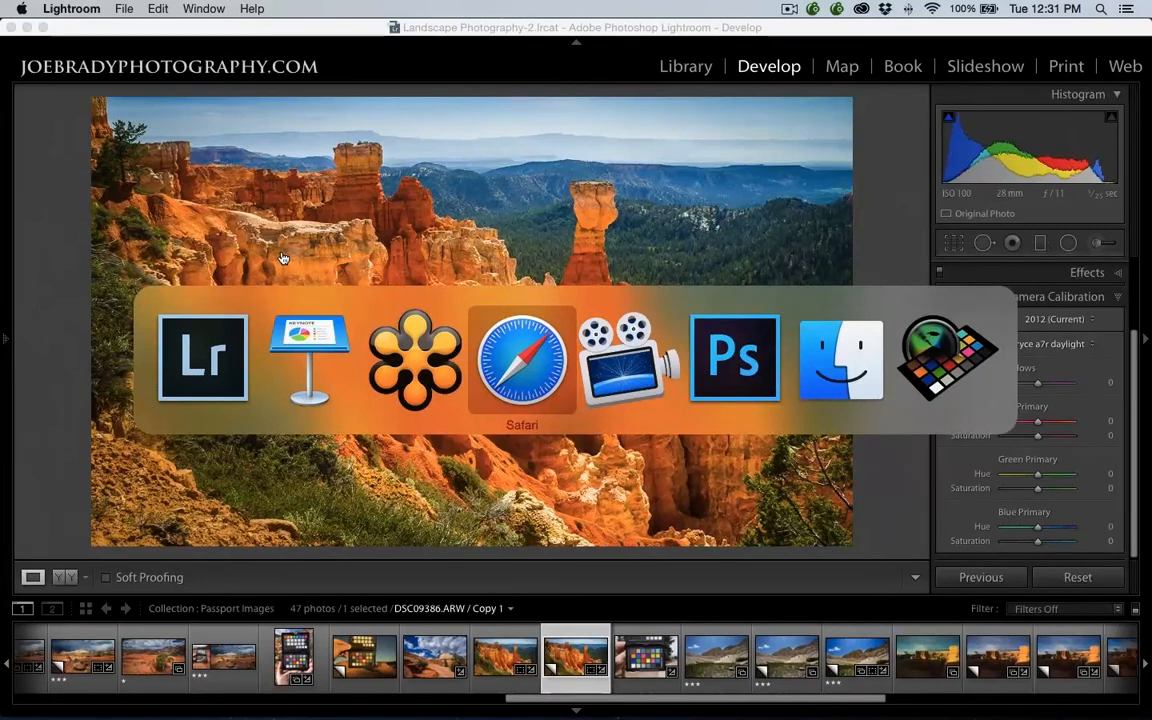
pyautogui.press('super+Tab')
pyautogui.press('super+Tab')
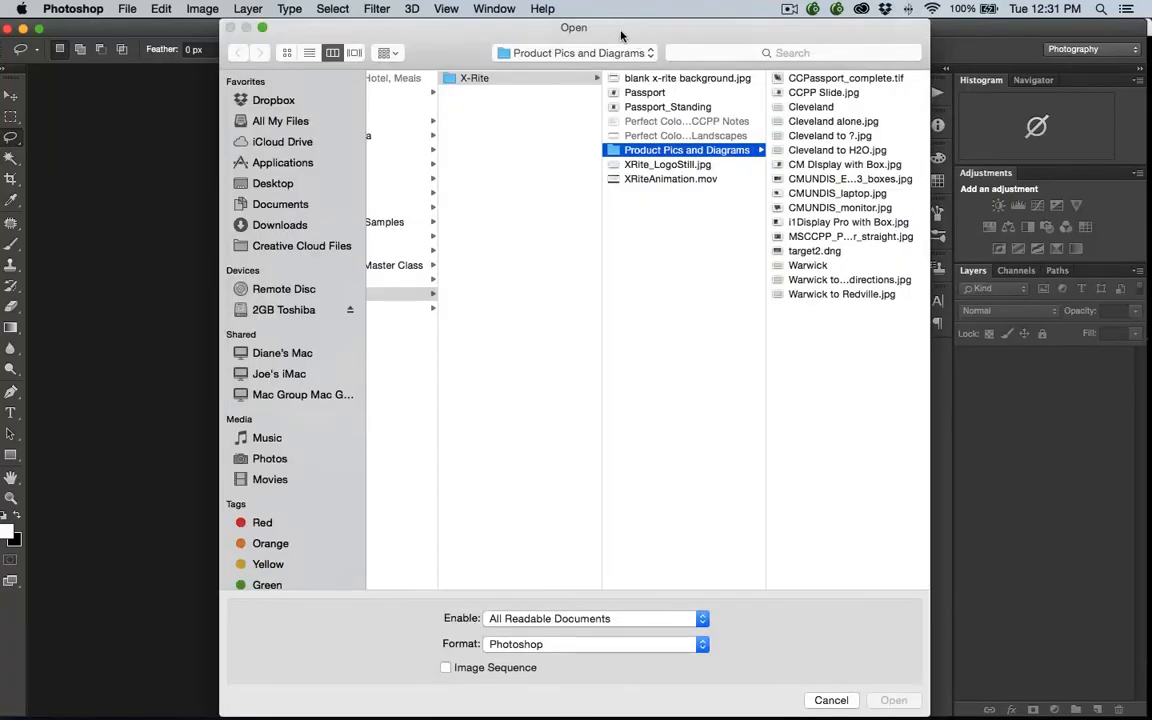
# Open all the raw and DNG photos in the DNGs folder together in Camera Raw
pyautogui.click(484, 52)
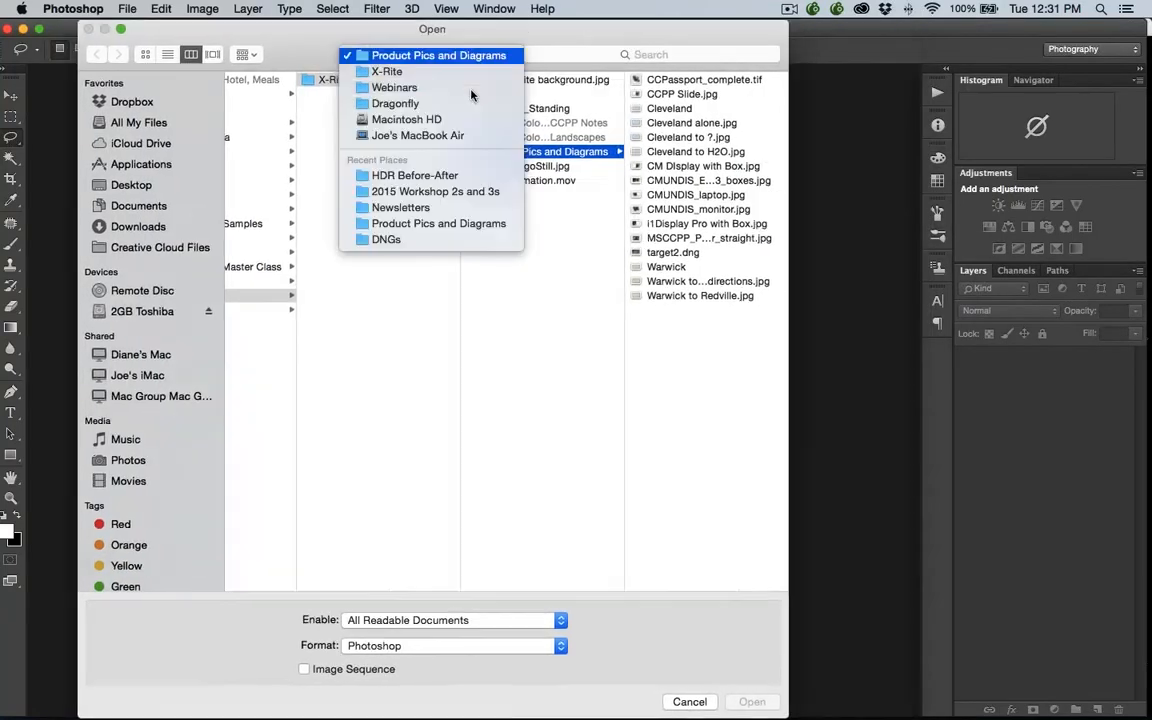
pyautogui.click(457, 240)
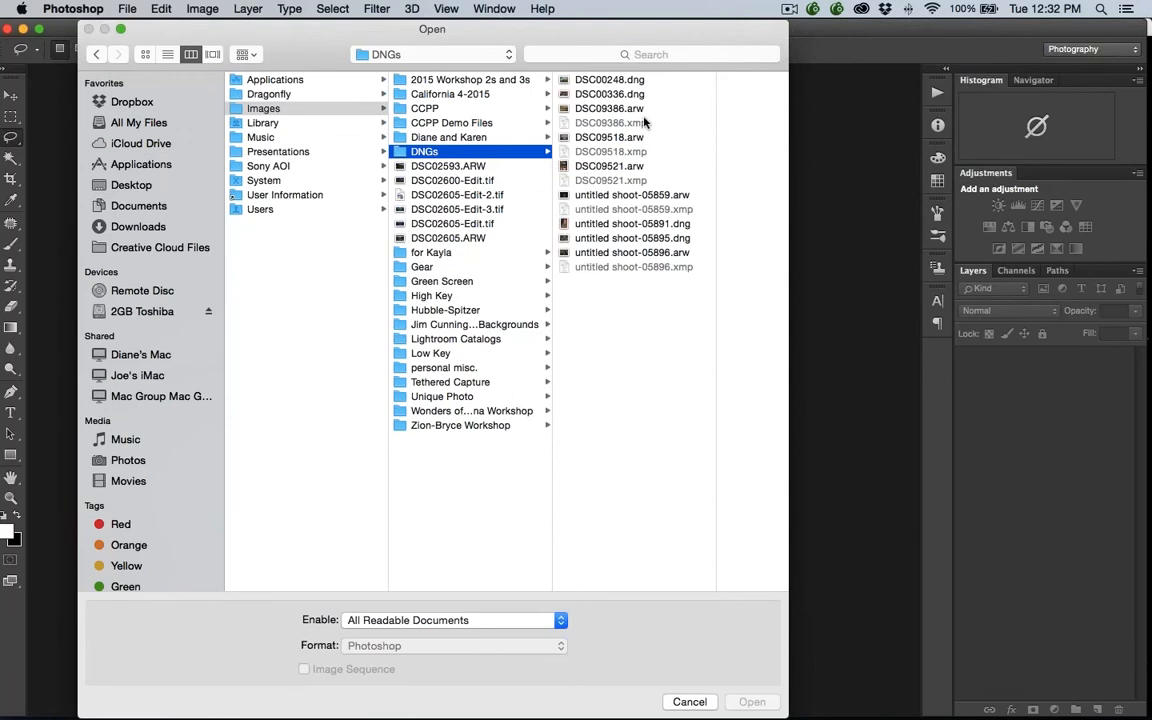
pyautogui.click(590, 137)
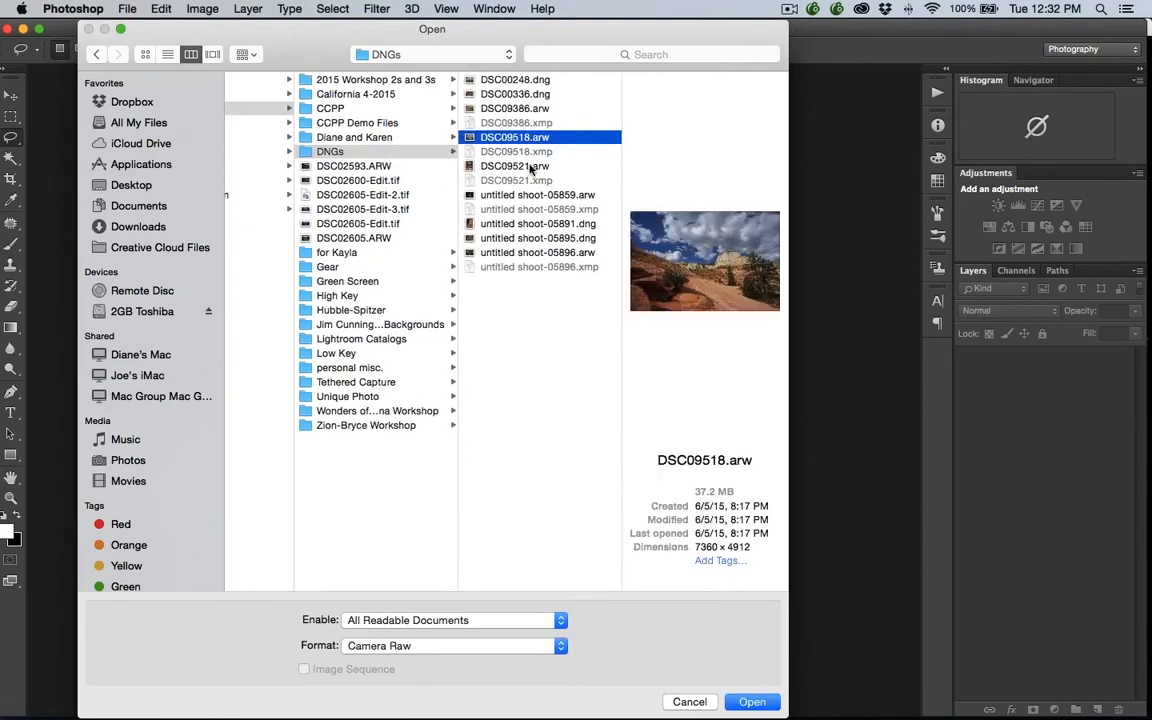
pyautogui.keyDown('super'); pyautogui.click(529, 166); pyautogui.keyUp('super')
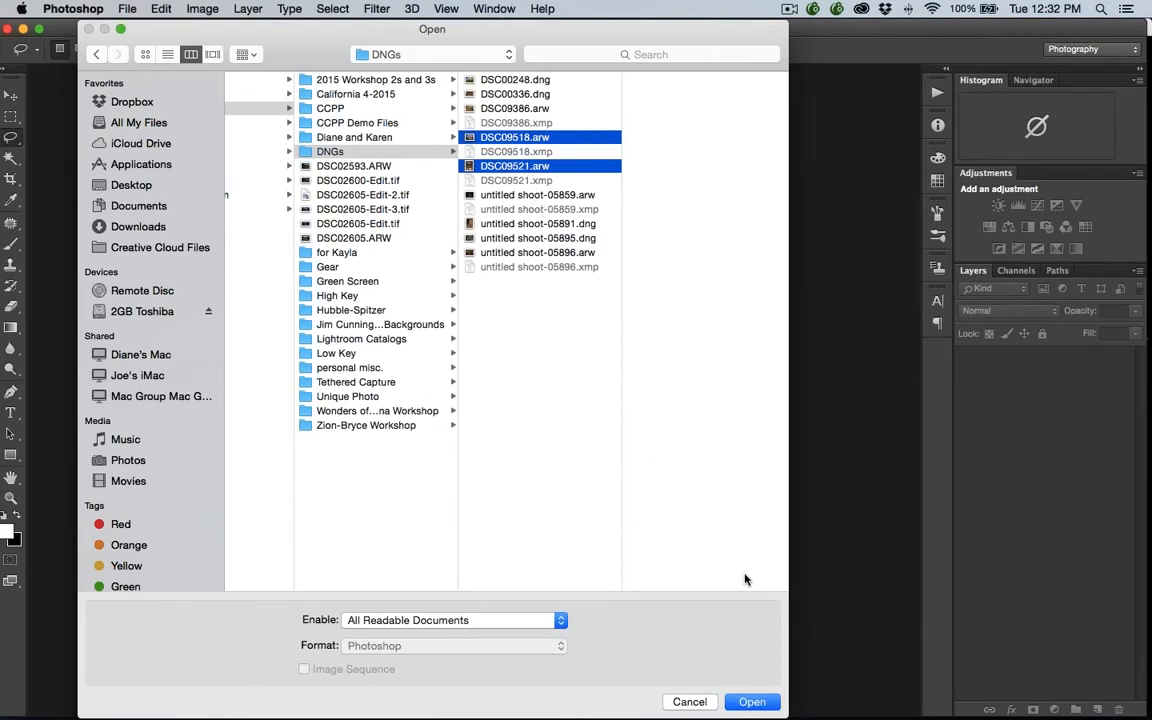
pyautogui.press('super+a')
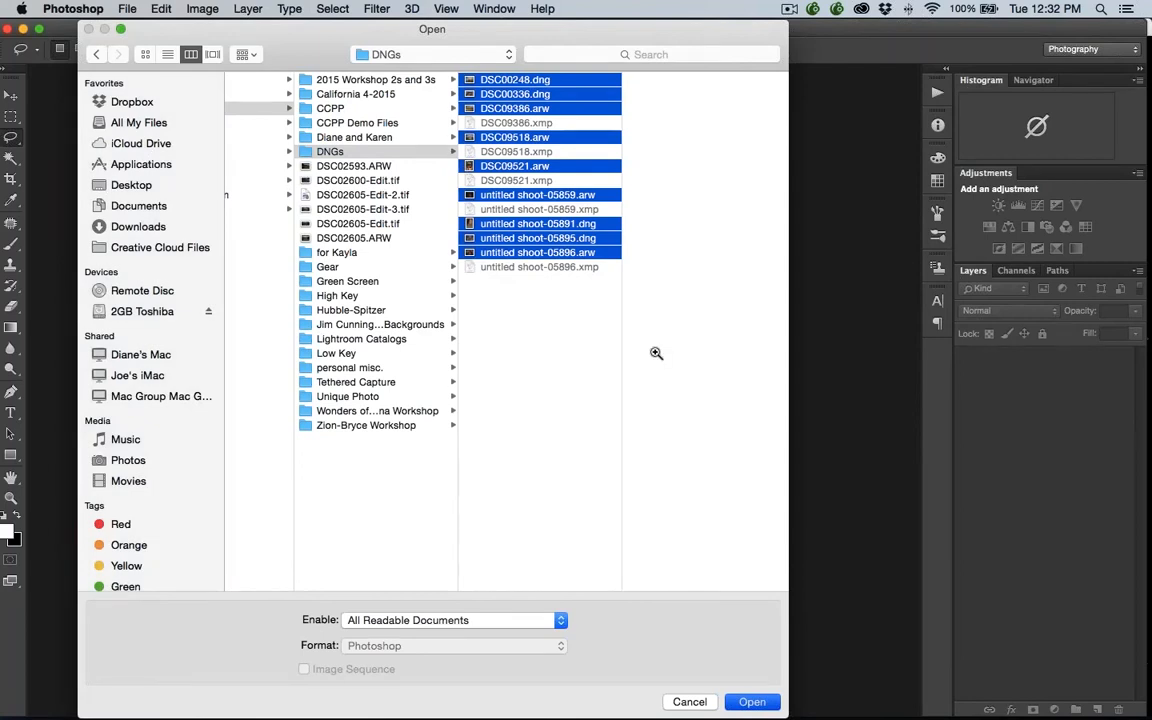
pyautogui.press('Return')
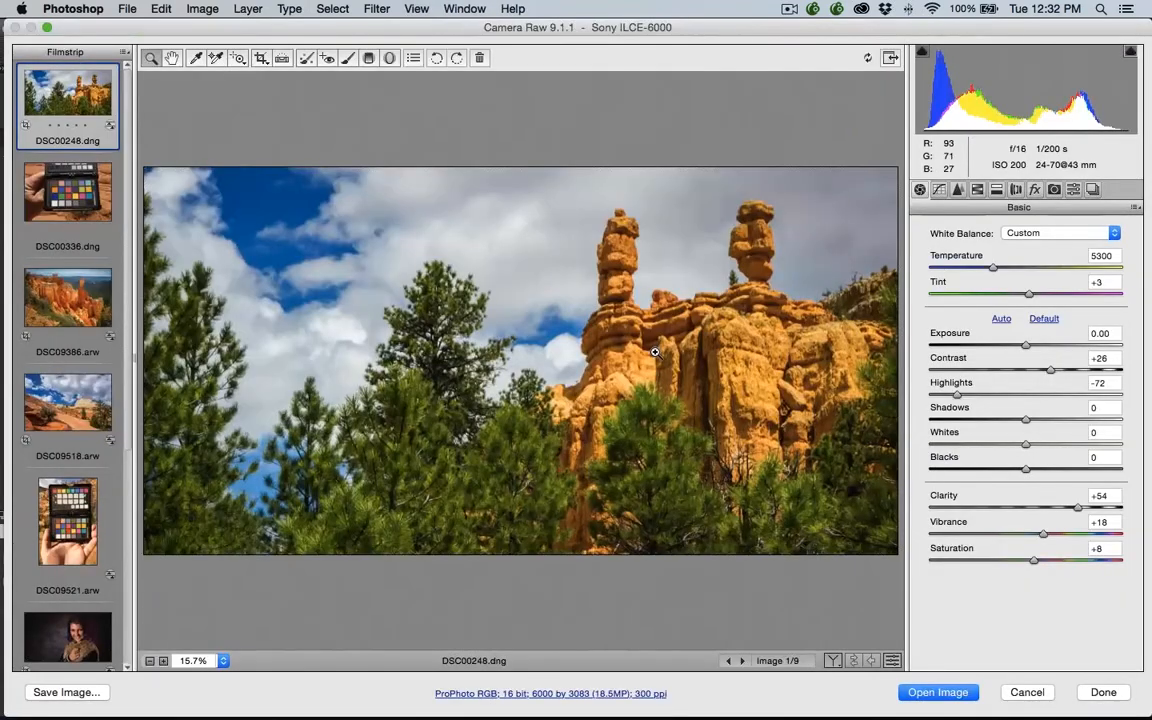
# White-balance the ColorChecker photo DSC09521.arw from its white patch and save it as a Digital Negative in the same location
pyautogui.click(82, 197)
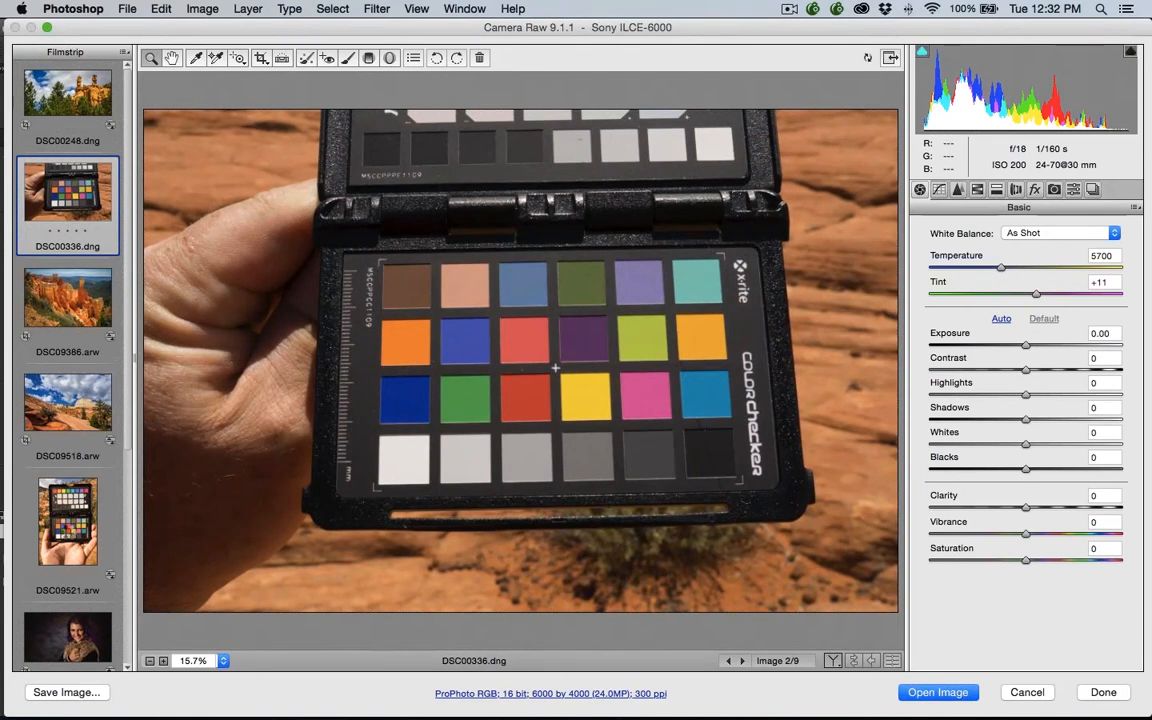
pyautogui.click(75, 535)
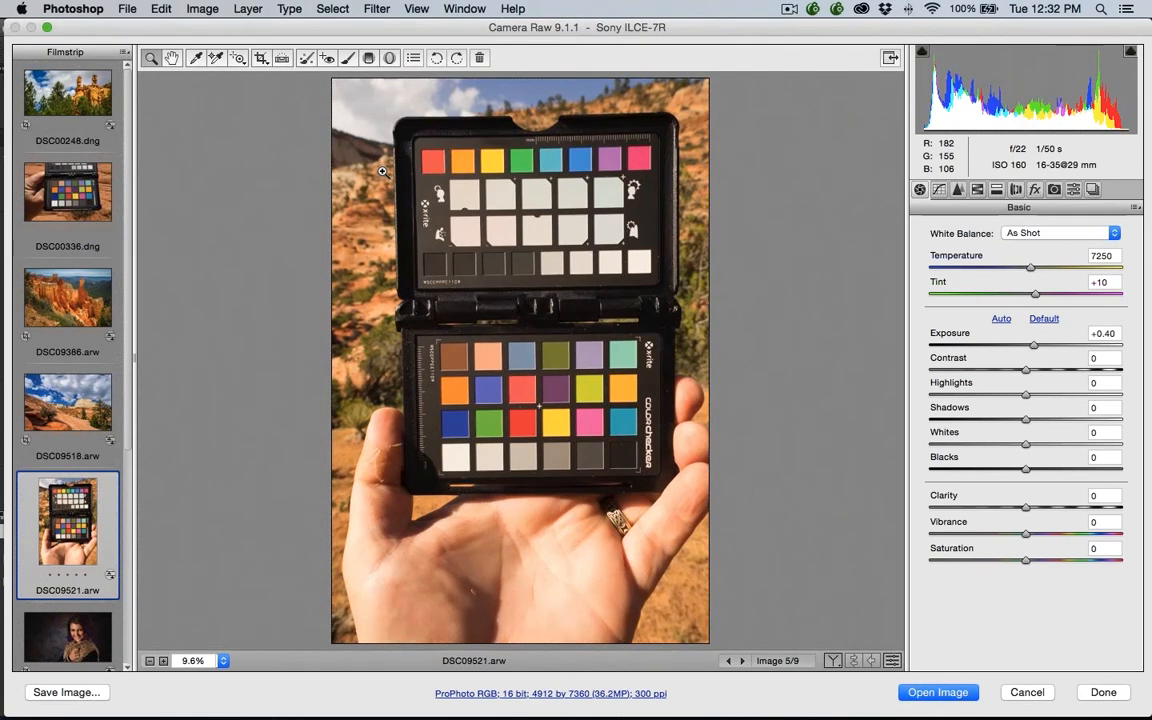
pyautogui.click(196, 57)
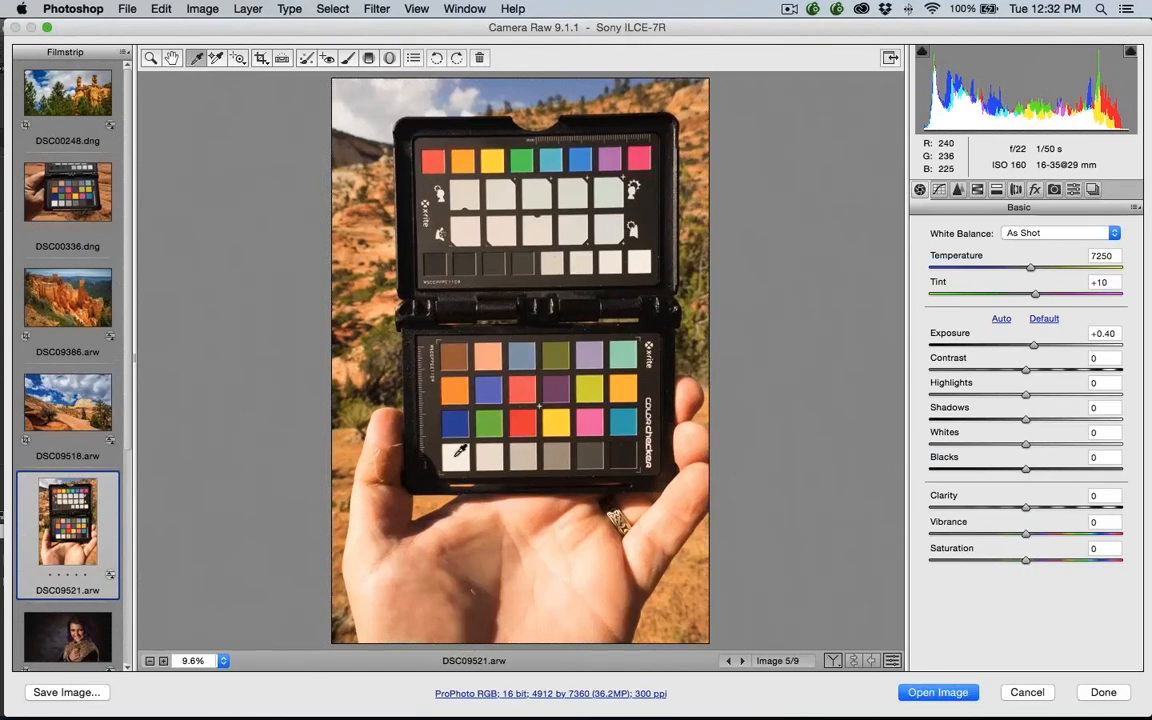
pyautogui.click(454, 460)
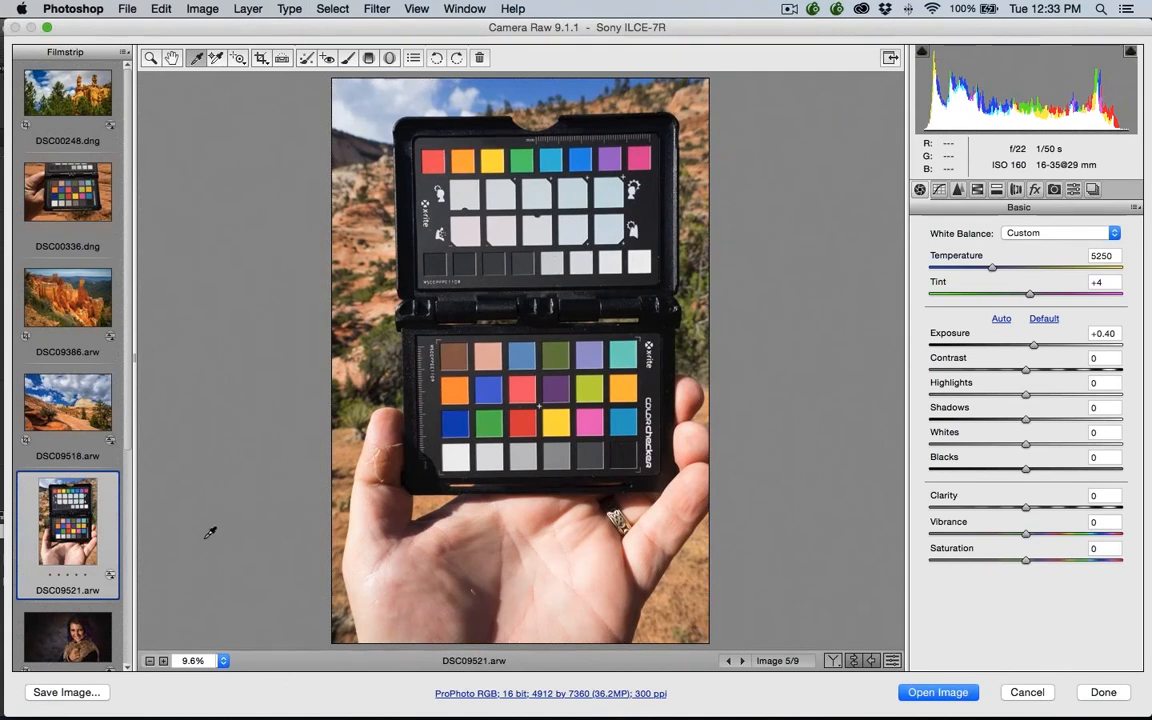
pyautogui.click(89, 693)
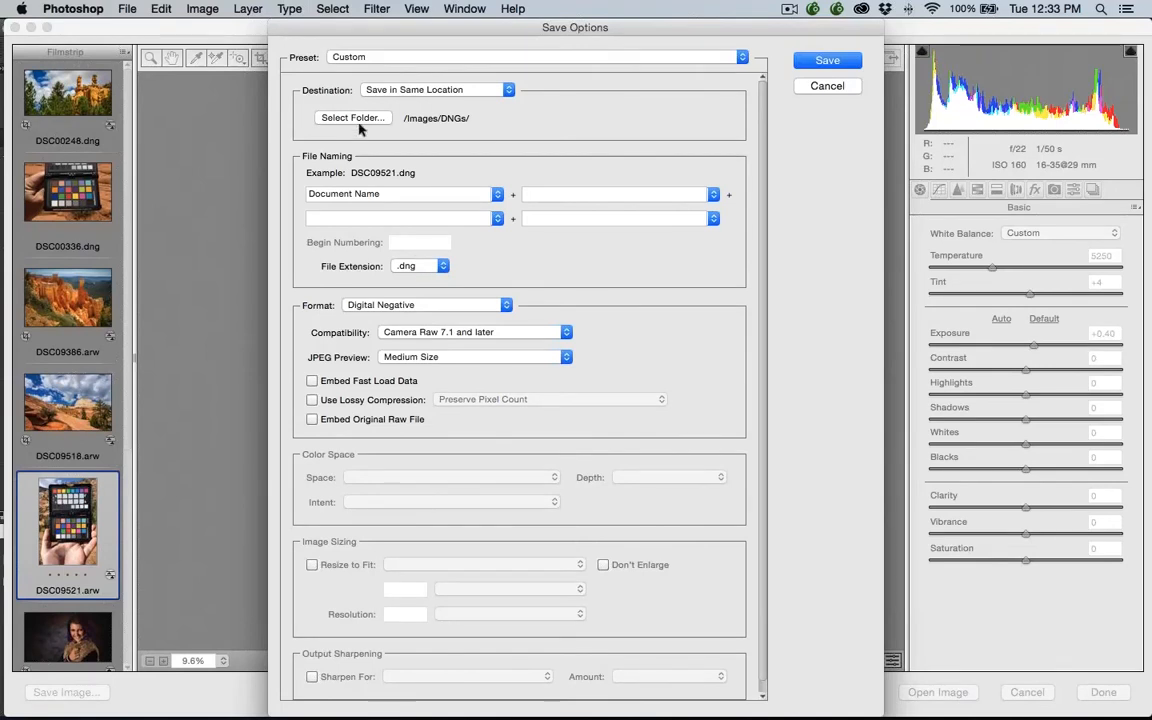
pyautogui.click(822, 62)
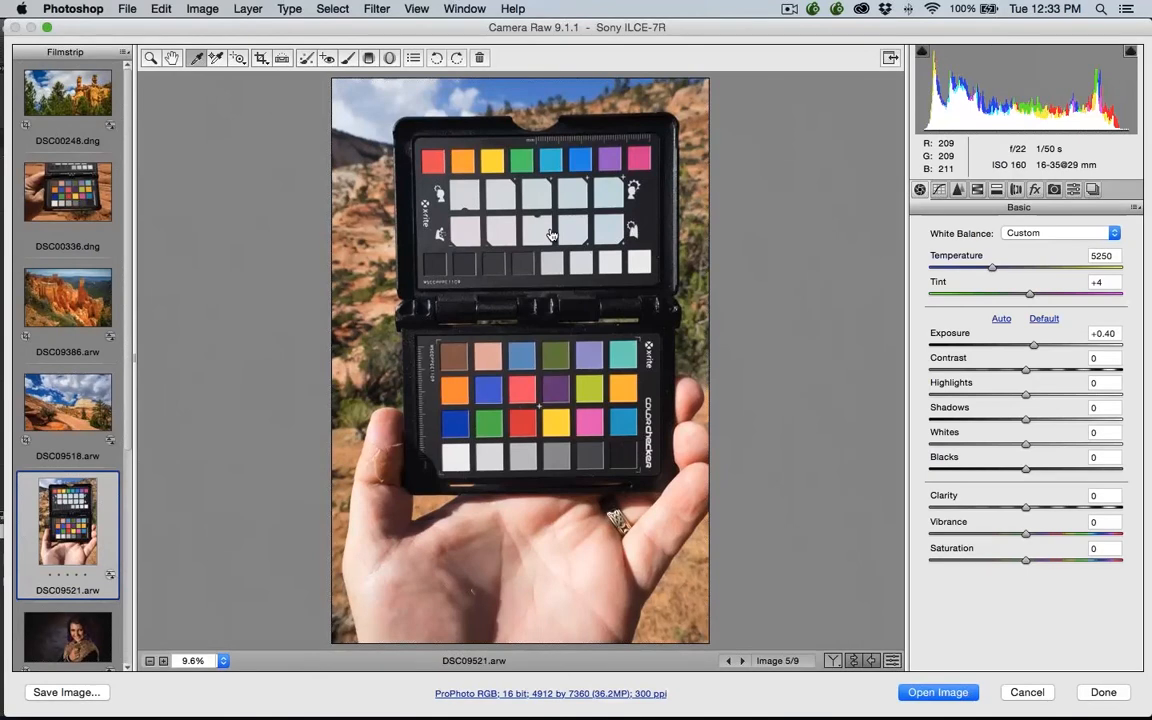
# Switch to ColorChecker Passport, dismiss the display calibration notice and hide all other applications
pyautogui.press('super+Tab')
pyautogui.press('super+Tab')
pyautogui.press('super+Tab')
pyautogui.press('super+Tab')
pyautogui.press('super+Tab')
pyautogui.press('super+Tab')
pyautogui.press('super+Tab')
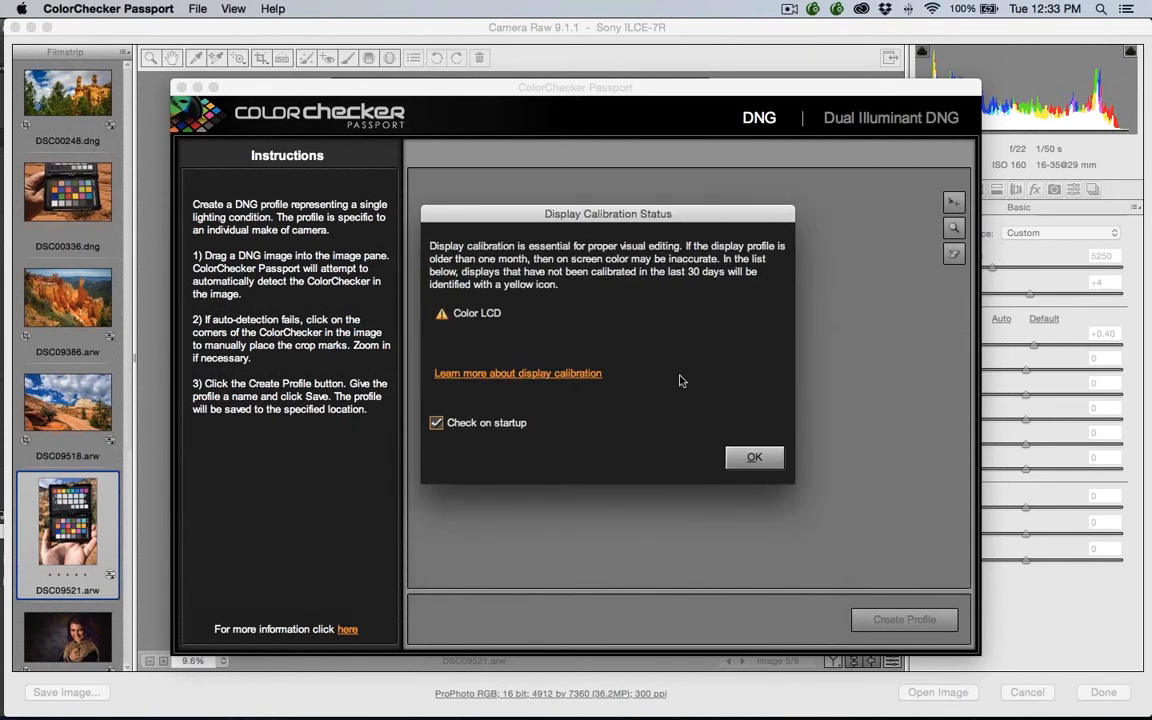
pyautogui.click(748, 459)
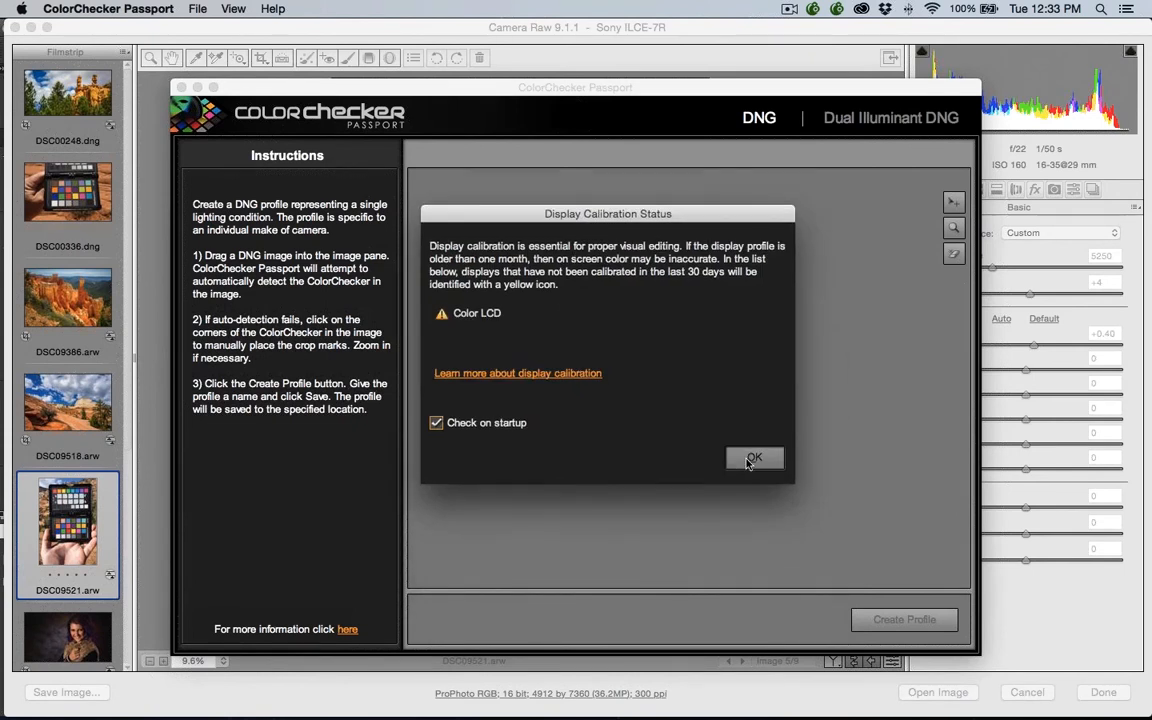
pyautogui.click(108, 8)
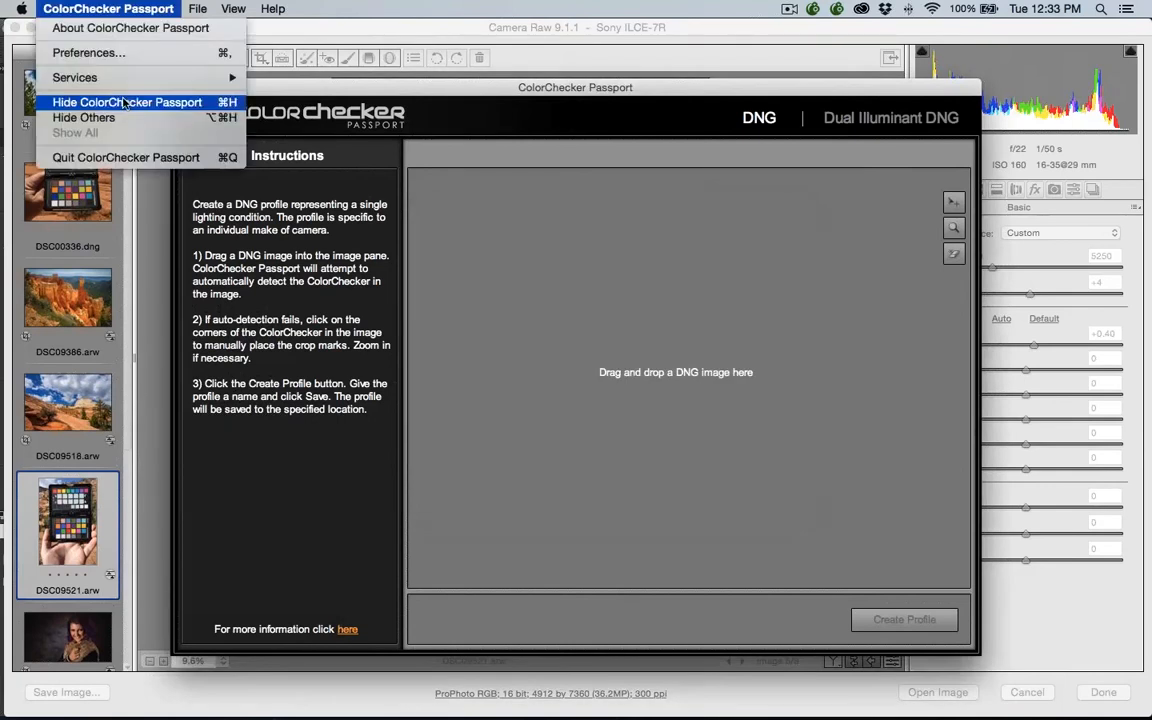
pyautogui.click(120, 118)
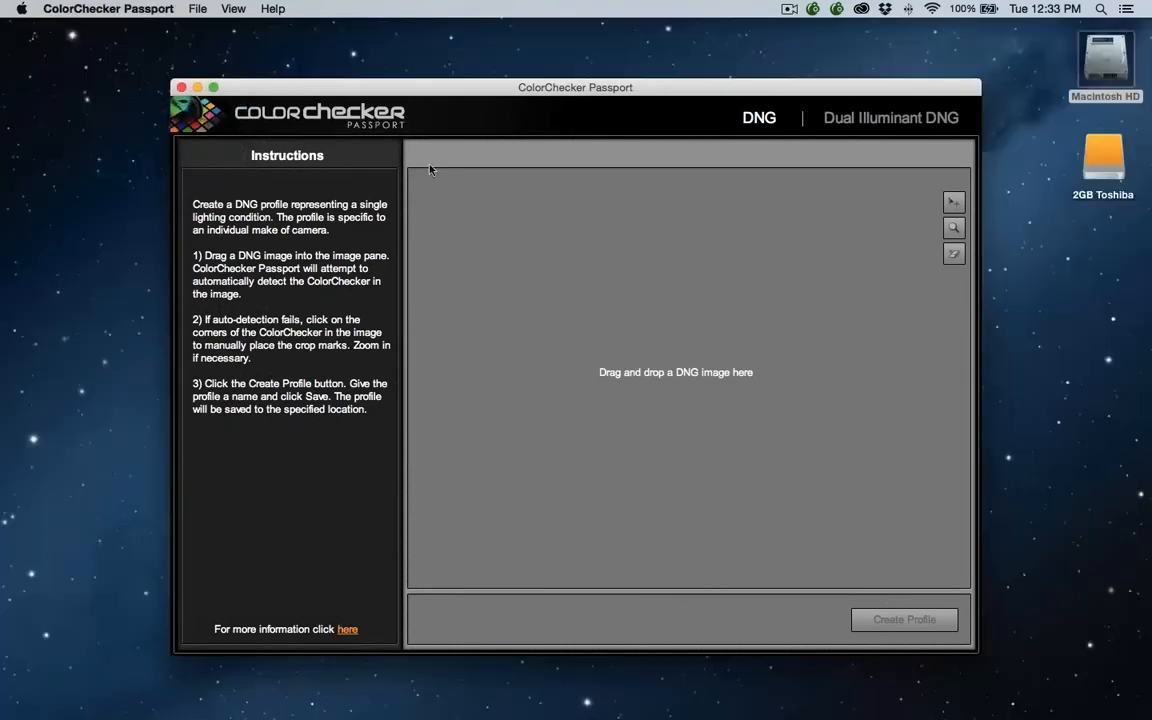
pyautogui.moveTo(450, 97); pyautogui.dragTo(440, 92)
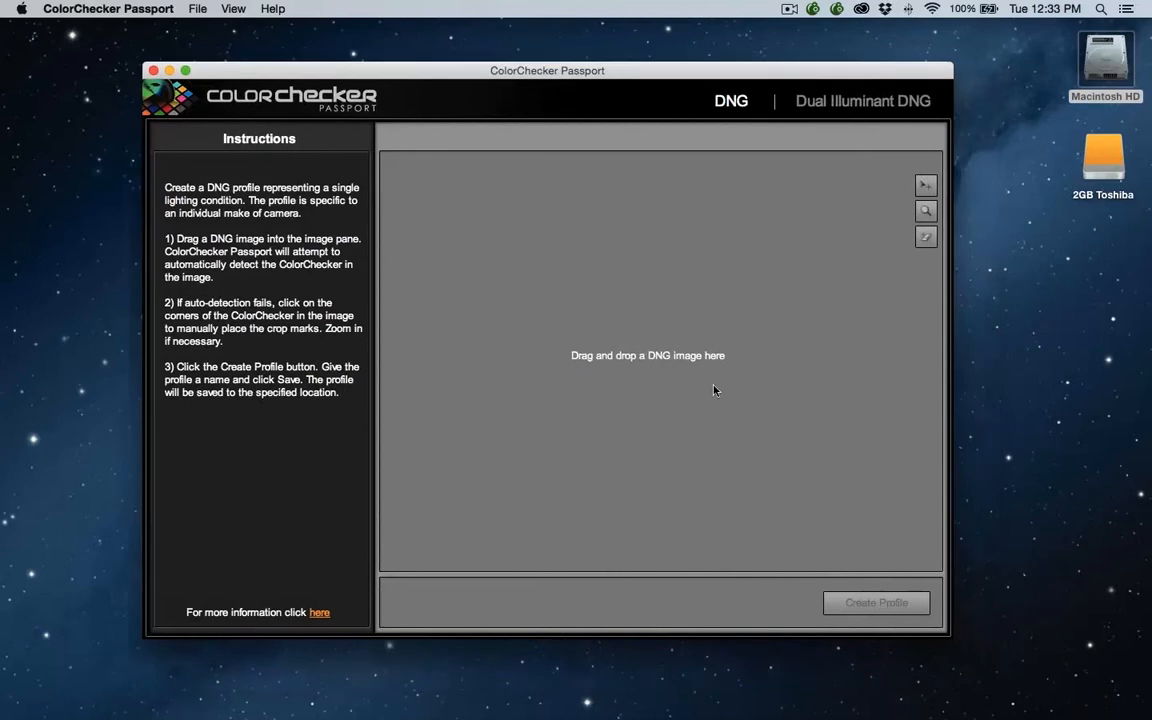
# Add DSC09521.dng from the DNGs folder as the image for a single-illuminant DNG profile
pyautogui.click(190, 9)
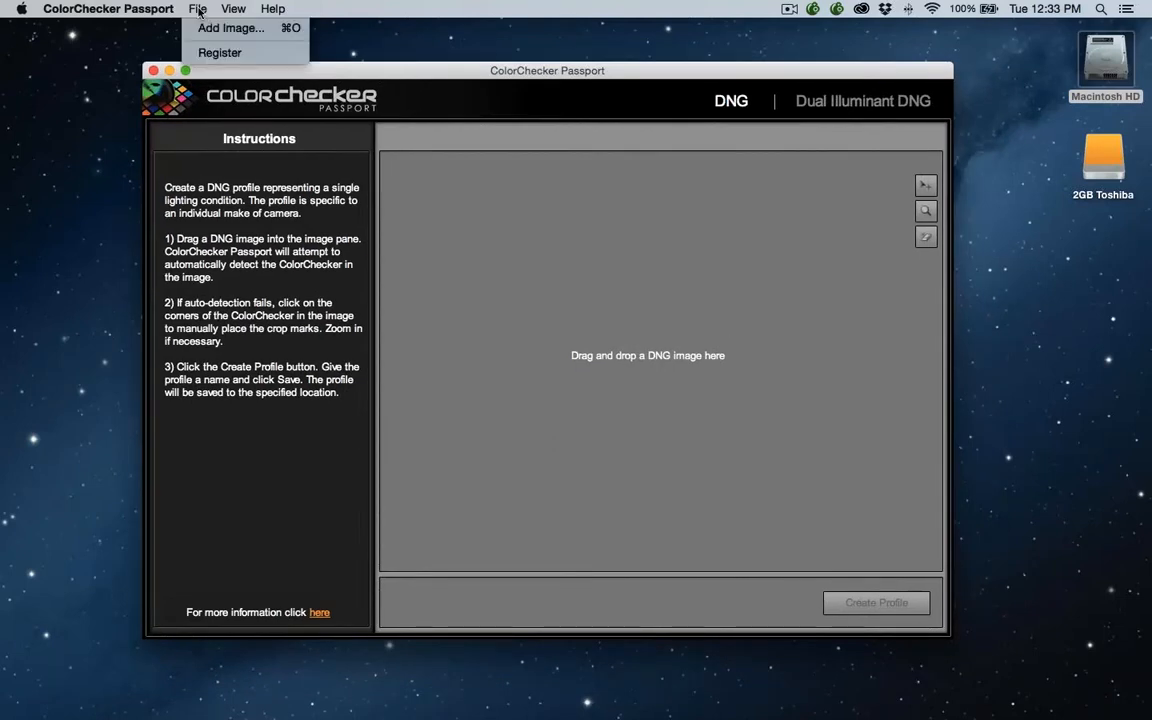
pyautogui.click(203, 28)
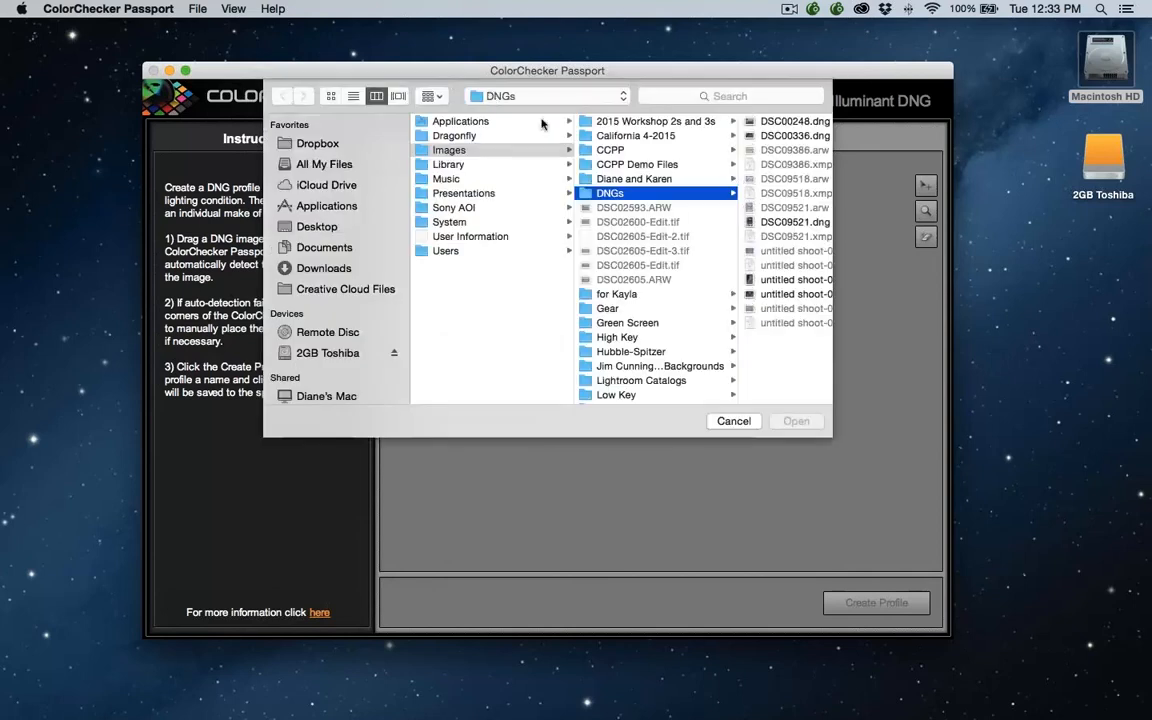
pyautogui.click(742, 223)
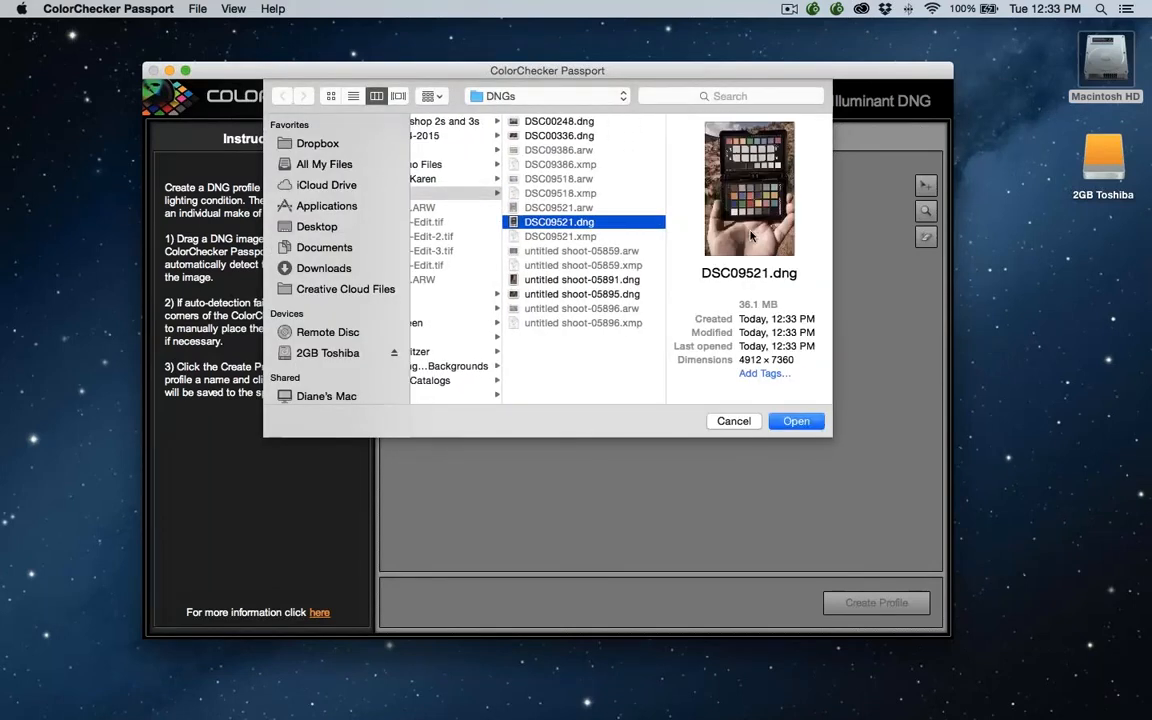
pyautogui.click(799, 423)
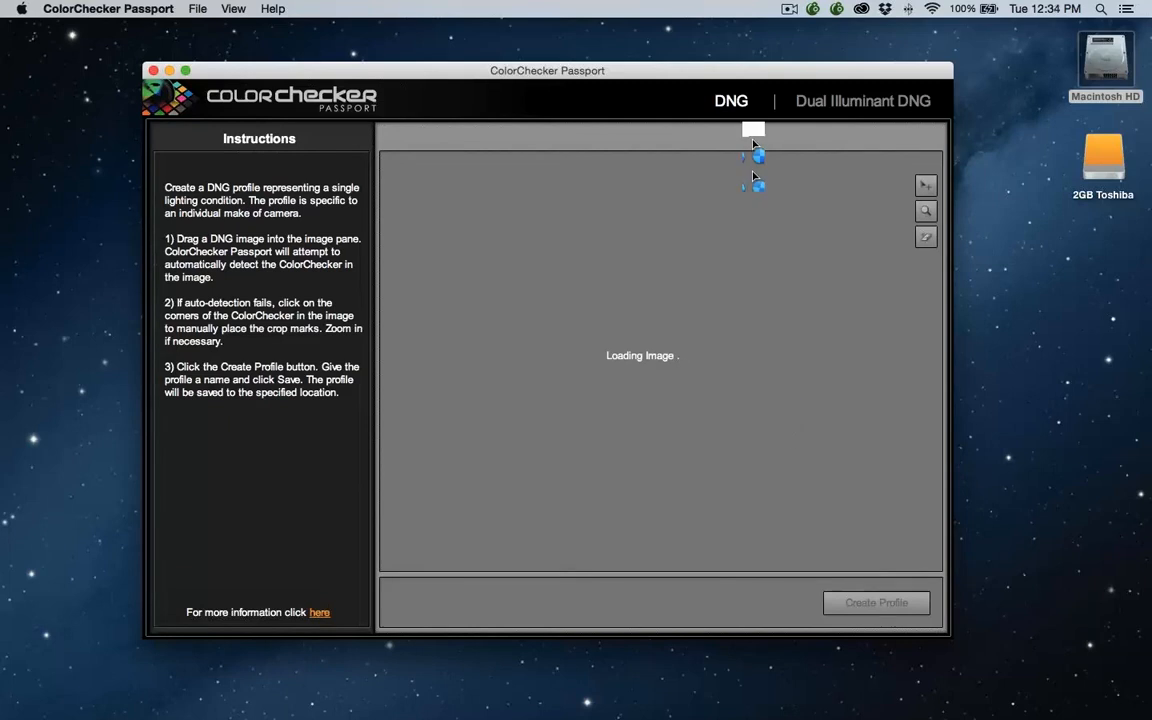
pyautogui.moveTo(743, 121); pyautogui.dragTo(870, 128)
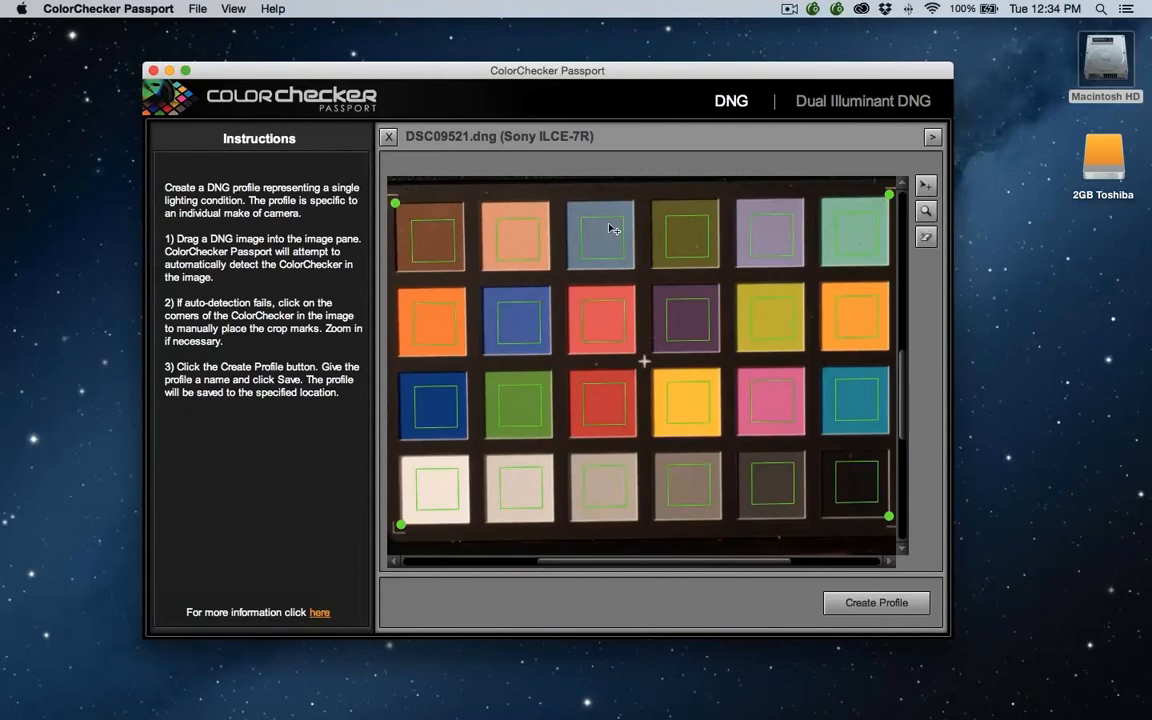
# Inspect the detected chart patches and nudge the crop mark beside the black patch onto the chart's corner
pyautogui.click(925, 212)
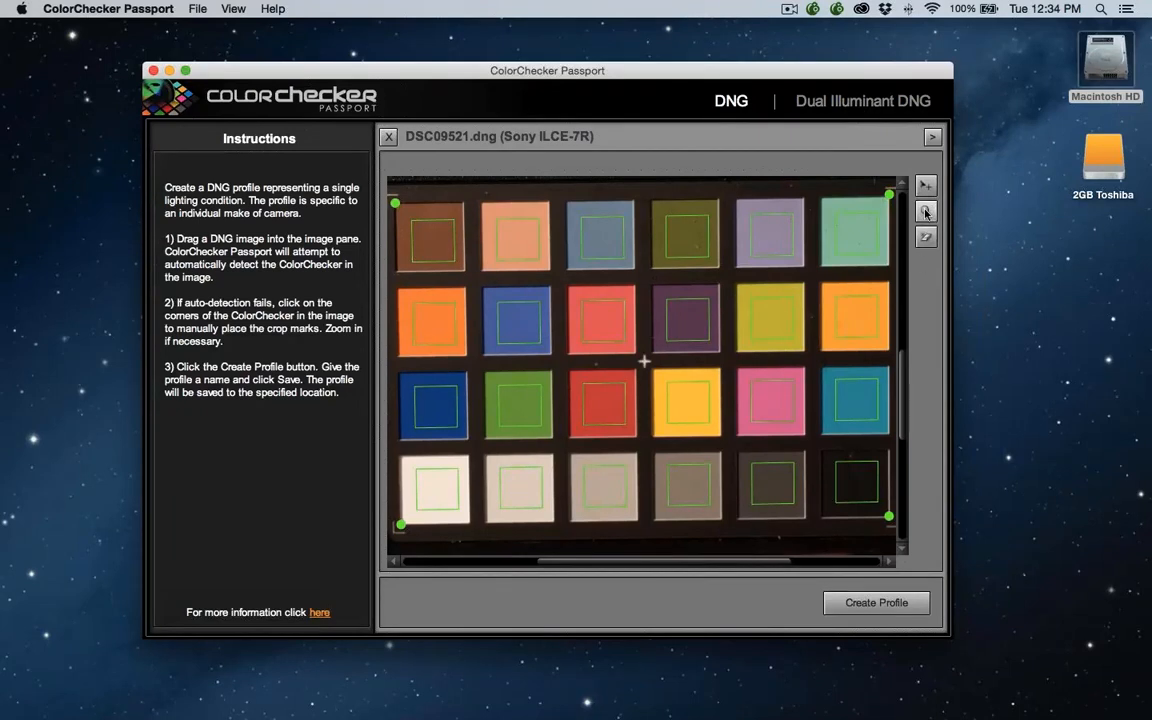
pyautogui.click(610, 305)
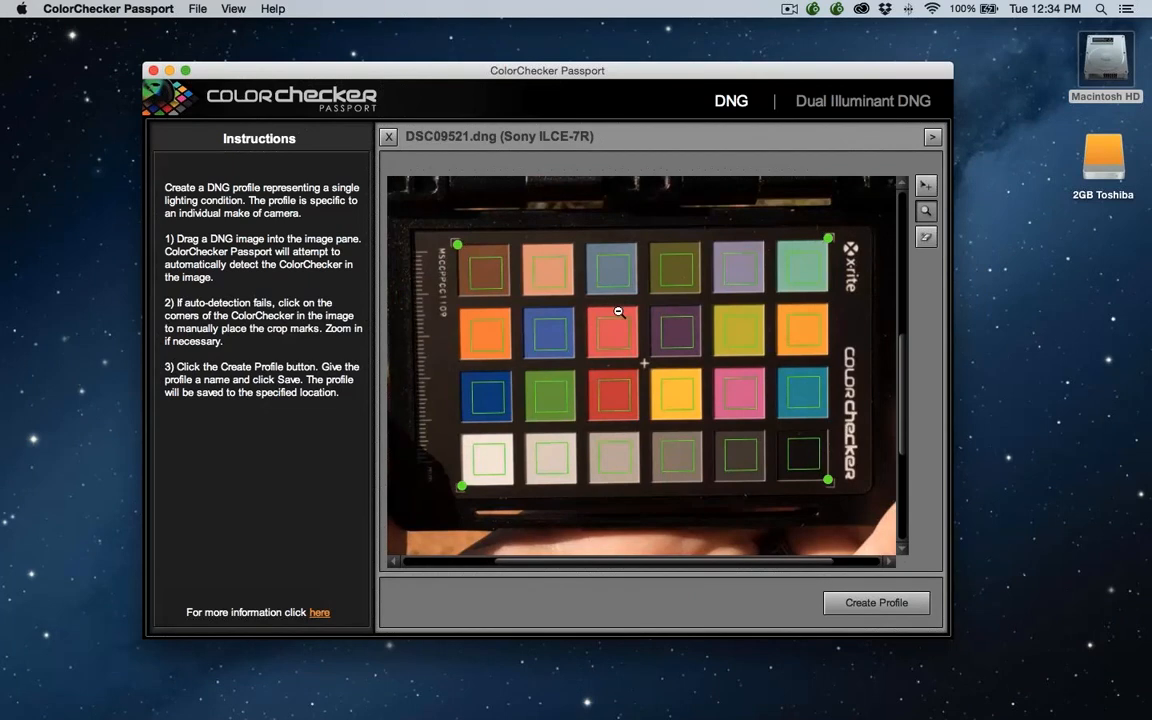
pyautogui.click(618, 312)
pyautogui.click(667, 350)
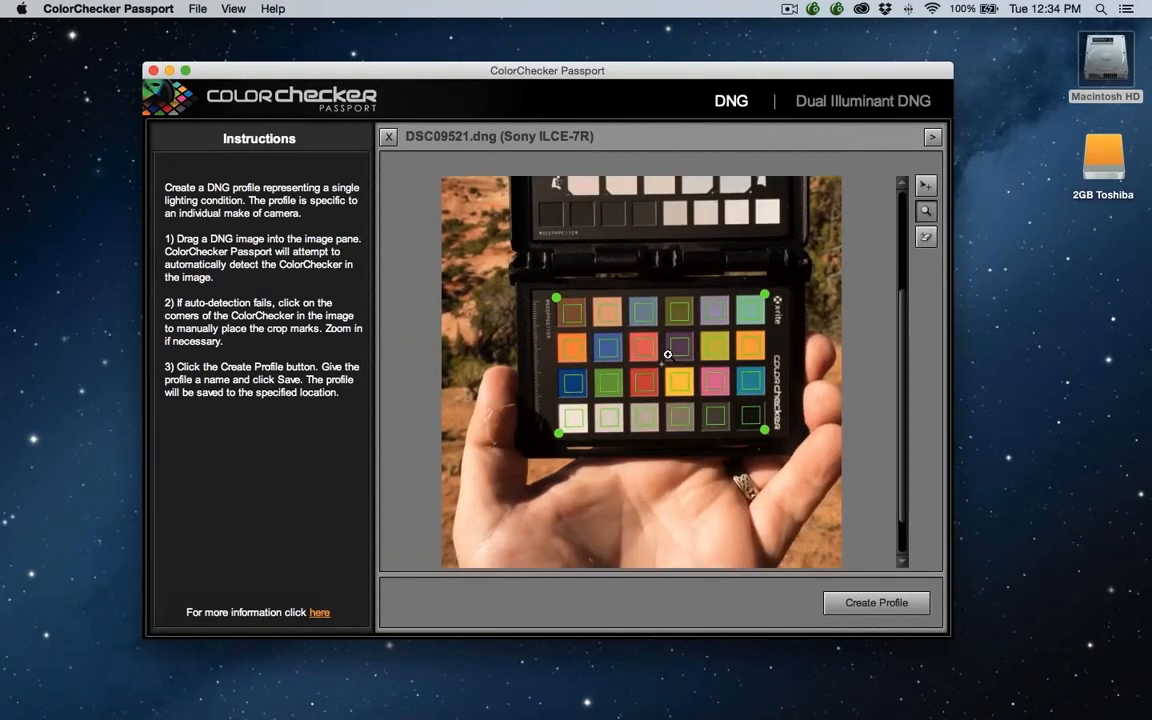
pyautogui.click(667, 354)
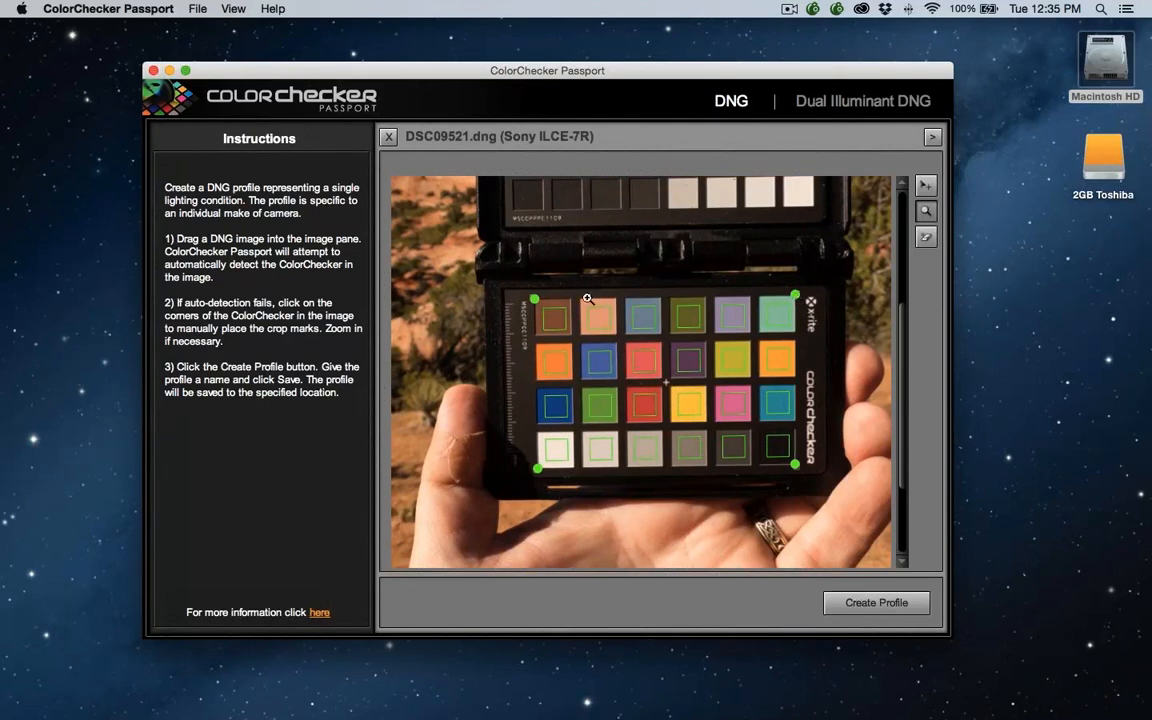
pyautogui.click(794, 463)
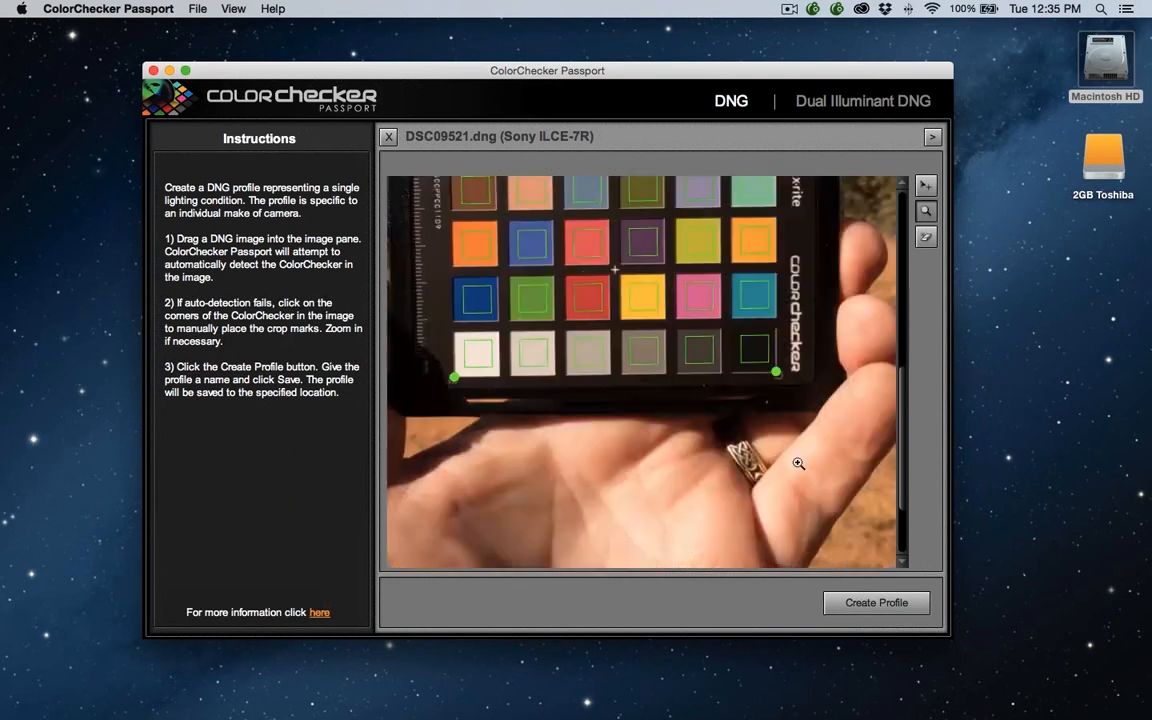
pyautogui.click(928, 183)
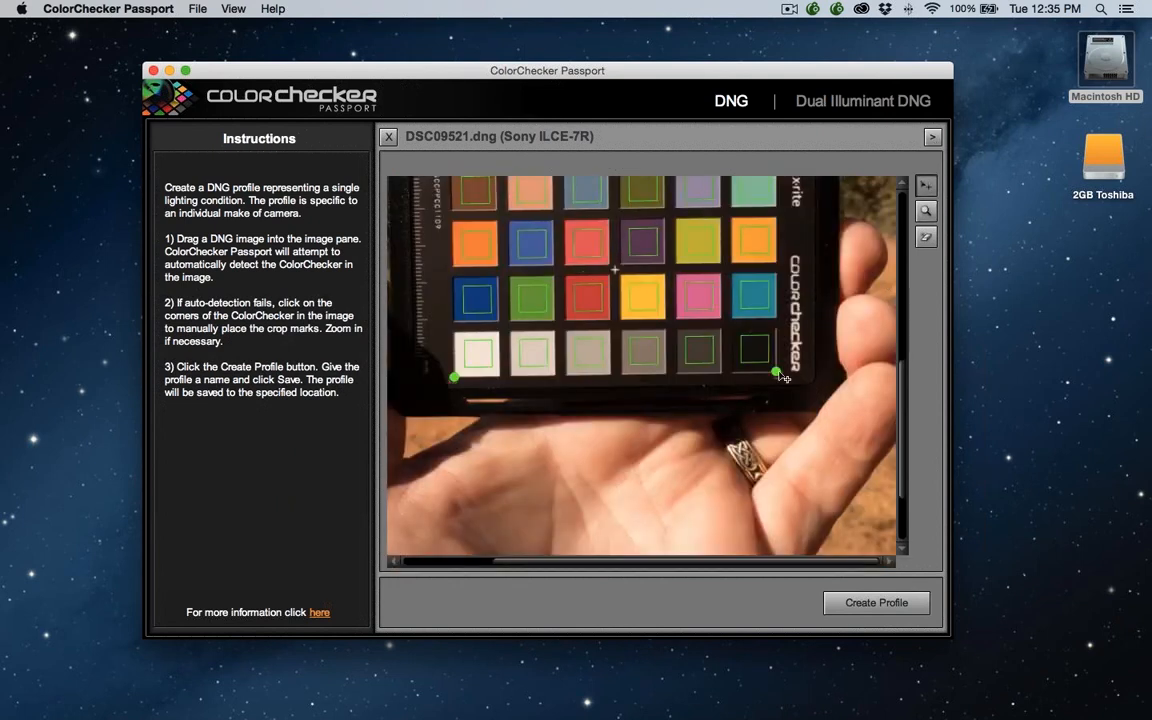
pyautogui.moveTo(777, 371)
pyautogui.mouseDown()
pyautogui.moveTo(798, 360)
pyautogui.moveTo(772, 363)
pyautogui.moveTo(777, 376)
pyautogui.mouseUp()
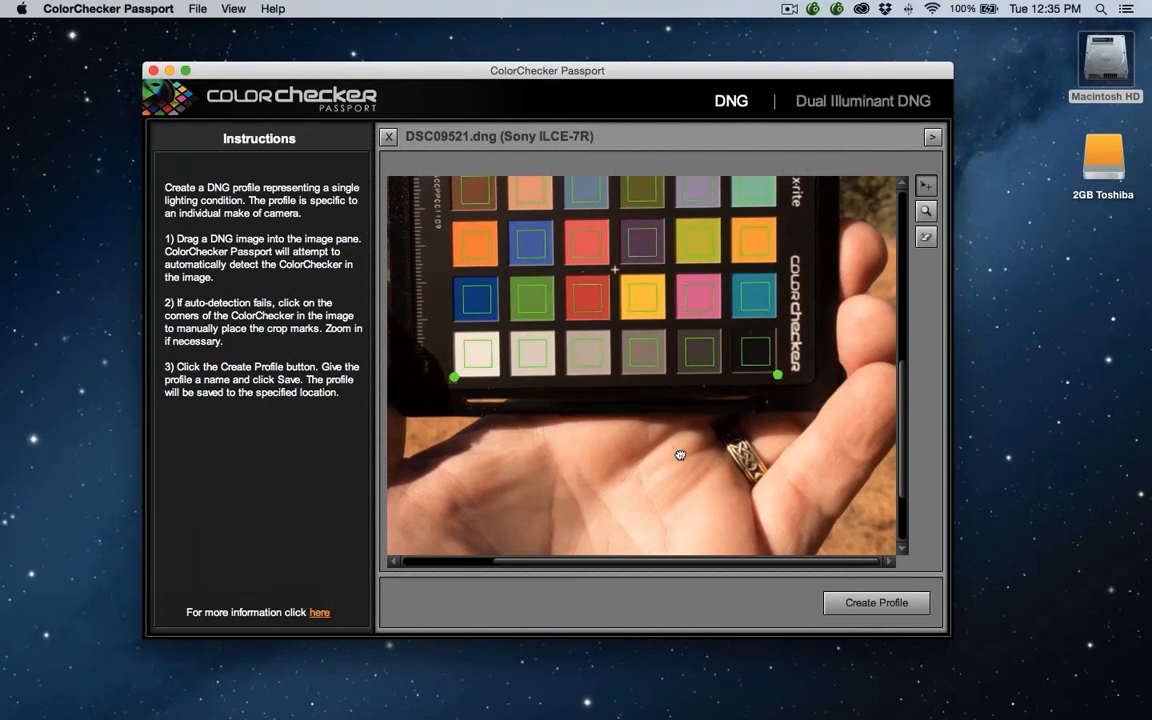
pyautogui.moveTo(680, 454); pyautogui.dragTo(709, 553)
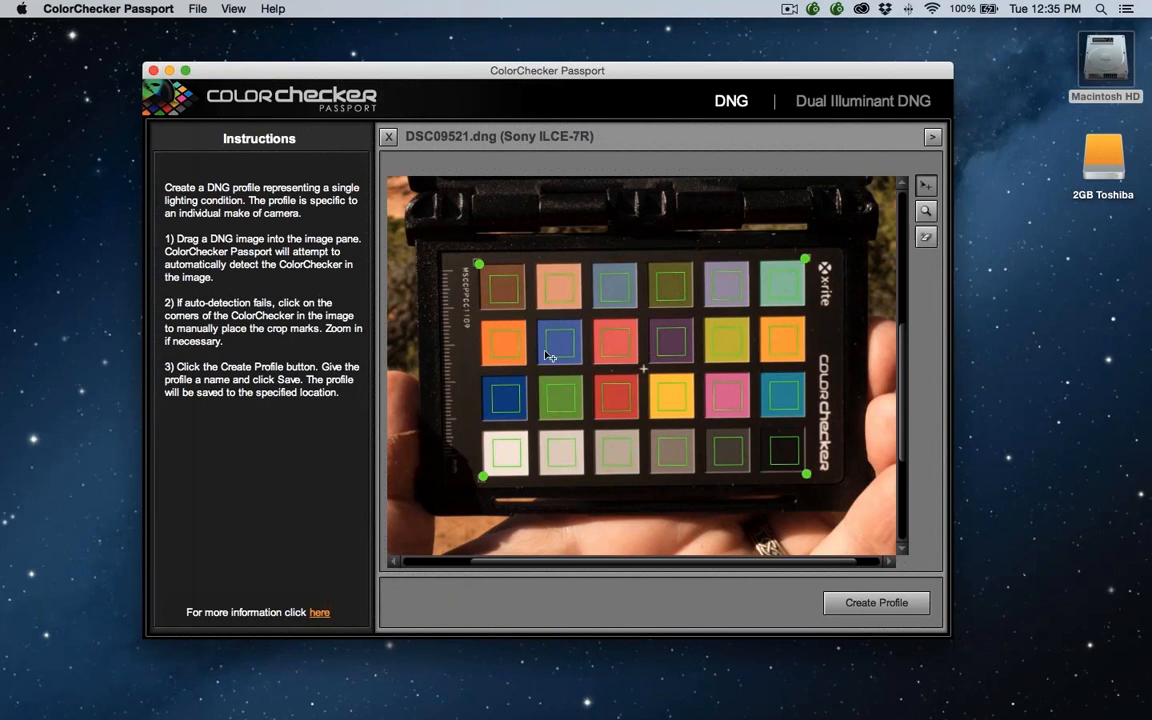
# Create the DNG profile as Sony ILCE-7R.dcp in the CameraProfiles folder, acknowledge it, and show the Dual Illuminant DNG instructions
pyautogui.click(876, 603)
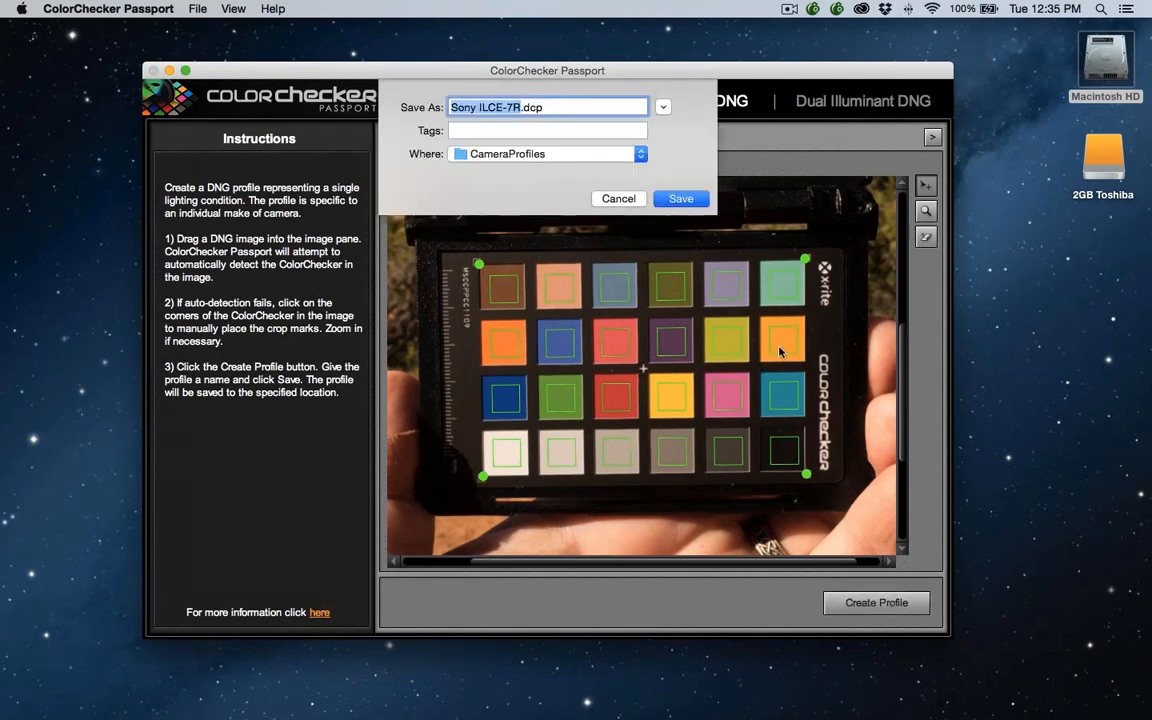
pyautogui.click(562, 155)
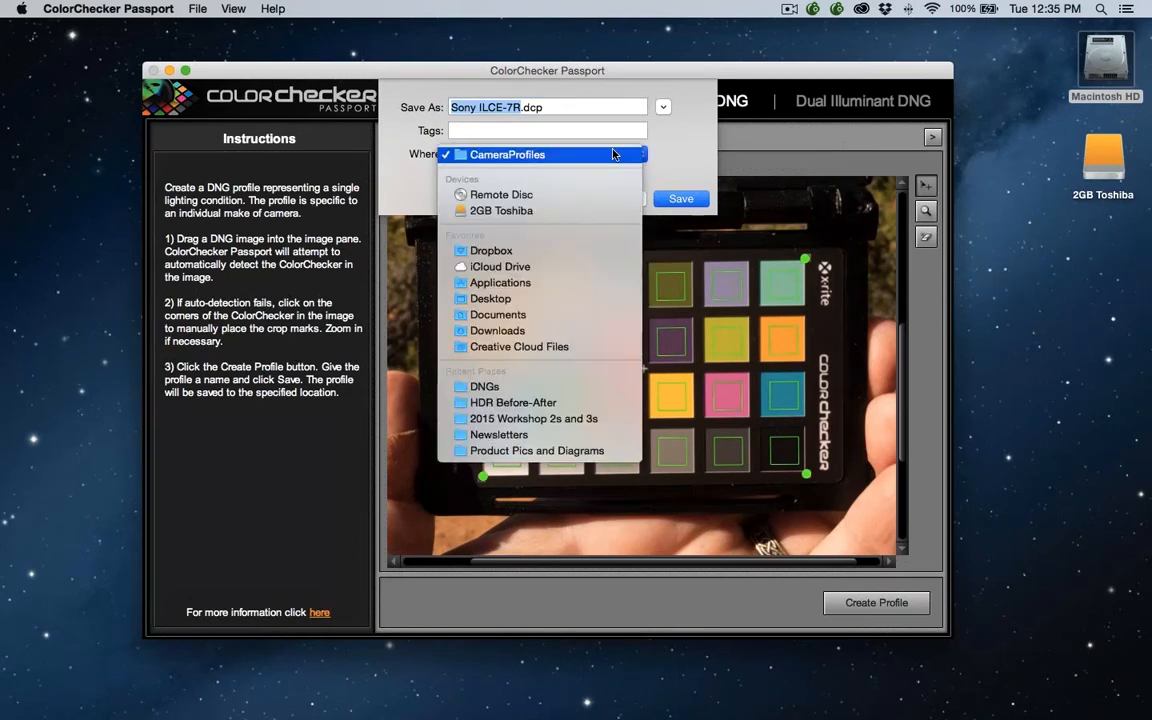
pyautogui.click(613, 155)
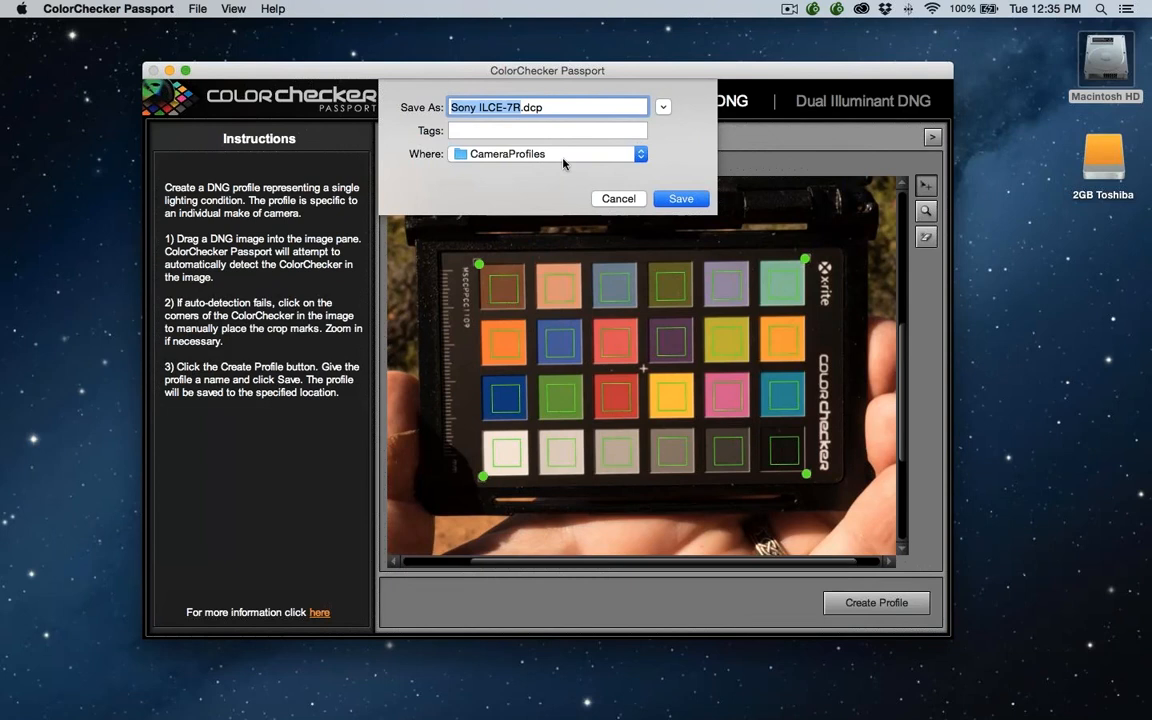
pyautogui.click(681, 199)
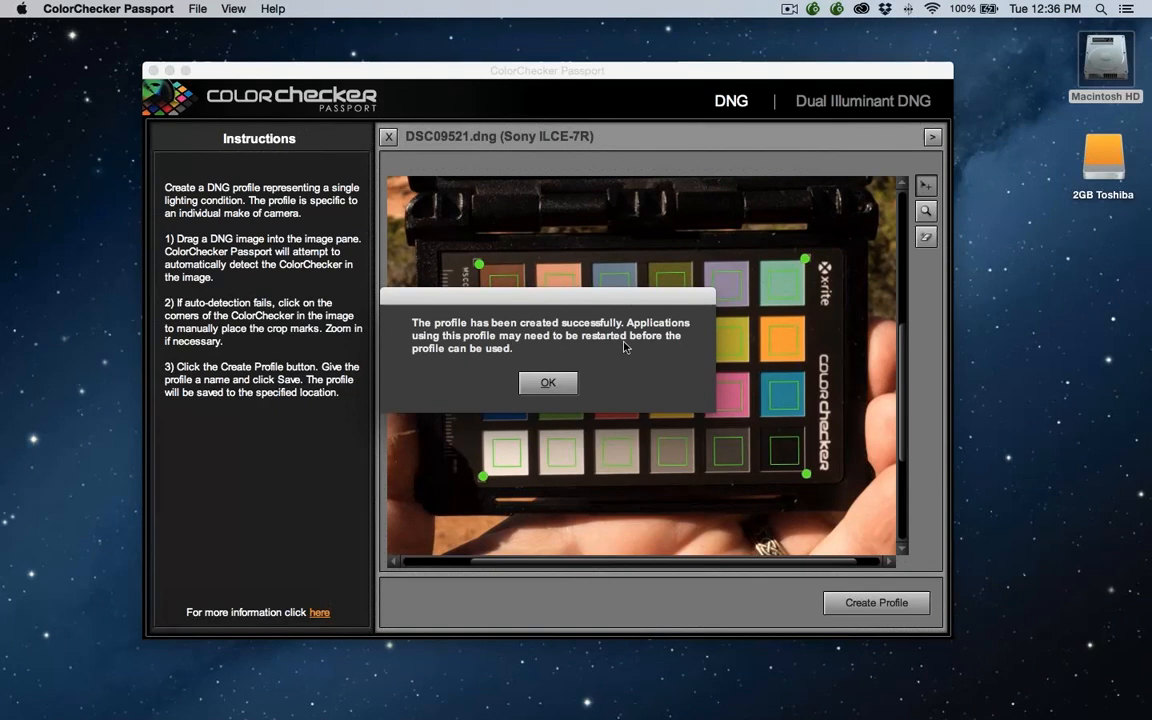
pyautogui.click(548, 384)
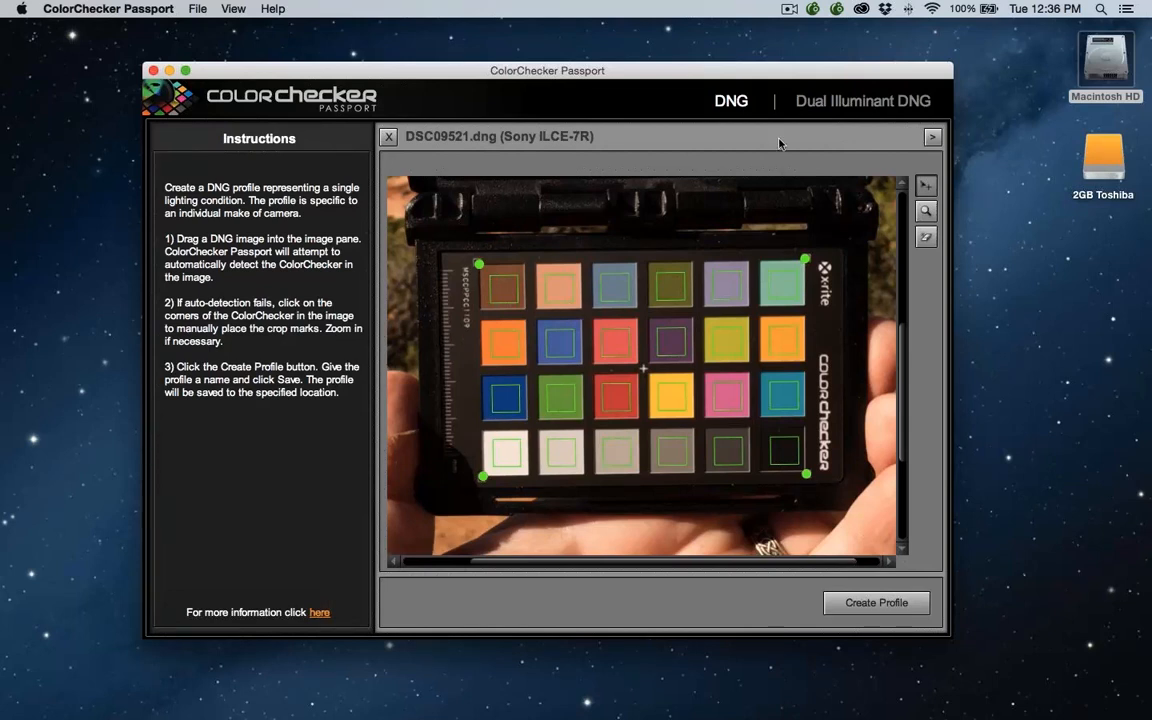
pyautogui.click(838, 104)
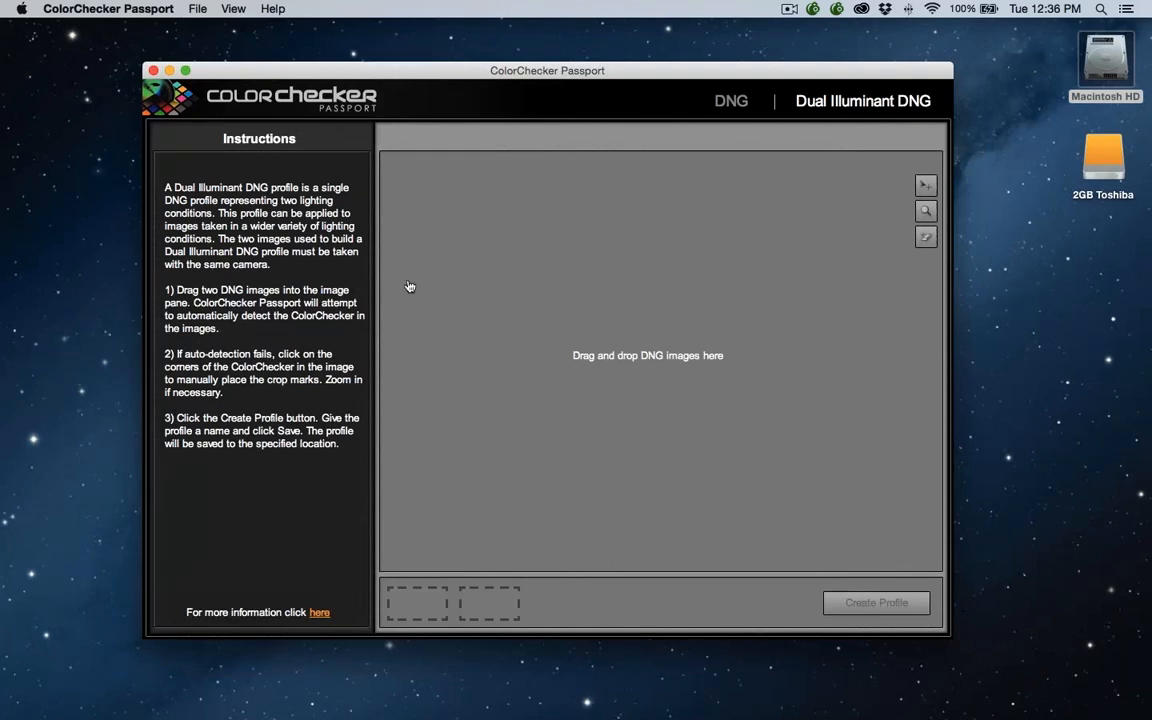
# Switch to Camera Raw in Photoshop and sample the white balance of DSC09521.arw from the chart's white patch
pyautogui.press('super+Tab')
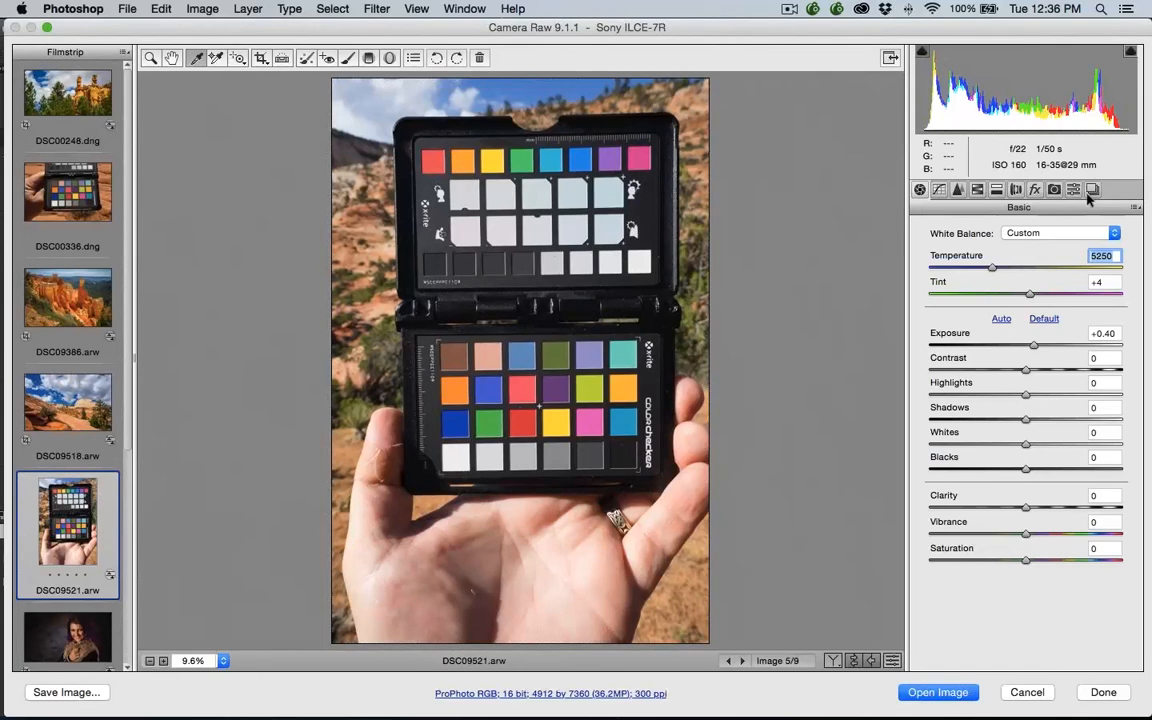
pyautogui.click(1050, 233)
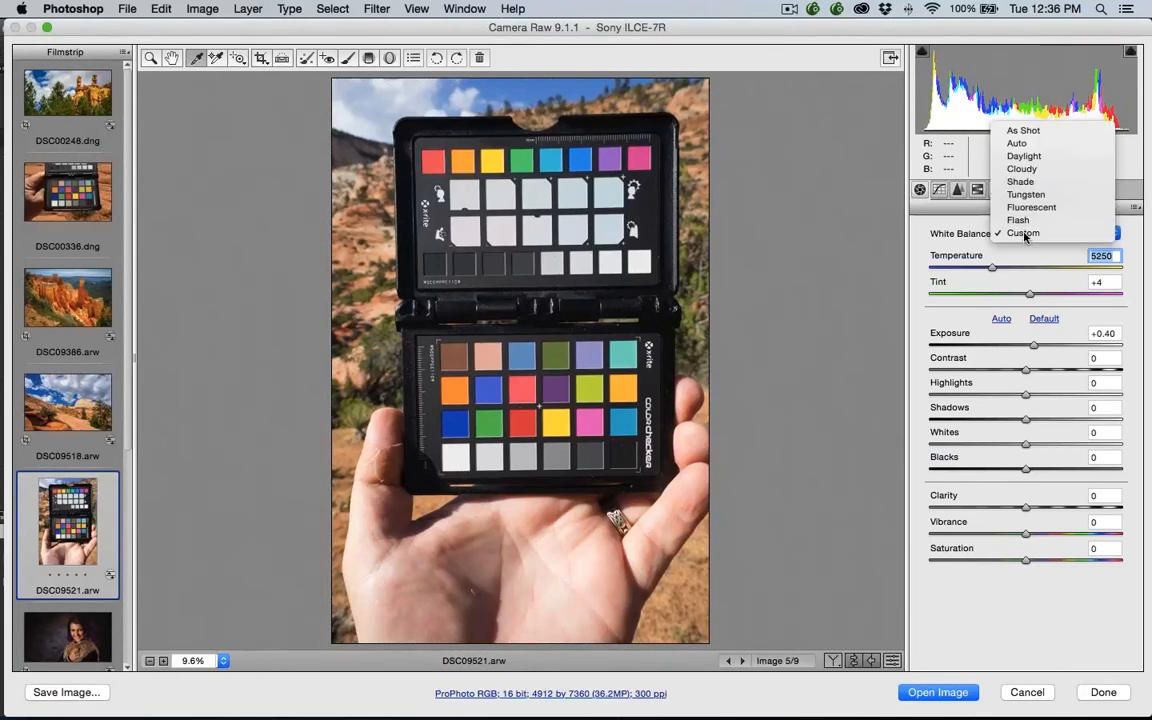
pyautogui.click(1050, 233)
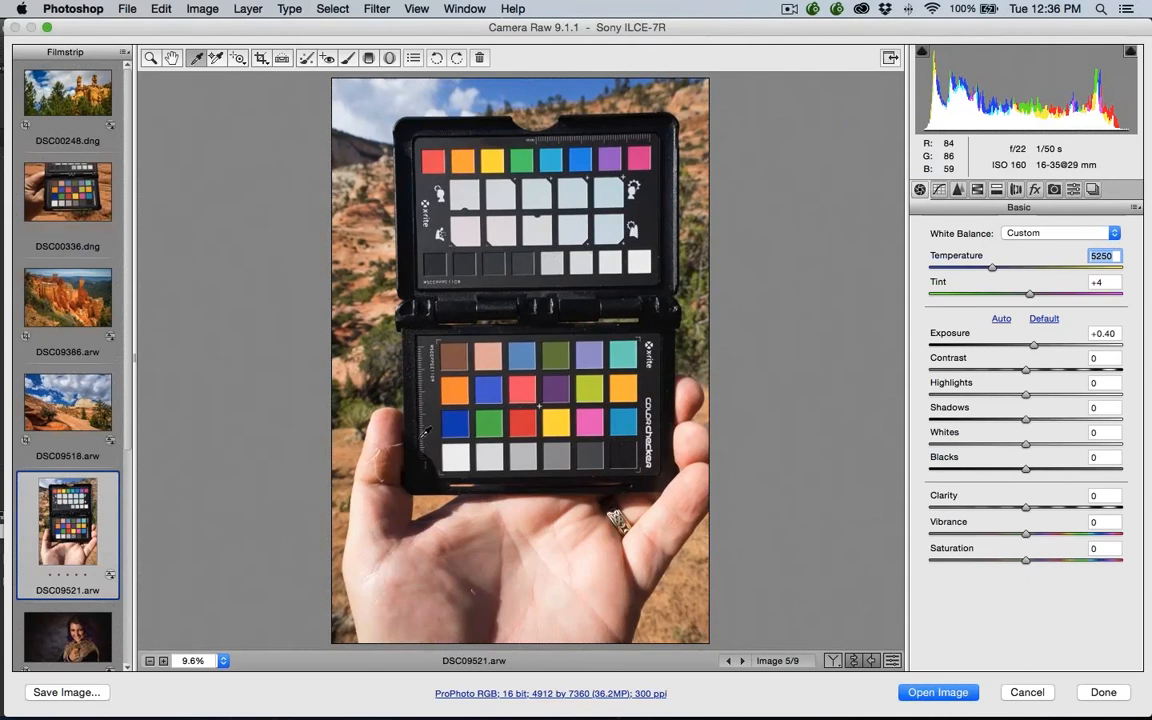
pyautogui.click(461, 463)
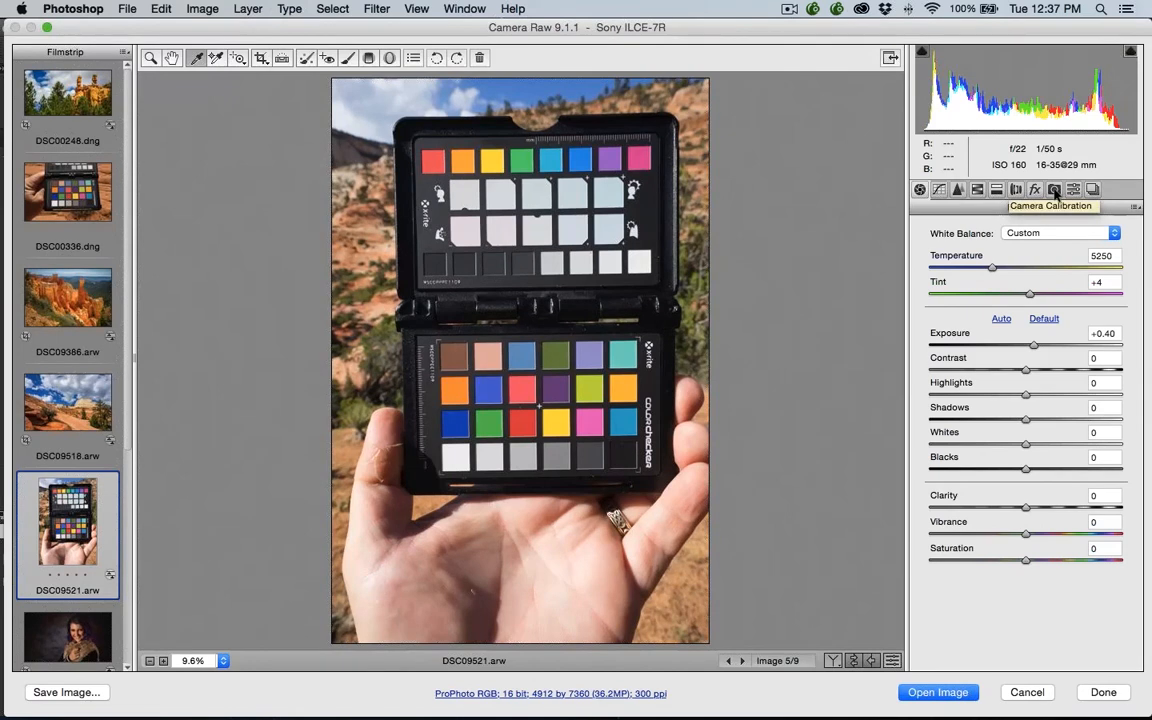
# Set the camera profile of DSC09521.arw to a7r Zion Daylight
pyautogui.click(1054, 190)
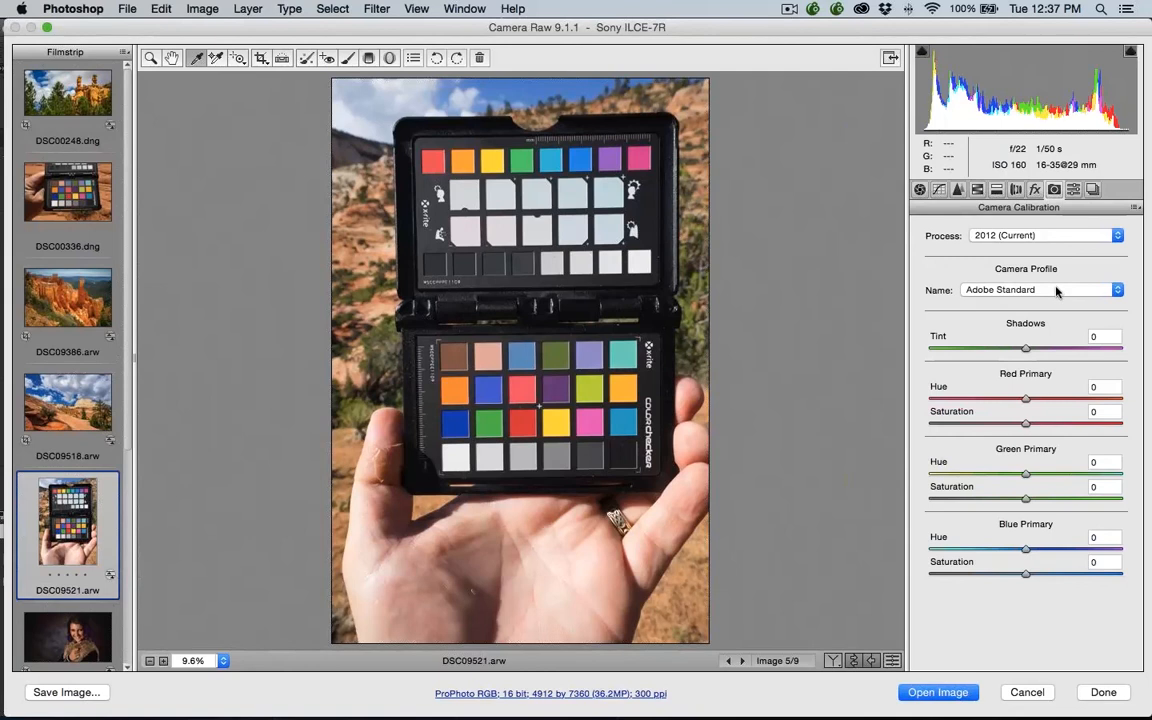
pyautogui.click(1056, 290)
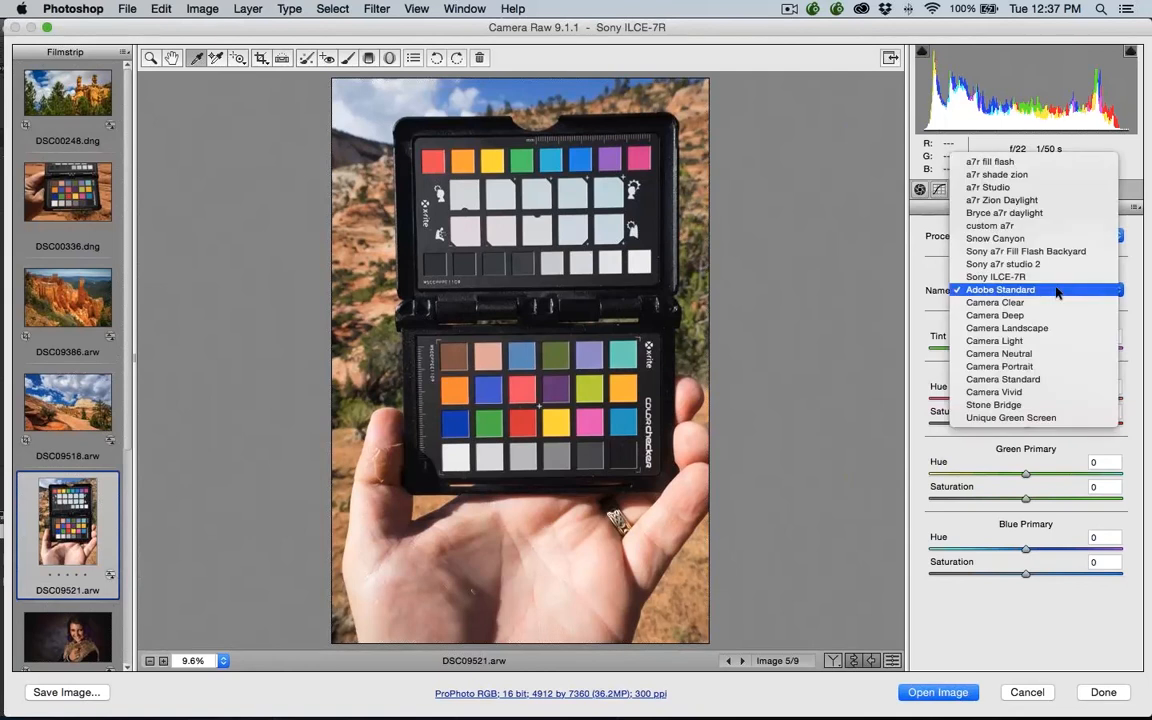
pyautogui.click(1035, 201)
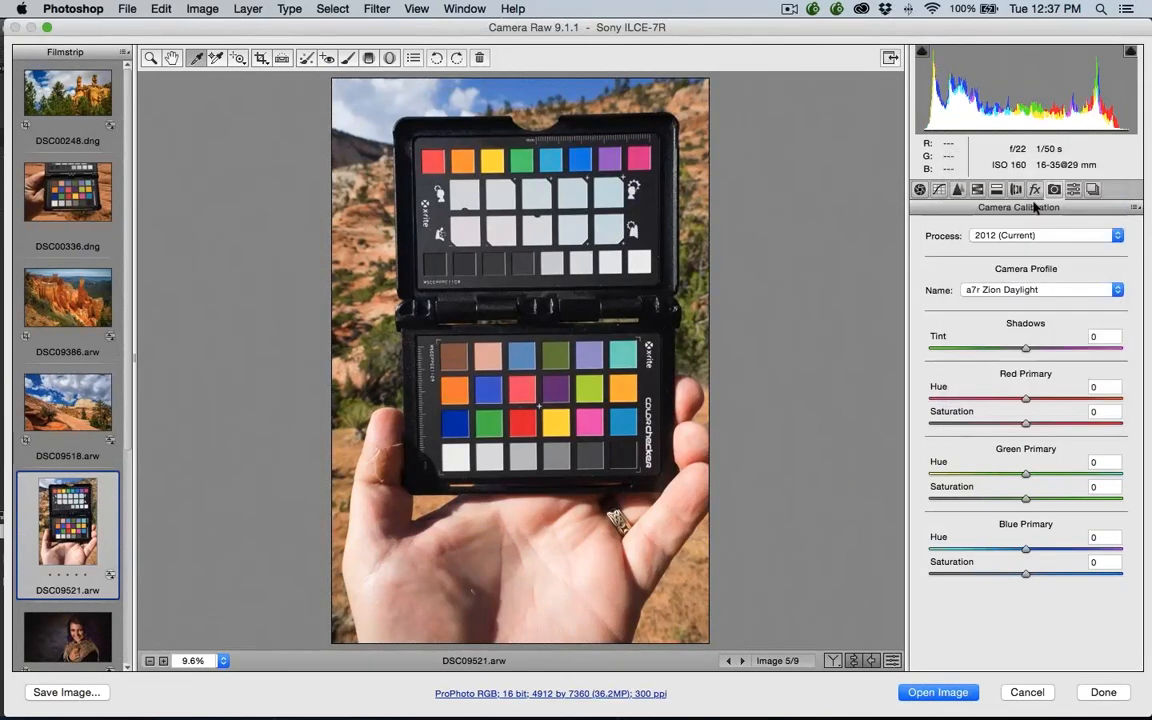
# Compare the Adobe Standard and a7r Zion Daylight profiles on the color patches at 25% magnification, ending on a7r Zion Daylight
pyautogui.click(150, 57)
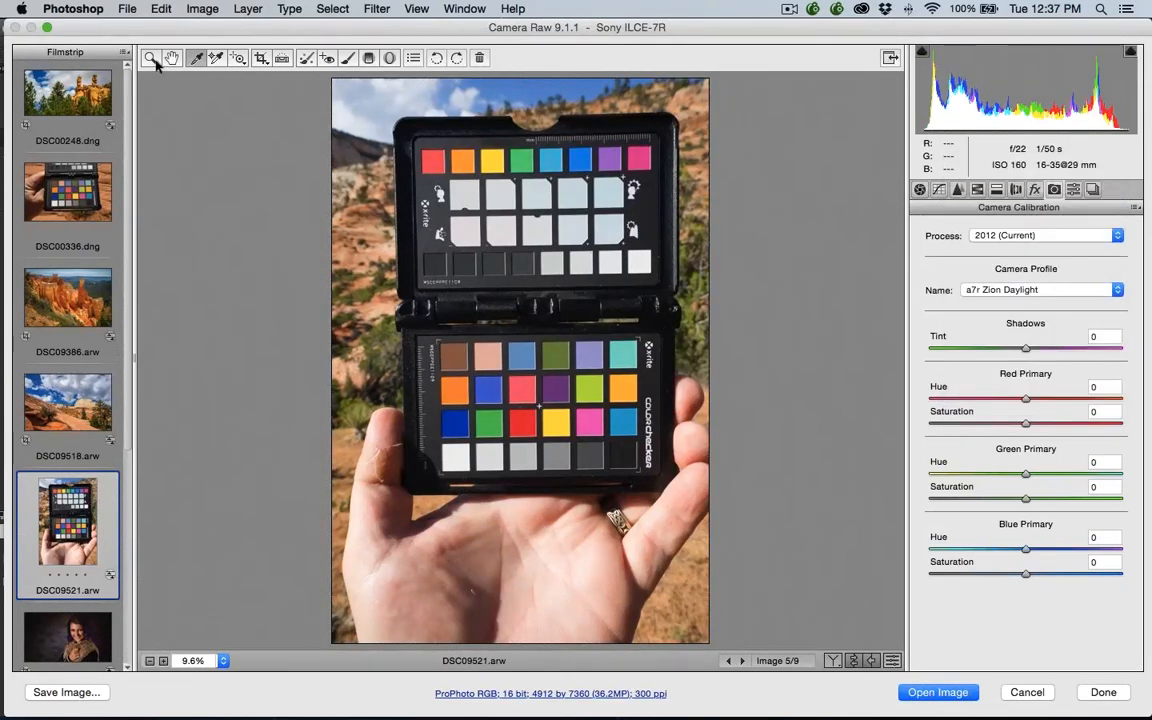
pyautogui.click(536, 405)
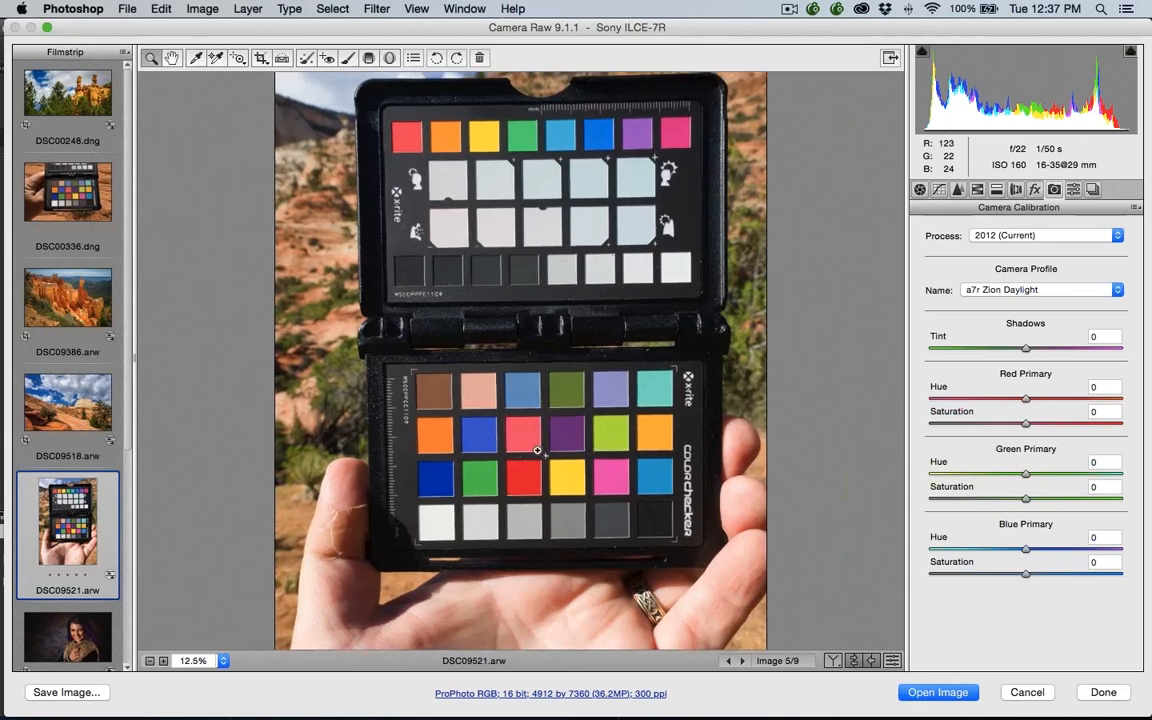
pyautogui.click(539, 424)
pyautogui.press('space')
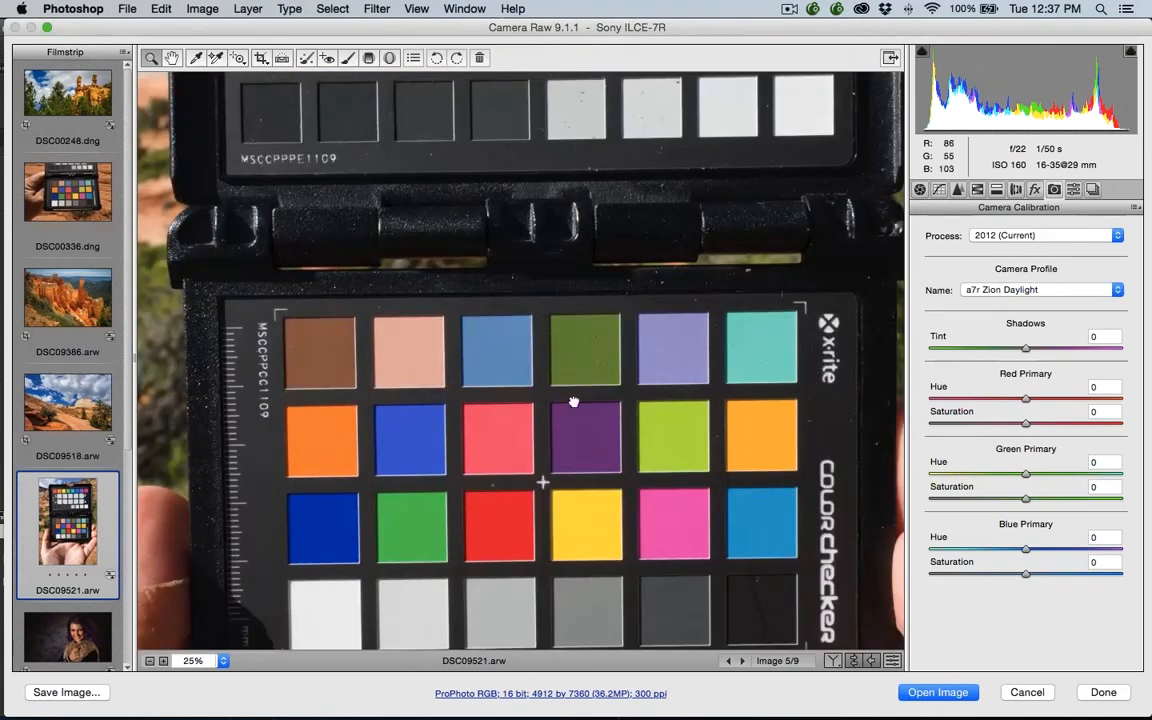
pyautogui.moveTo(573, 402); pyautogui.dragTo(561, 284)
pyautogui.click(1043, 289)
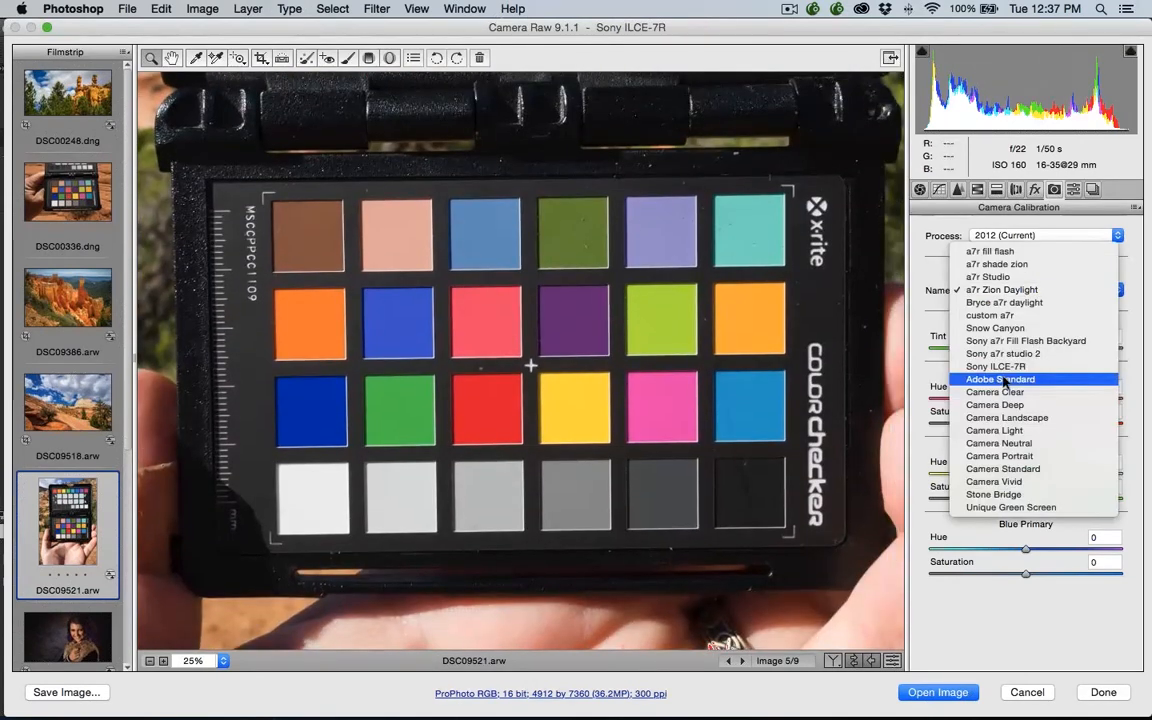
pyautogui.click(1004, 380)
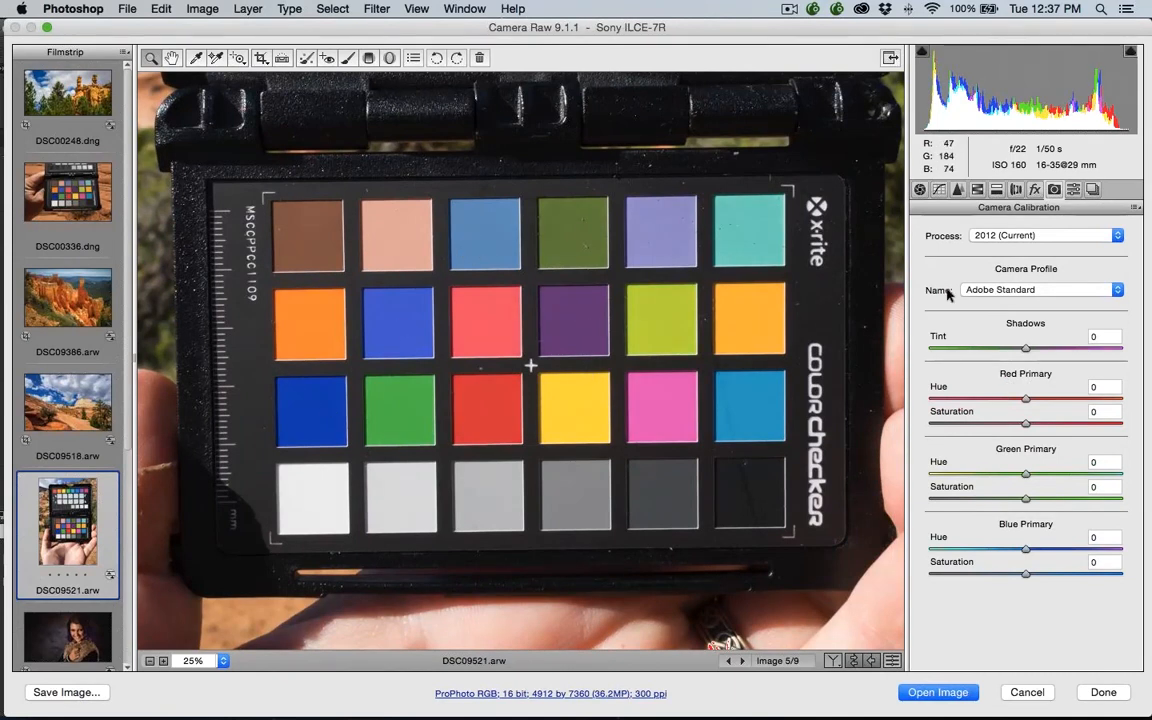
pyautogui.click(990, 290)
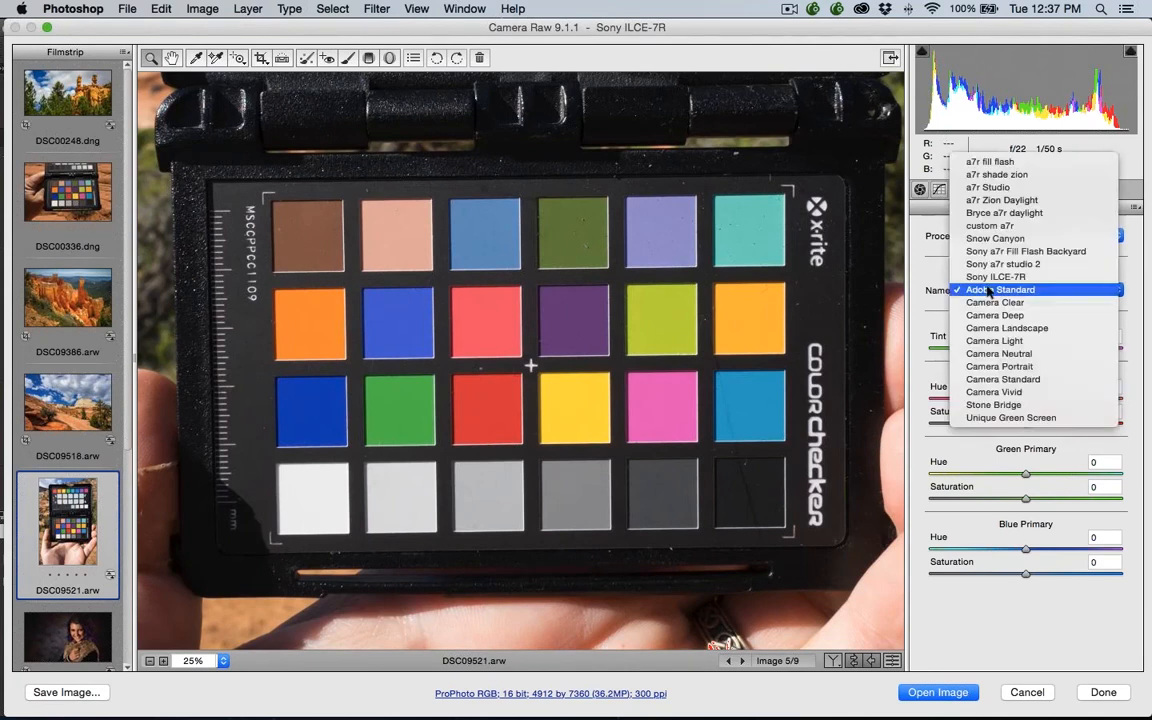
pyautogui.click(977, 201)
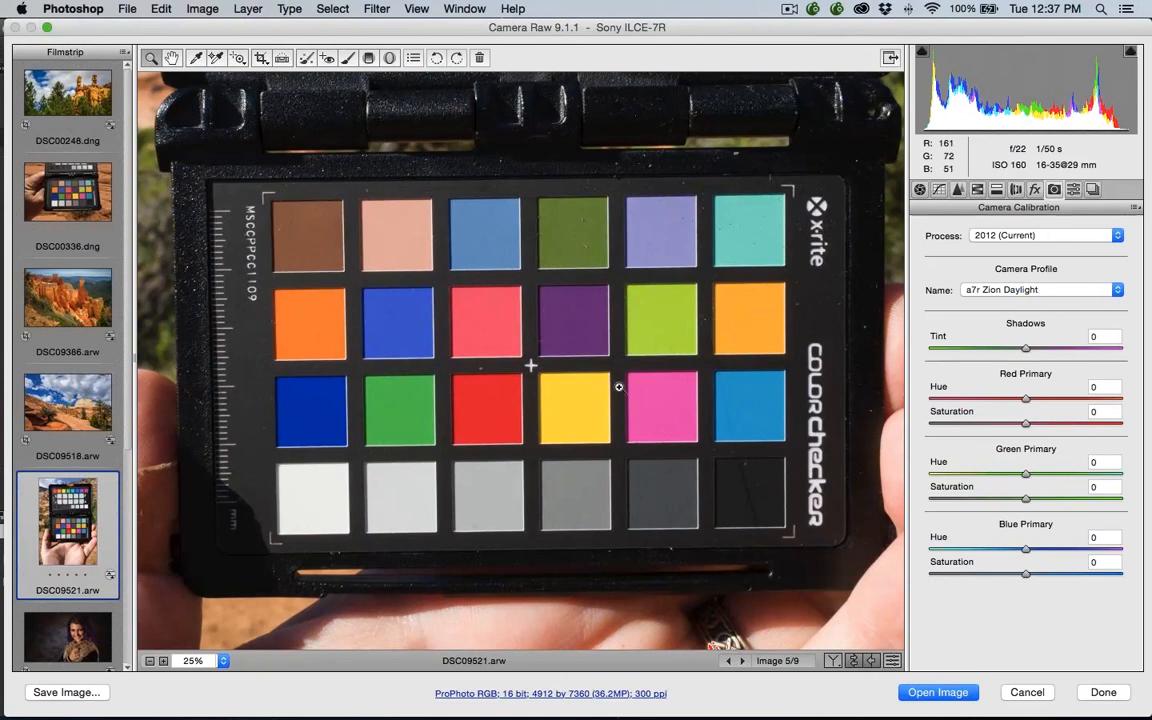
pyautogui.click(1045, 290)
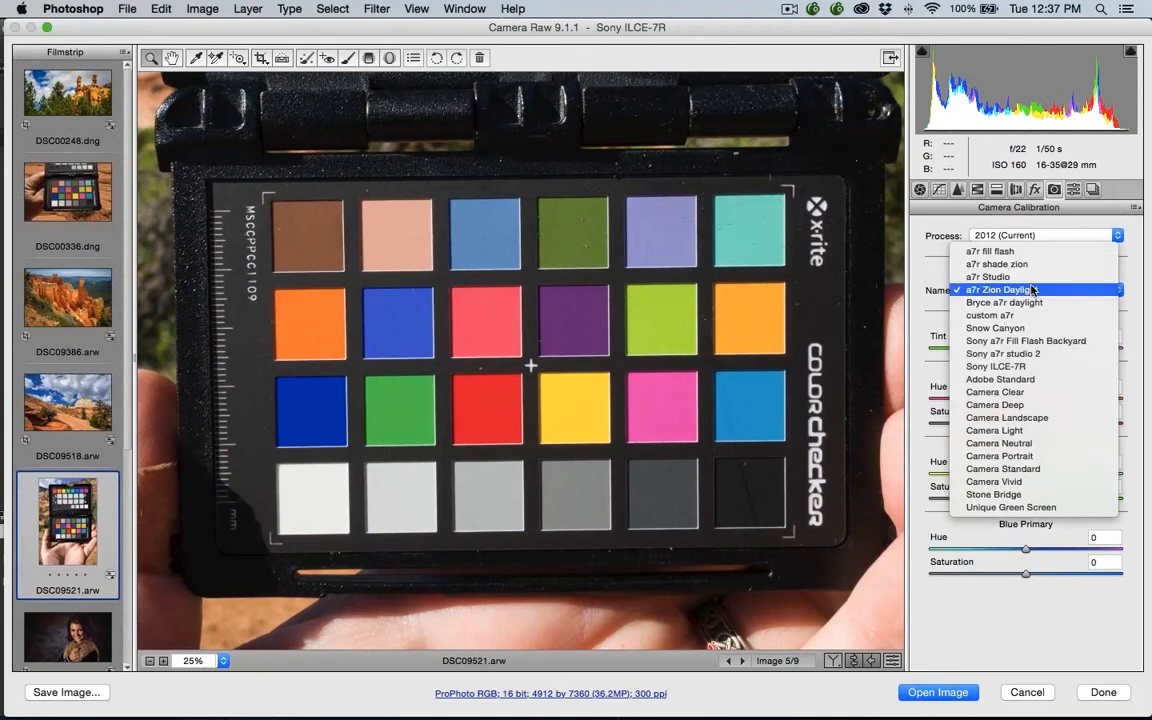
pyautogui.click(1049, 381)
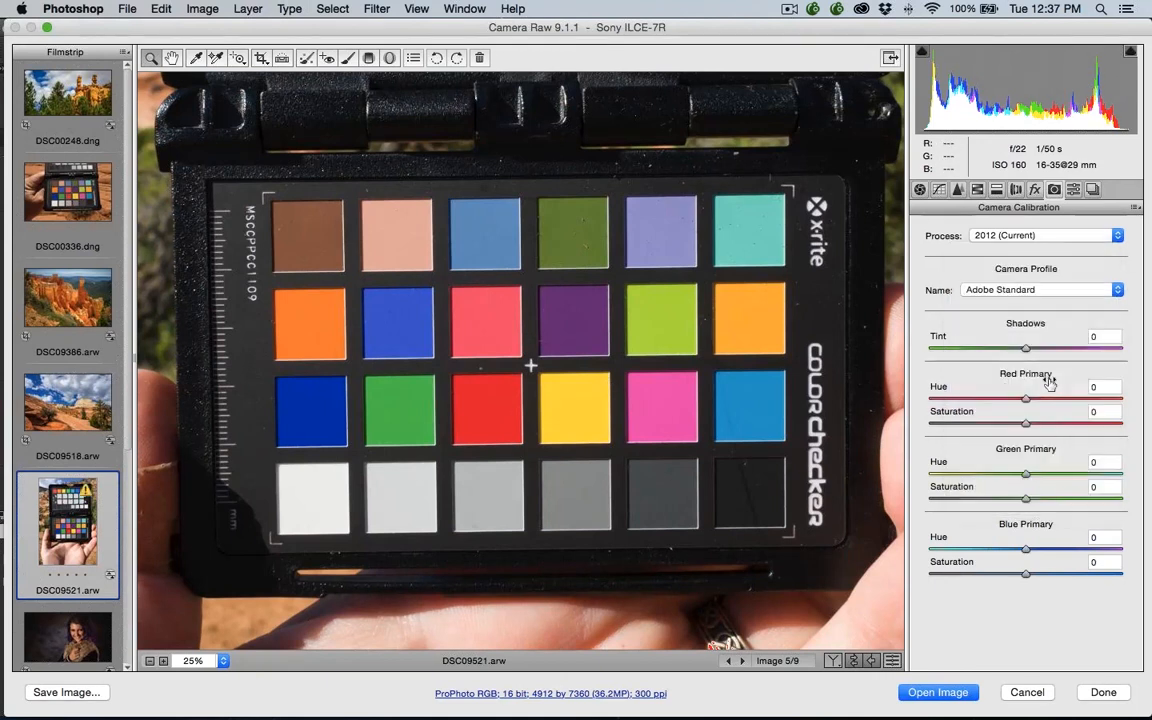
pyautogui.click(1030, 290)
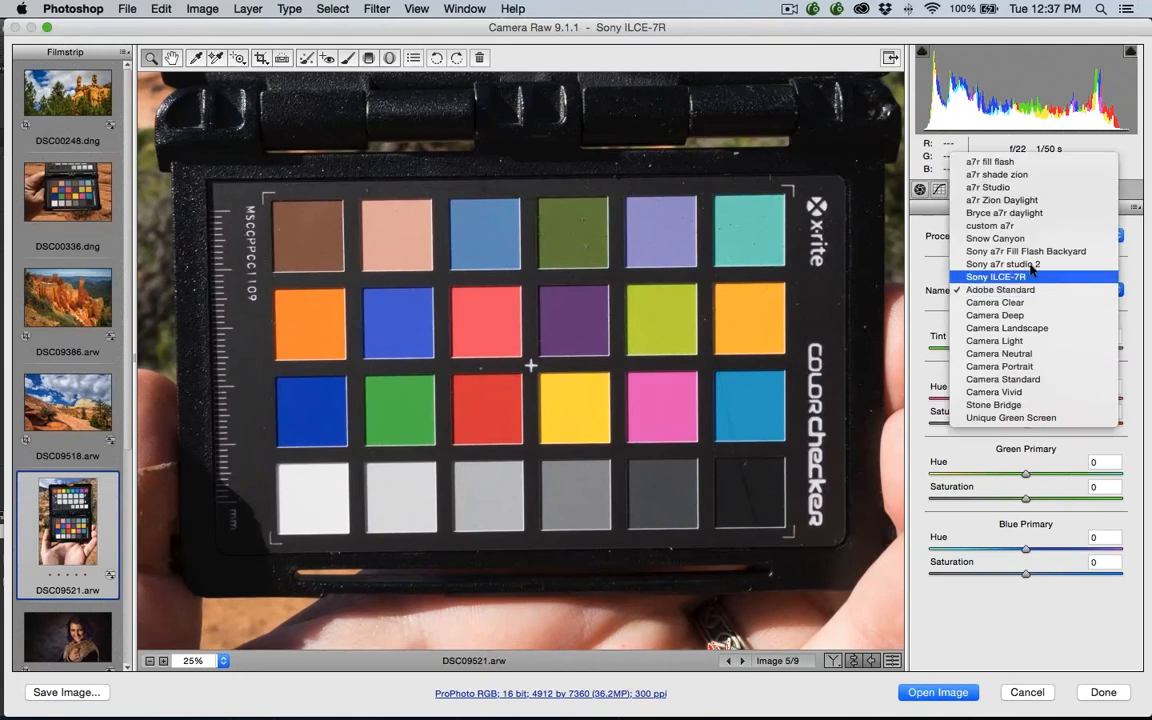
pyautogui.click(1033, 200)
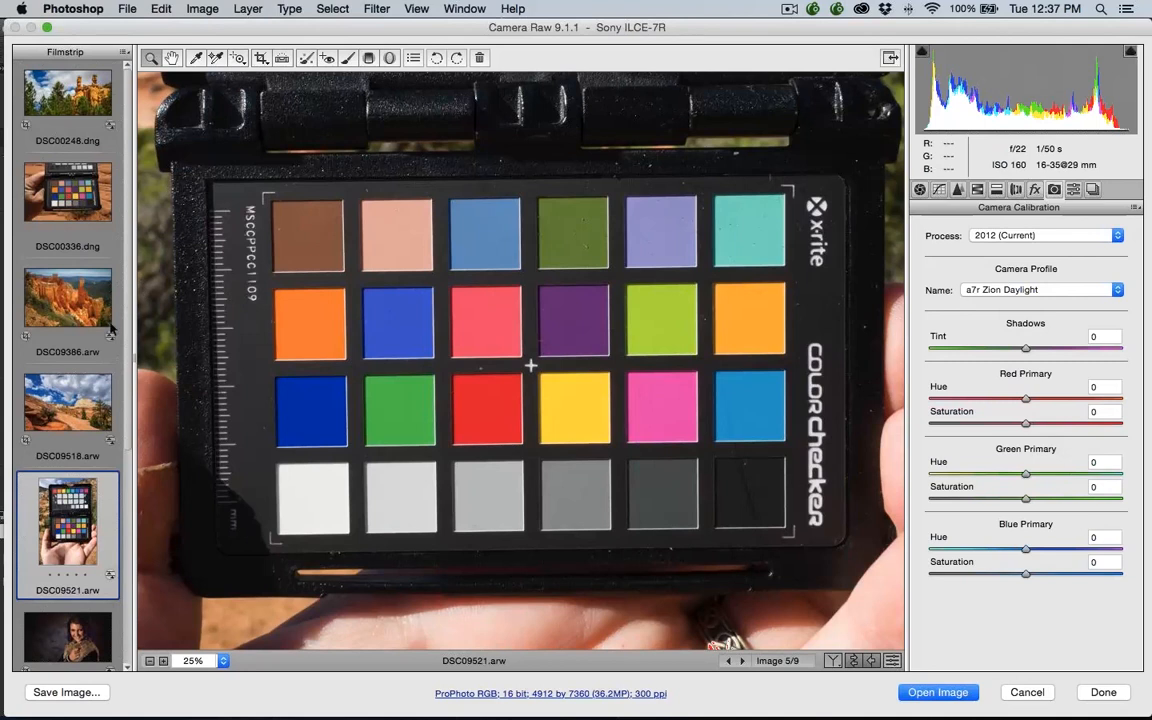
# Select the photos DSC09386.arw through DSC09521.arw together and finish the Camera Raw session, keeping its settings
pyautogui.scroll(-10, 100, 305)
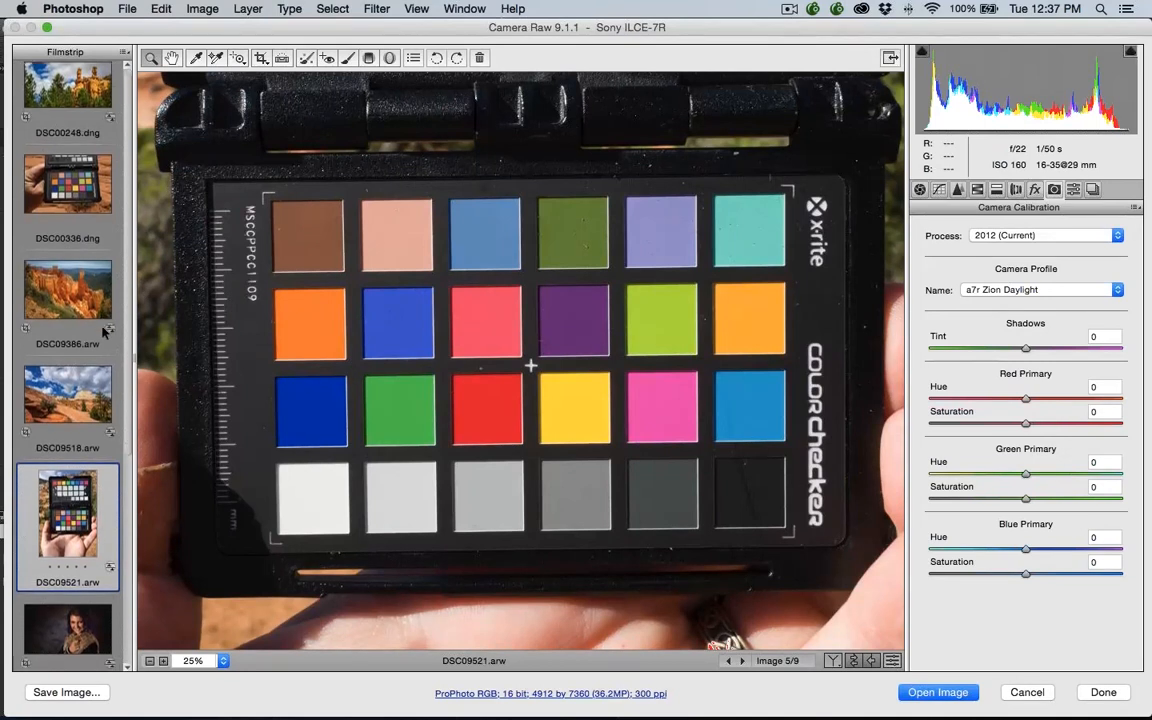
pyautogui.scroll(3, 96, 298)
pyautogui.scroll(5, 96, 298)
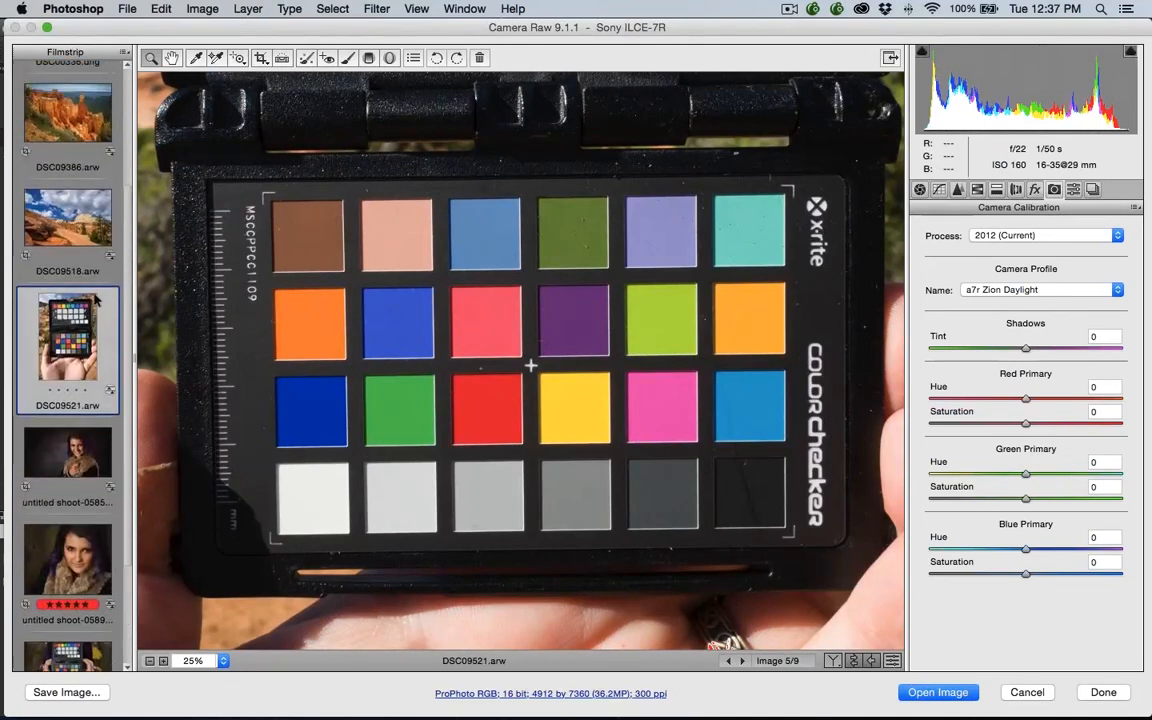
pyautogui.scroll(3, 96, 298)
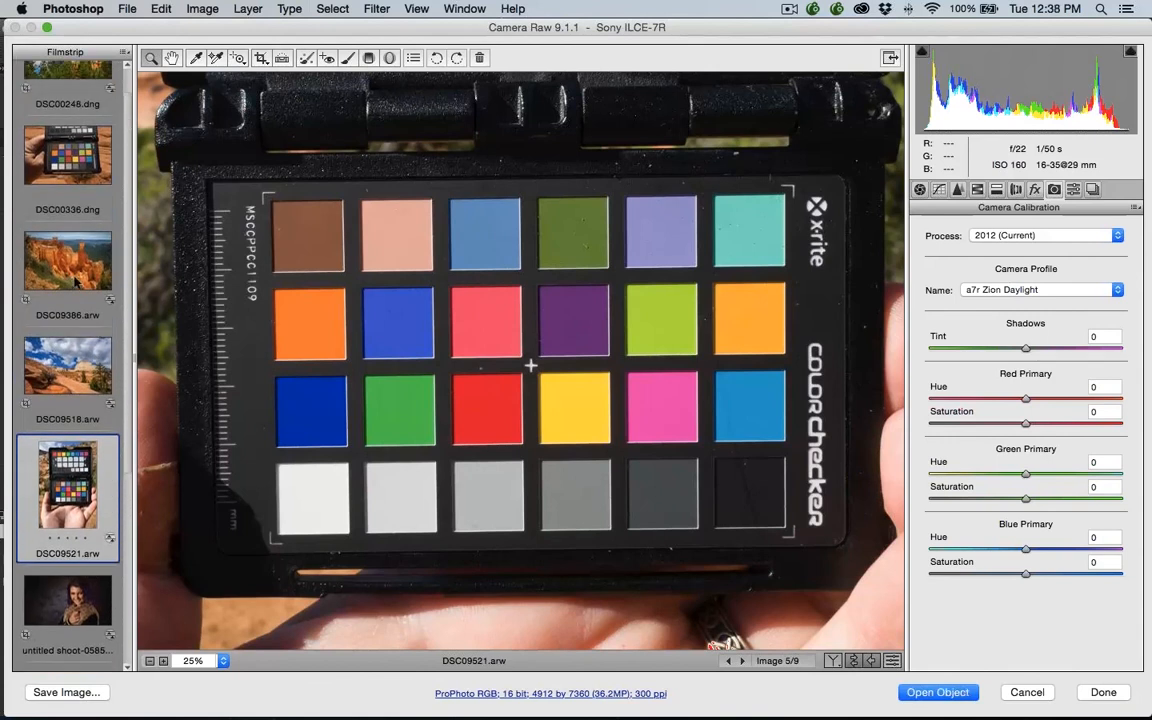
pyautogui.keyDown('shift'); pyautogui.click(77, 283); pyautogui.keyUp('shift')
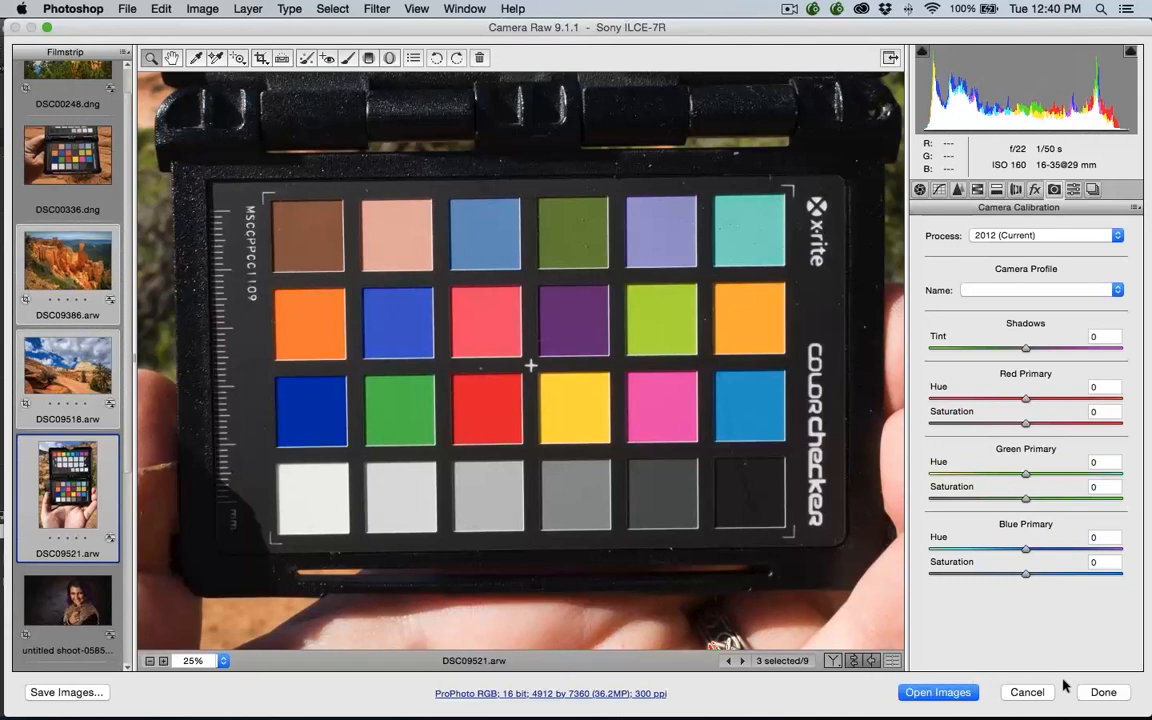
pyautogui.click(1103, 692)
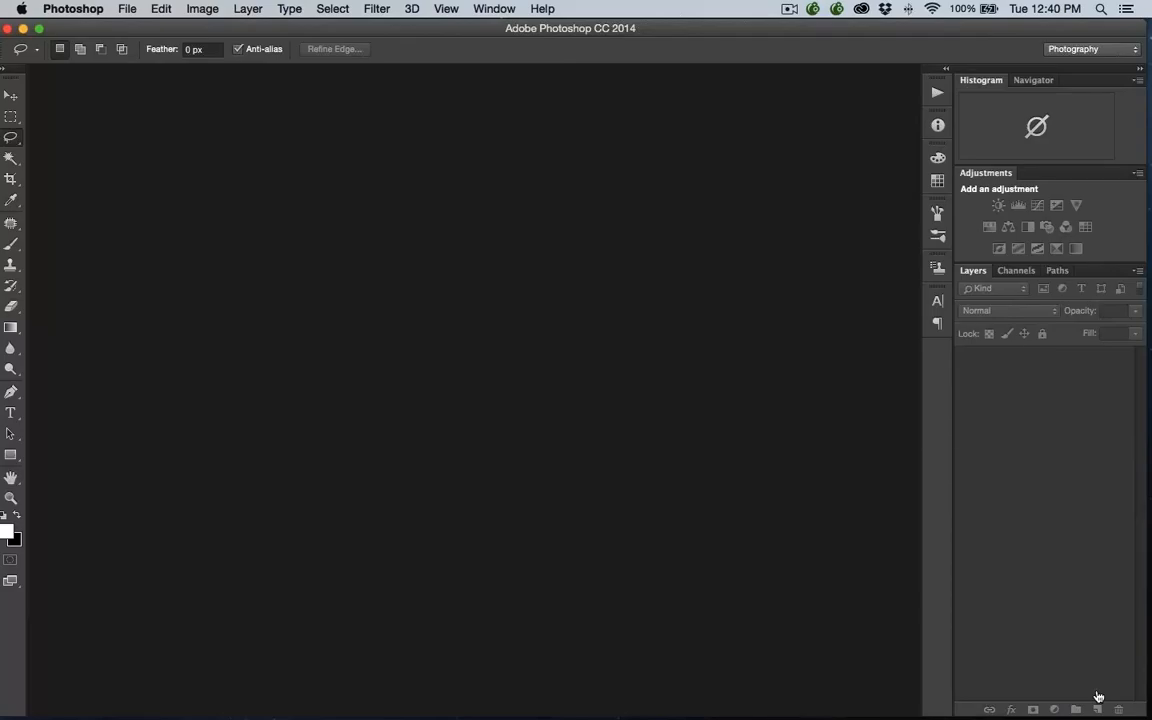
# Switch to Lightroom and display the five-star studio portrait of the purple-haired woman from the Passport Images collection
pyautogui.press('super+Tab')
pyautogui.press('super+Tab')
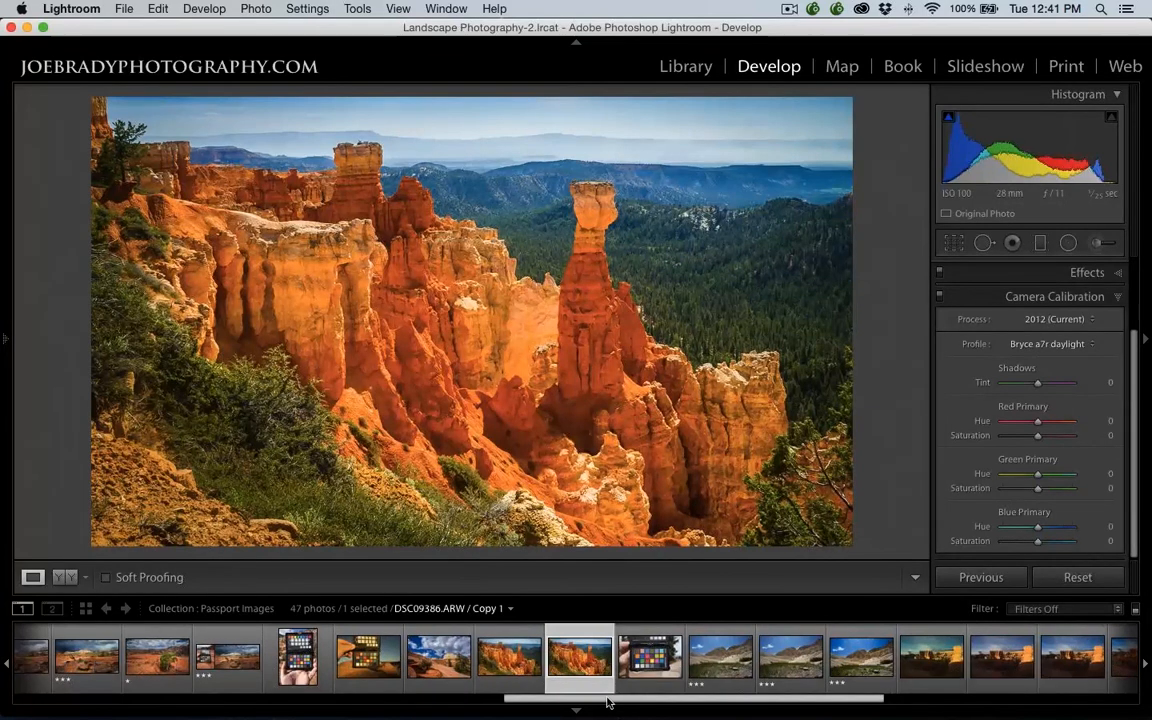
pyautogui.moveTo(609, 700); pyautogui.dragTo(370, 705)
pyautogui.click(358, 655)
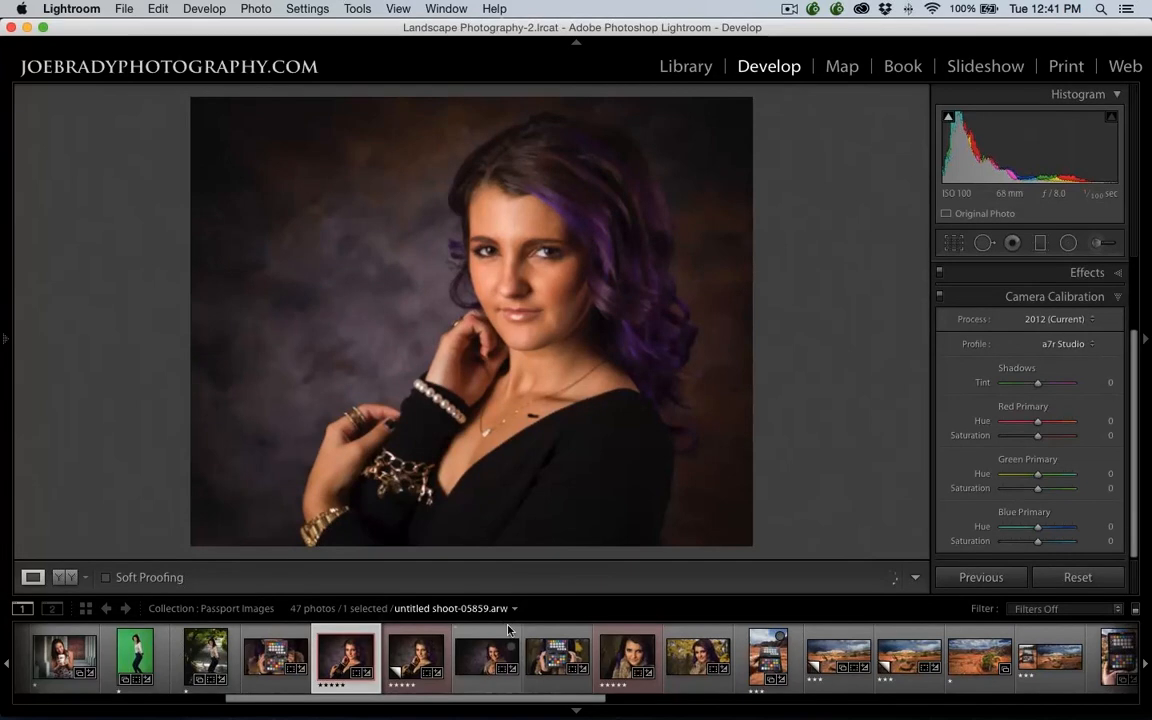
pyautogui.press('super+apostrophe')
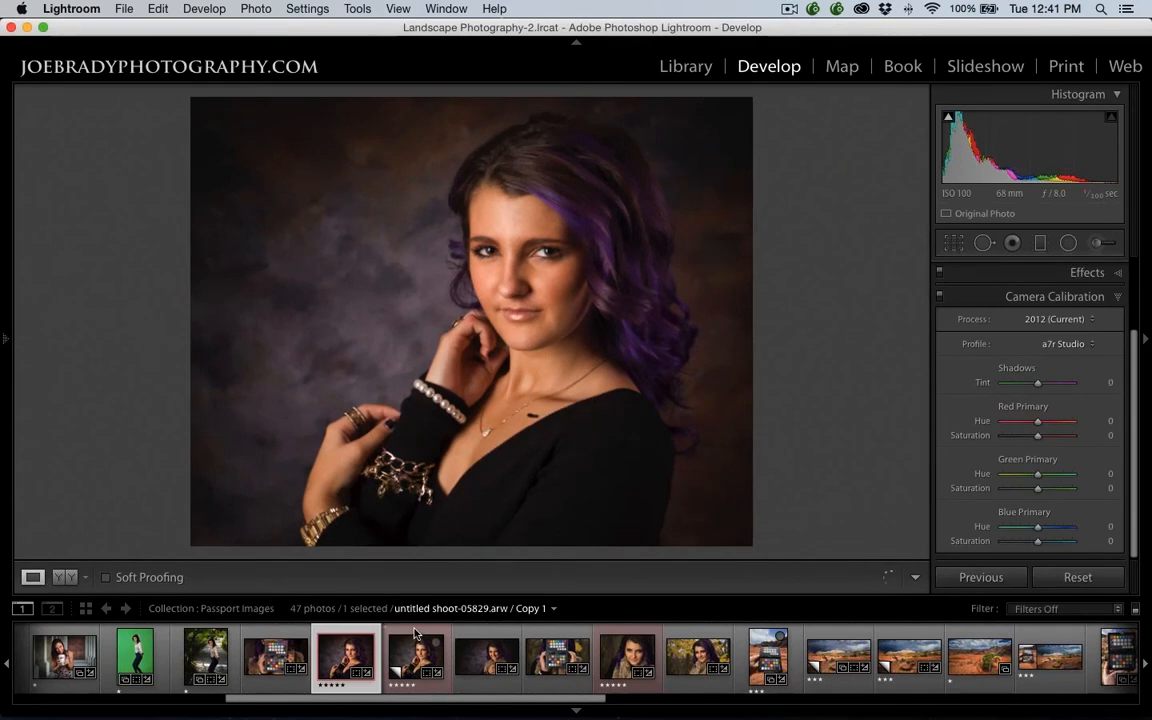
# Create another virtual copy of the studio portrait from untitled shoot-05829.arw / Copy 1
pyautogui.click(416, 635)
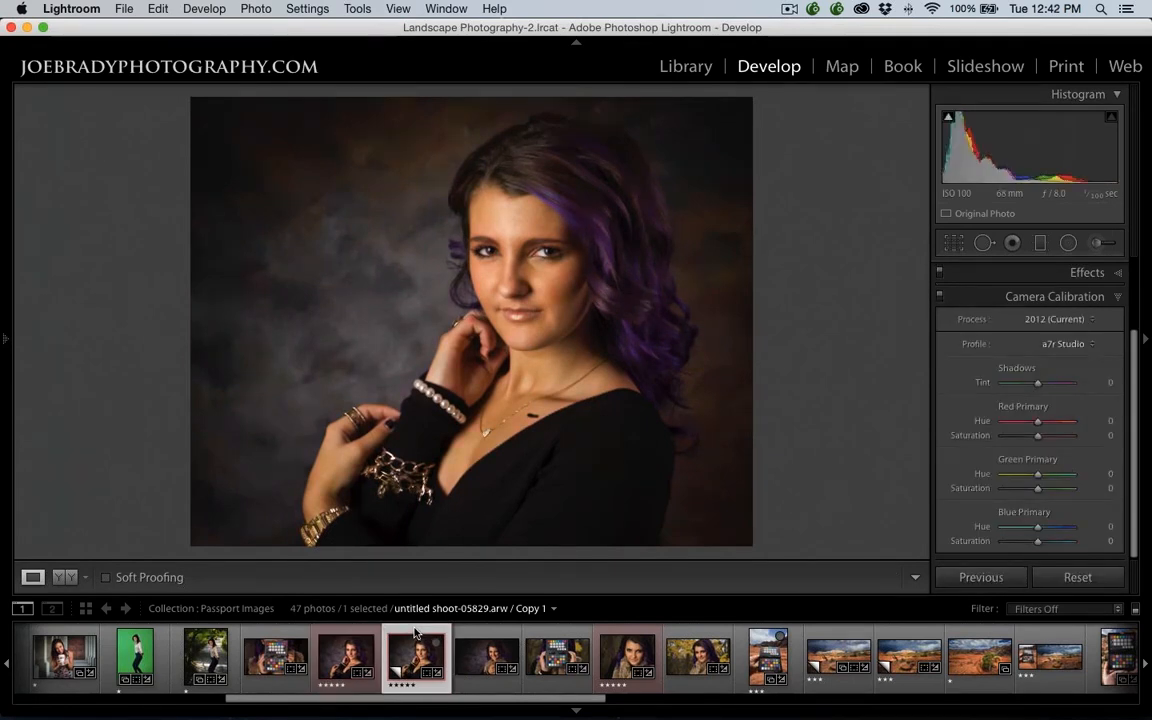
pyautogui.press('super+e')
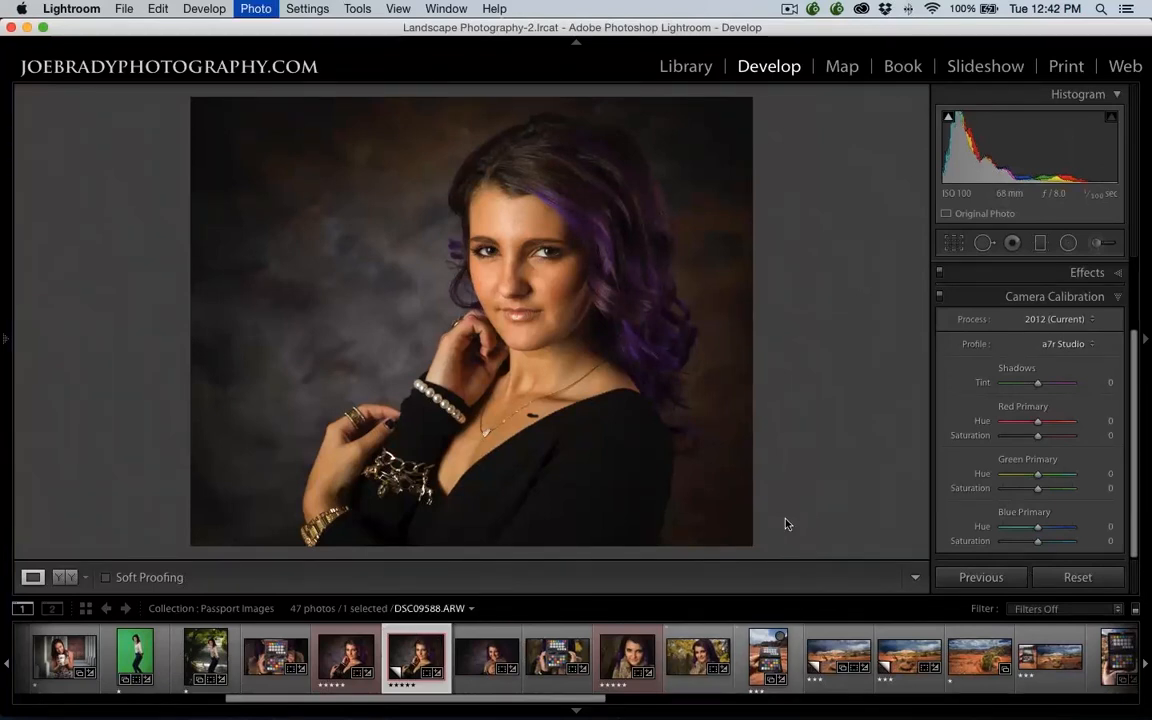
pyautogui.press('super+apostrophe')
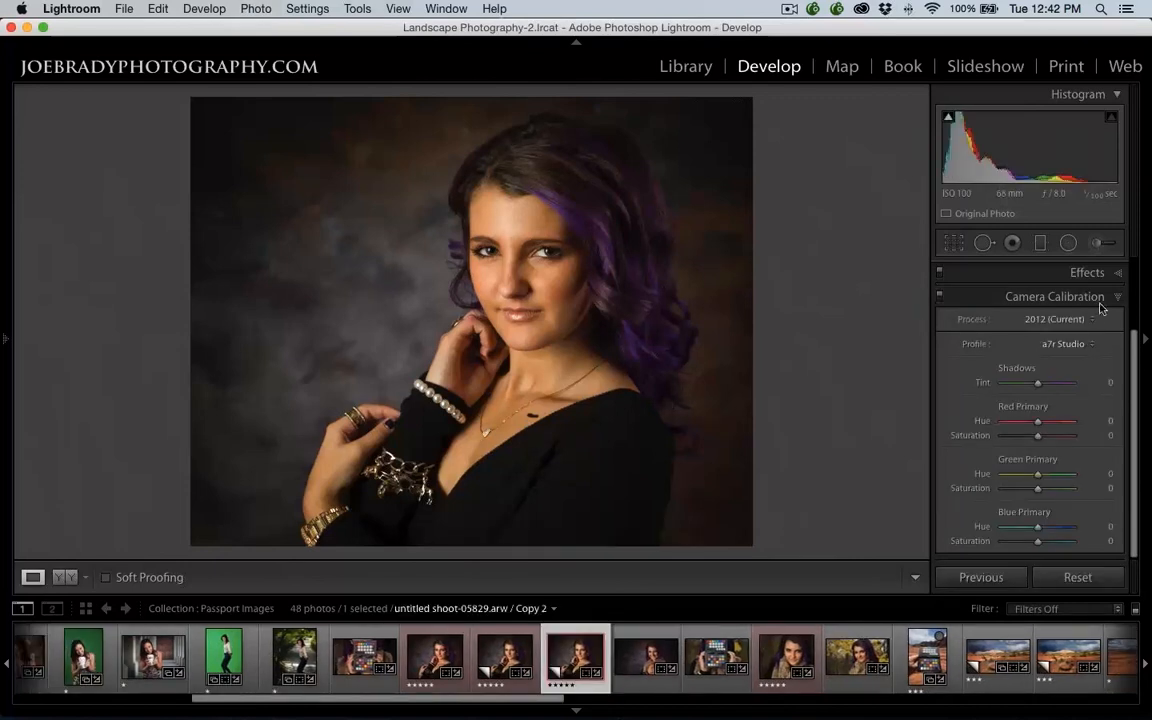
# Convert the virtual copy untitled shoot-05829.arw / Copy 2 to black and white and compare it with the color versions
pyautogui.scroll(5, 1134, 340)
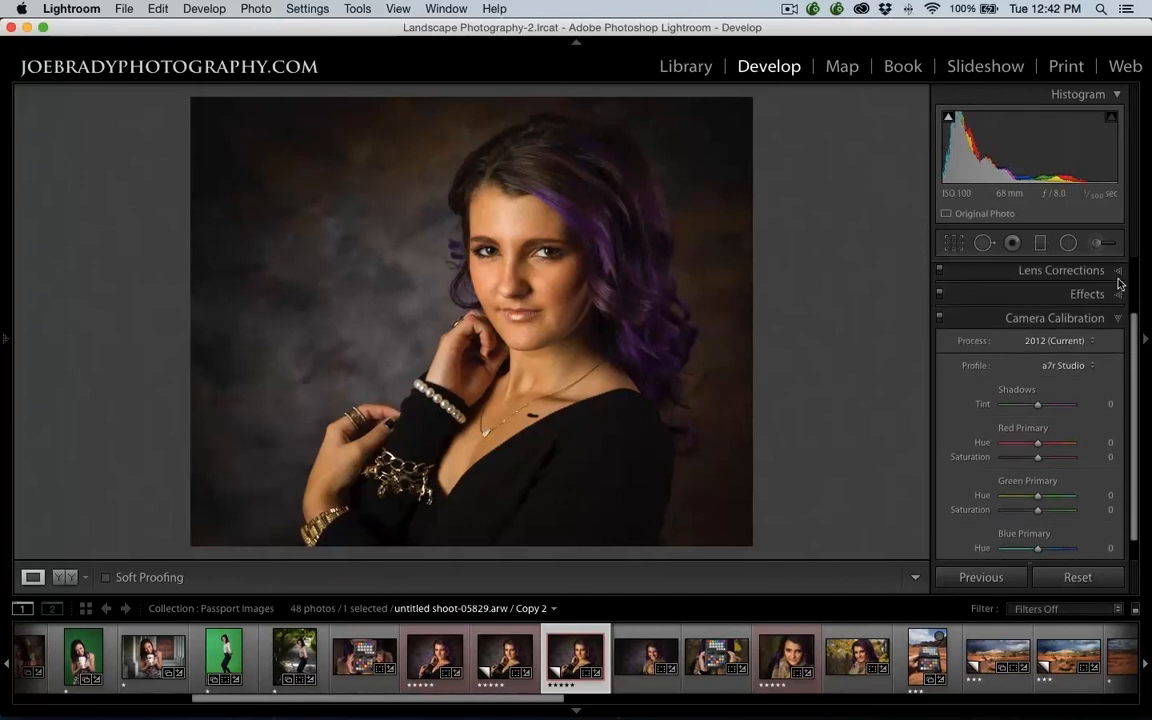
pyautogui.click(1087, 292)
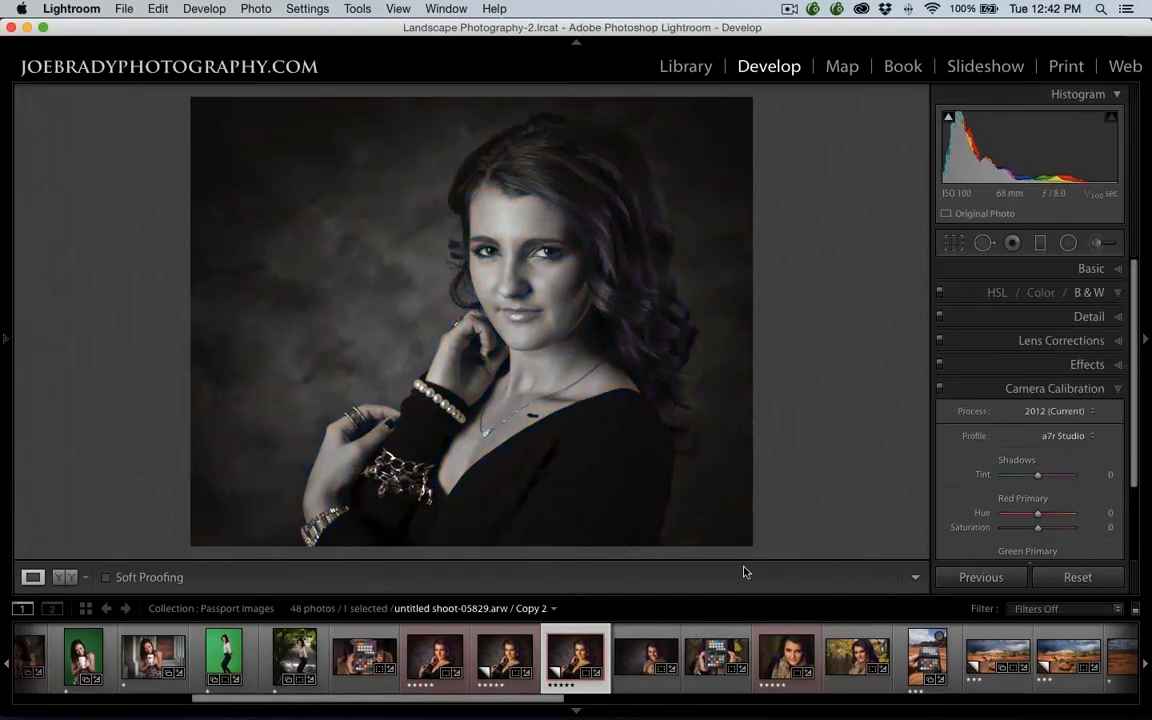
pyautogui.press('Left')
pyautogui.press('Left')
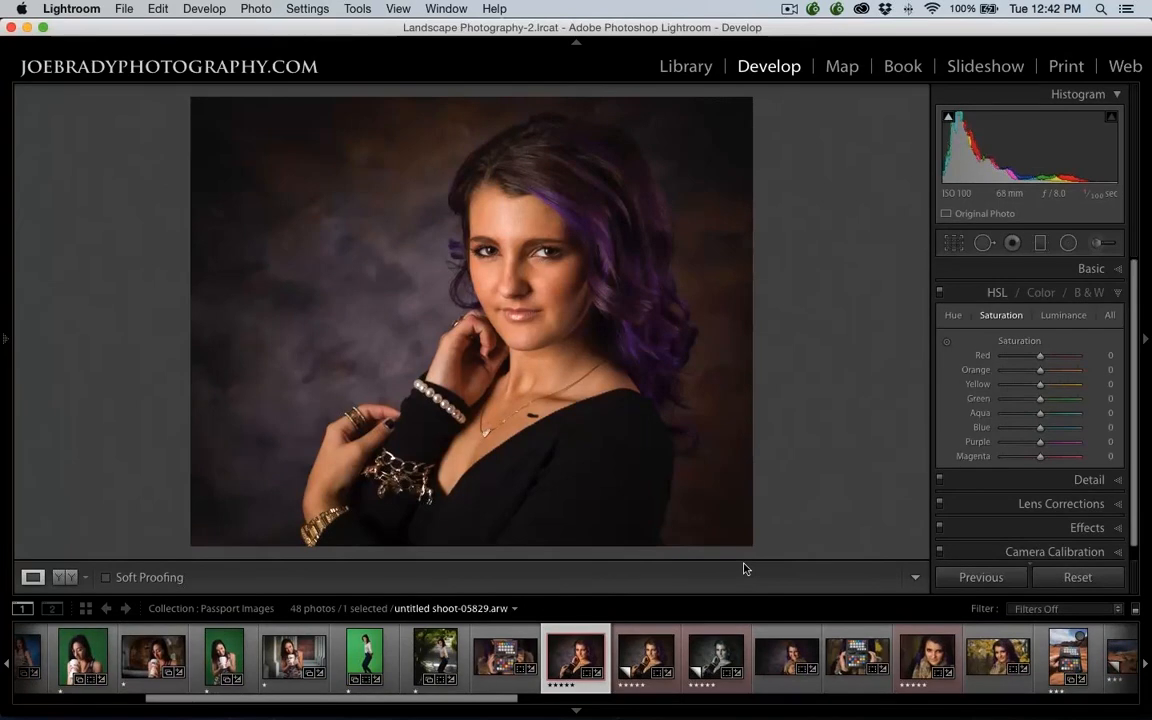
pyautogui.press('super+apostrophe')
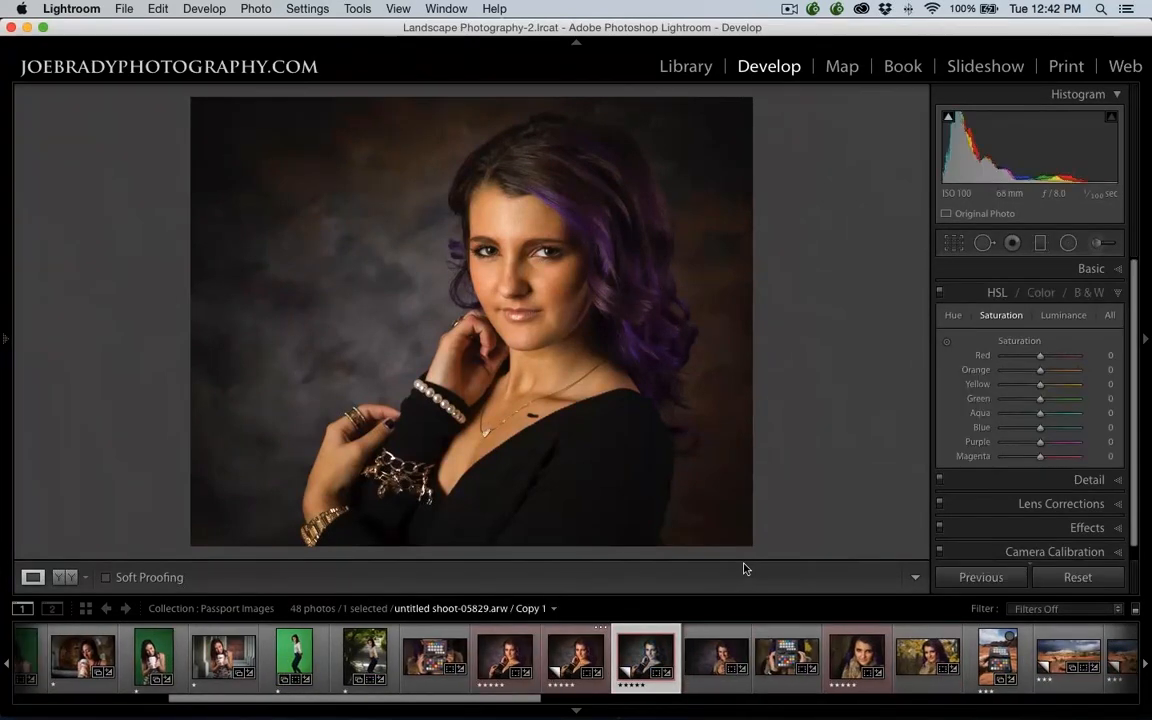
pyautogui.press('super+apostrophe')
pyautogui.press('v')
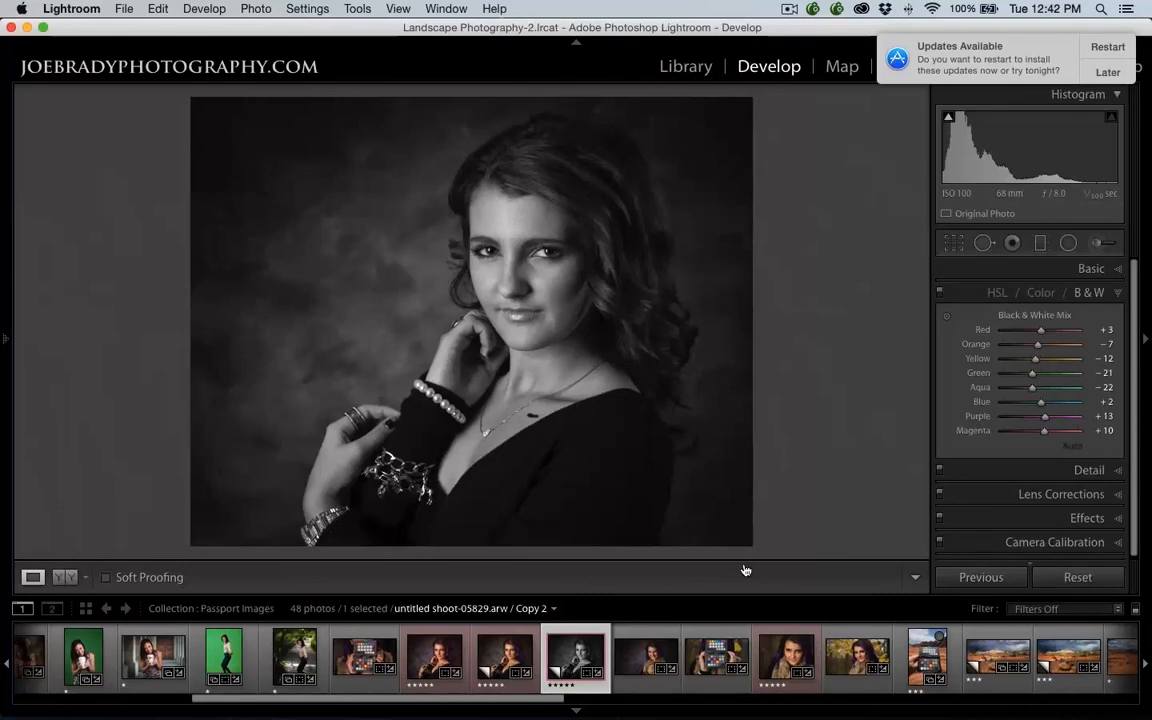
# Switch to Photoshop and postpone the system updates until tonight
pyautogui.press('super+Tab')
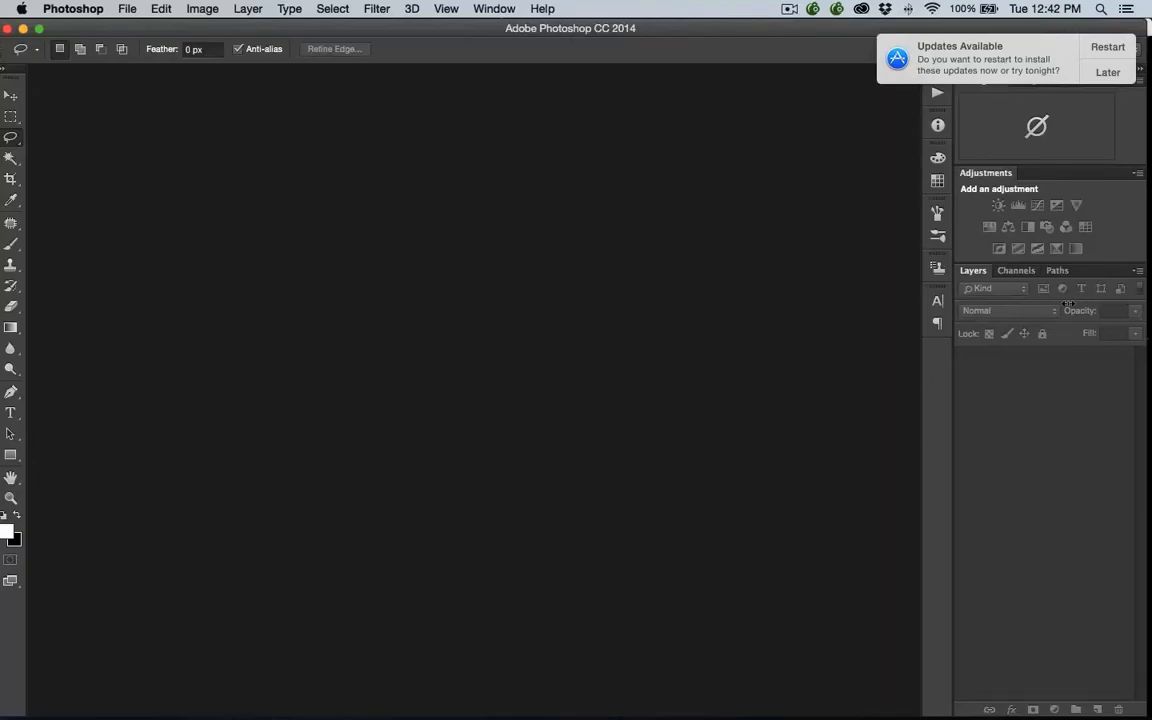
pyautogui.click(1110, 71)
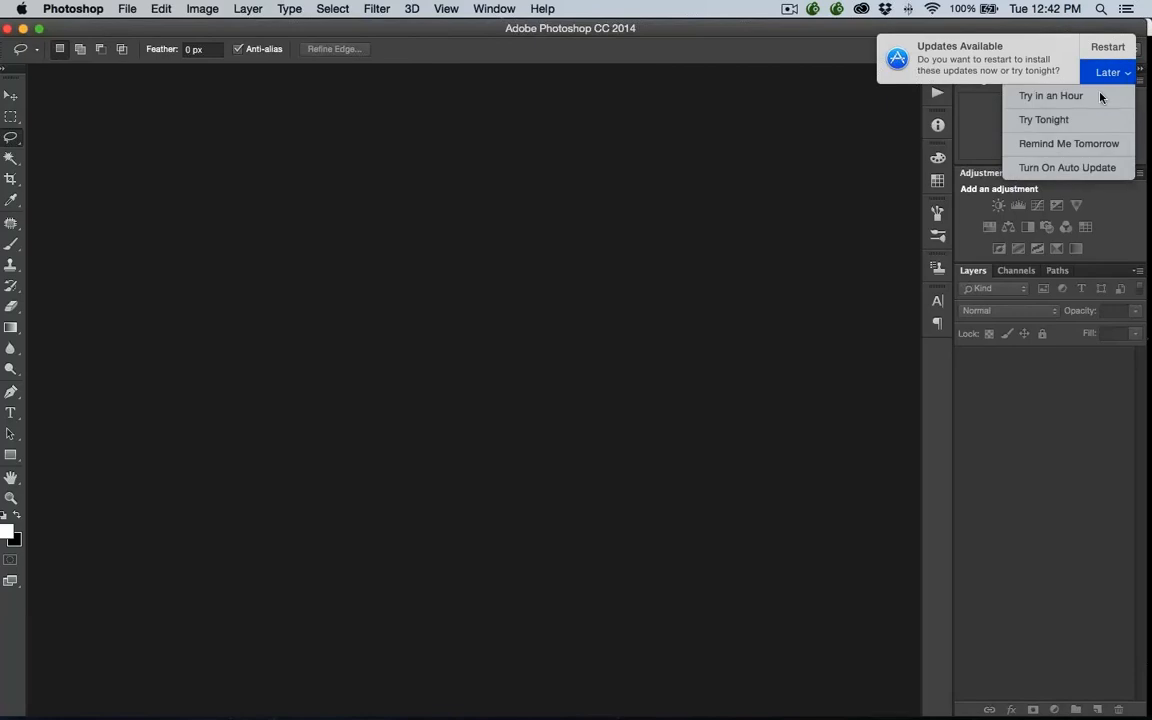
pyautogui.click(1093, 120)
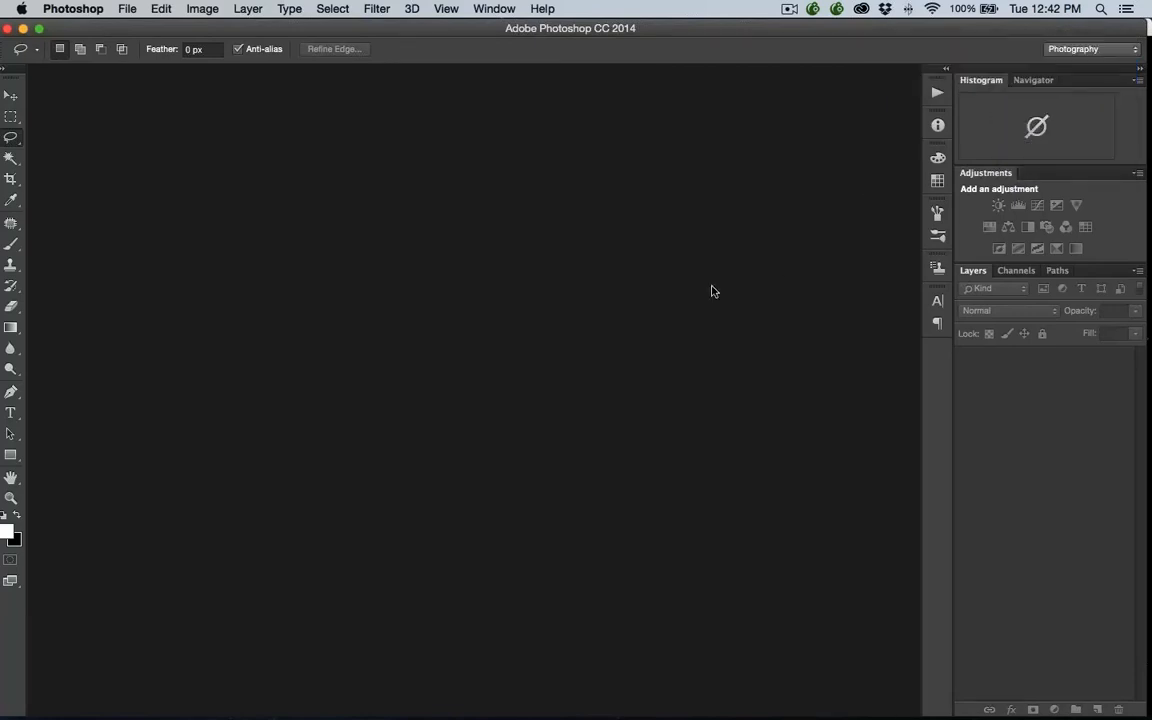
# Open the raw photo DSC09518.arw from the DNGs folder in Camera Raw
pyautogui.press('super+o')
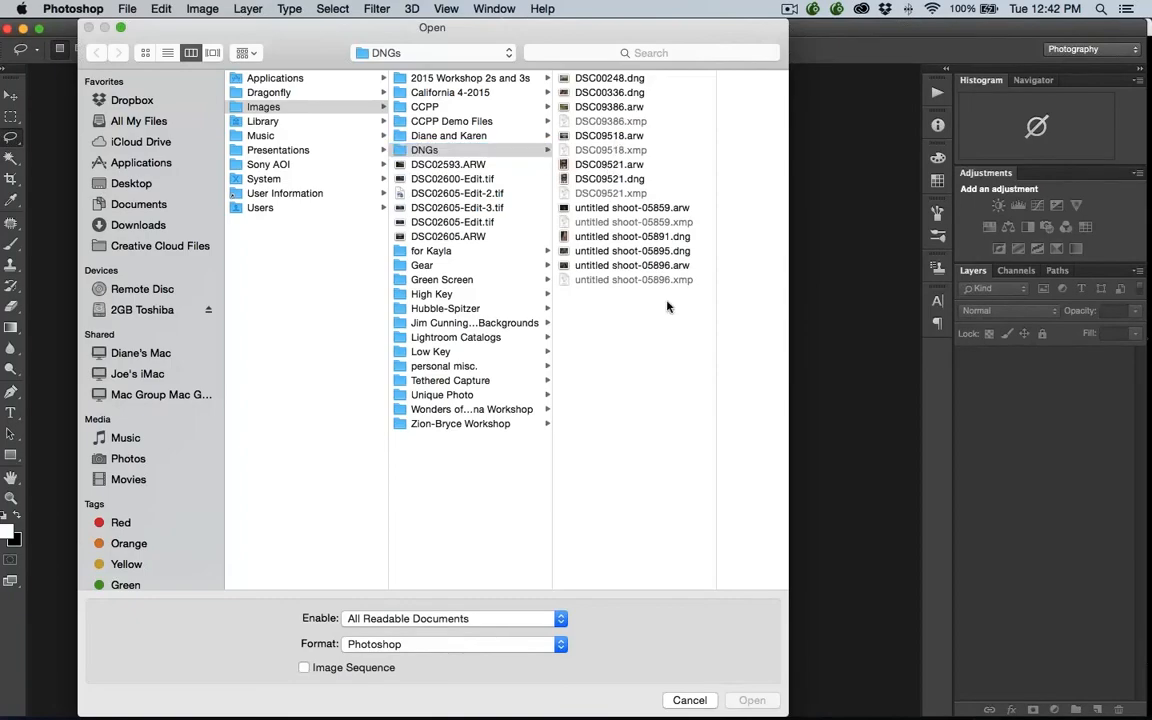
pyautogui.click(609, 135)
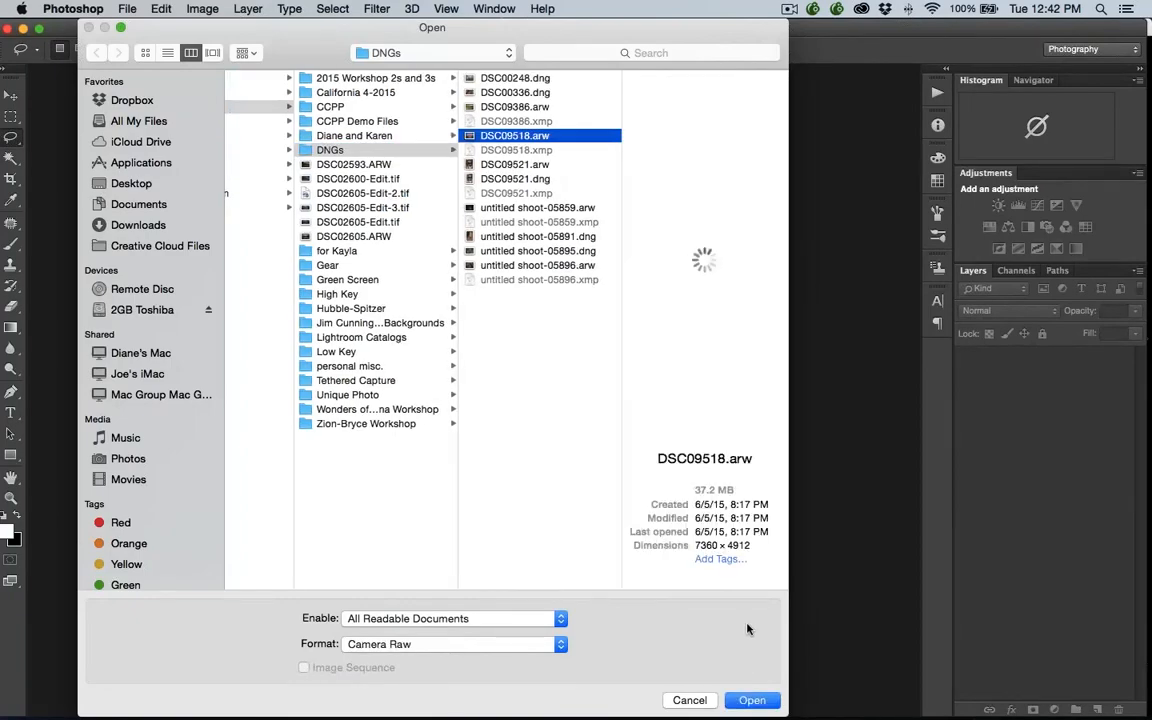
pyautogui.click(753, 700)
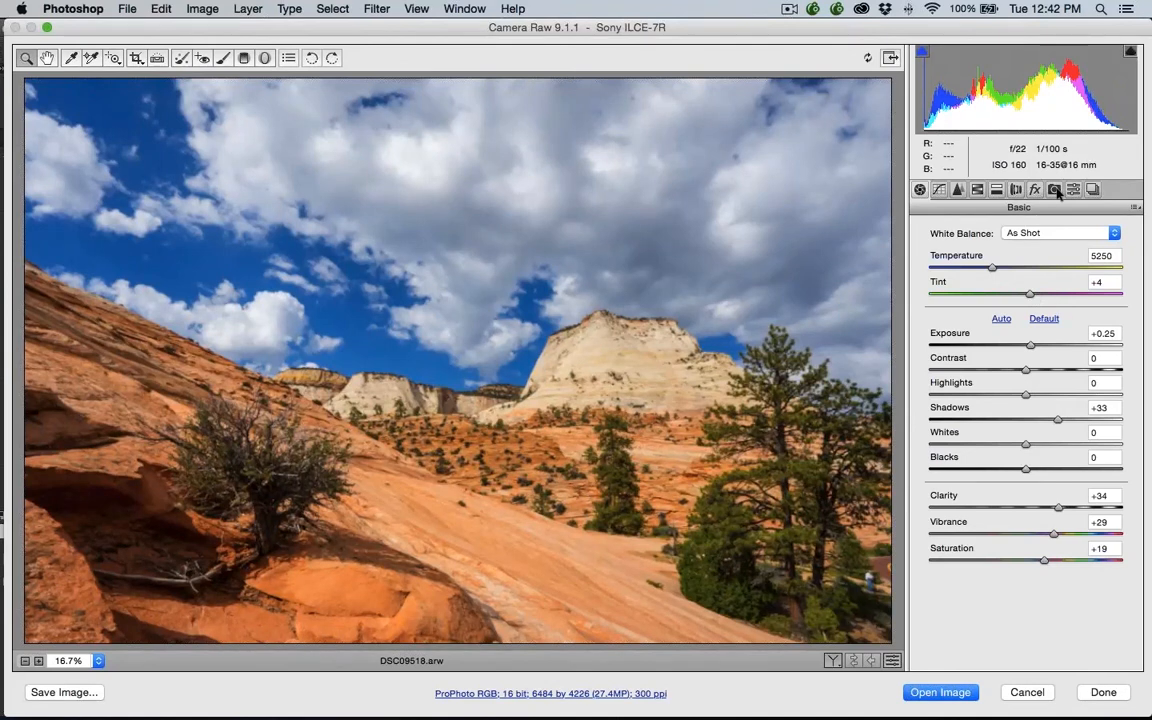
# Apply the a7r Zion Daylight camera profile to DSC09518.arw and open the image in Photoshop
pyautogui.click(1055, 191)
pyautogui.click(1025, 289)
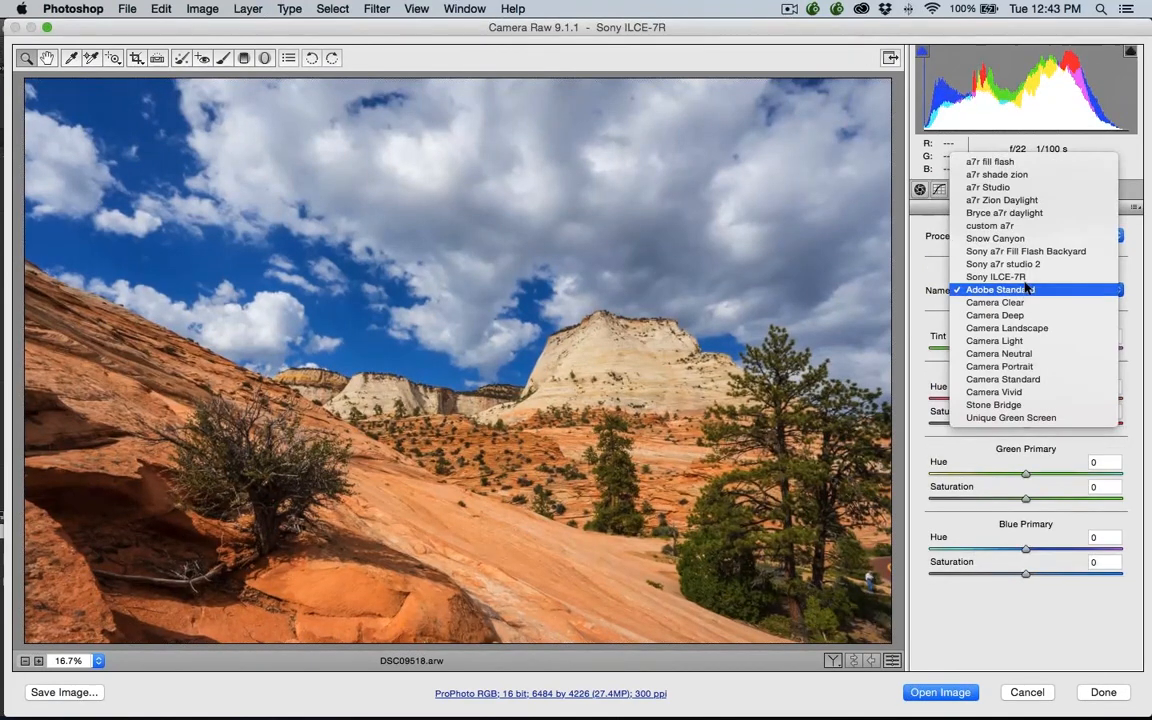
pyautogui.click(1028, 201)
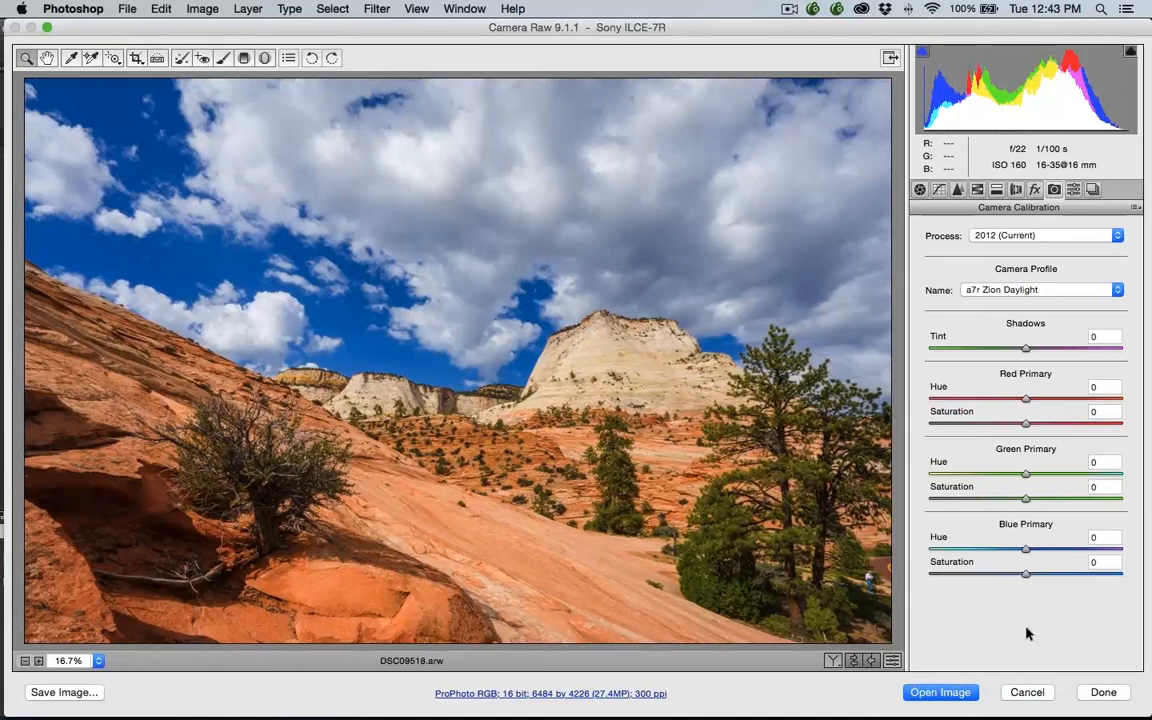
pyautogui.click(942, 692)
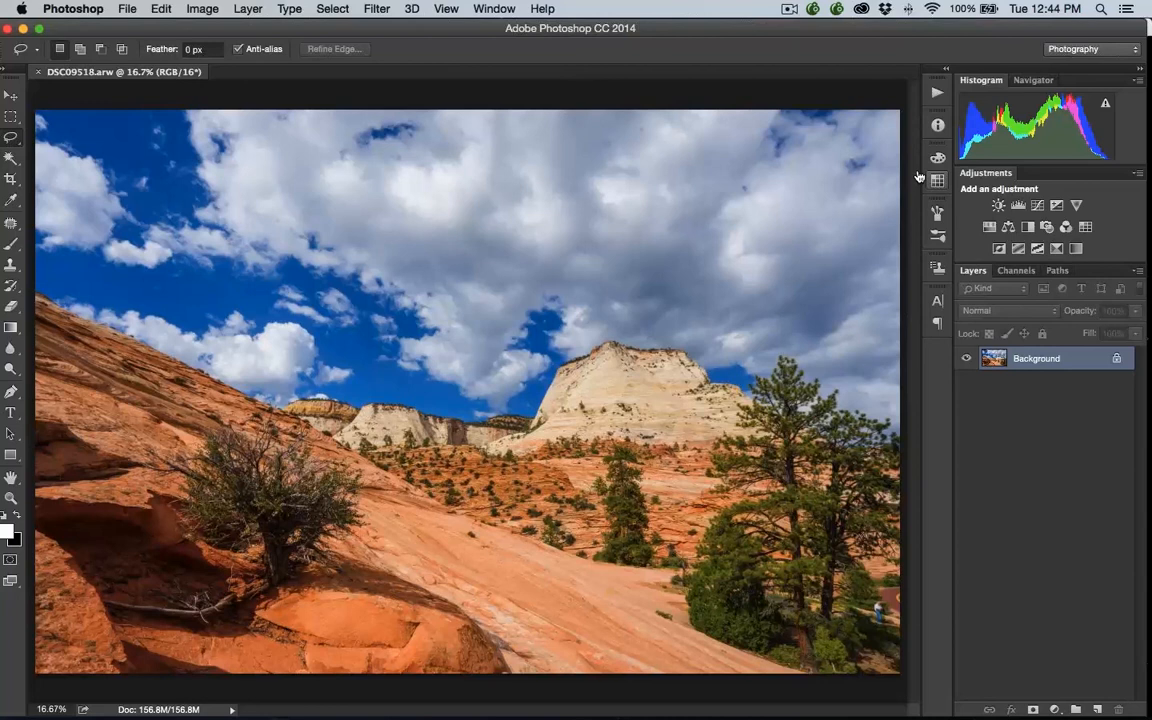
# Switch to Lightroom and display the stormy desert landscape DSC09566-Edit-2.tif from the Passport Images collection
pyautogui.press('super+Tab')
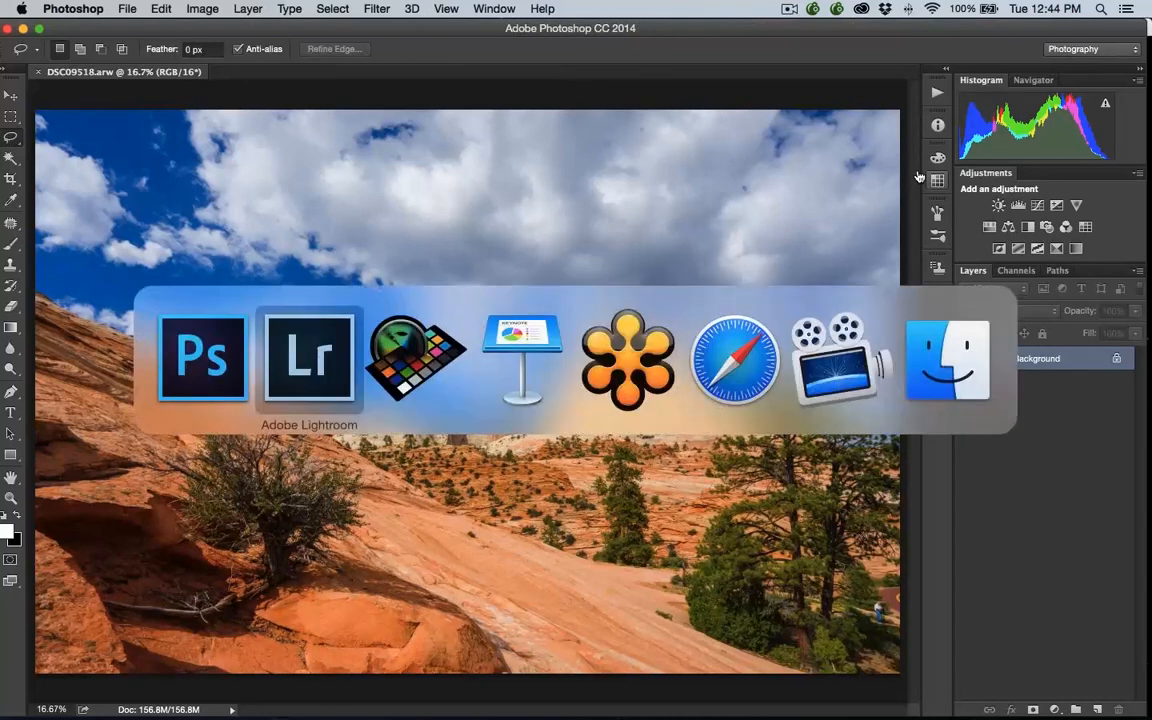
pyautogui.press('super+apostrophe')
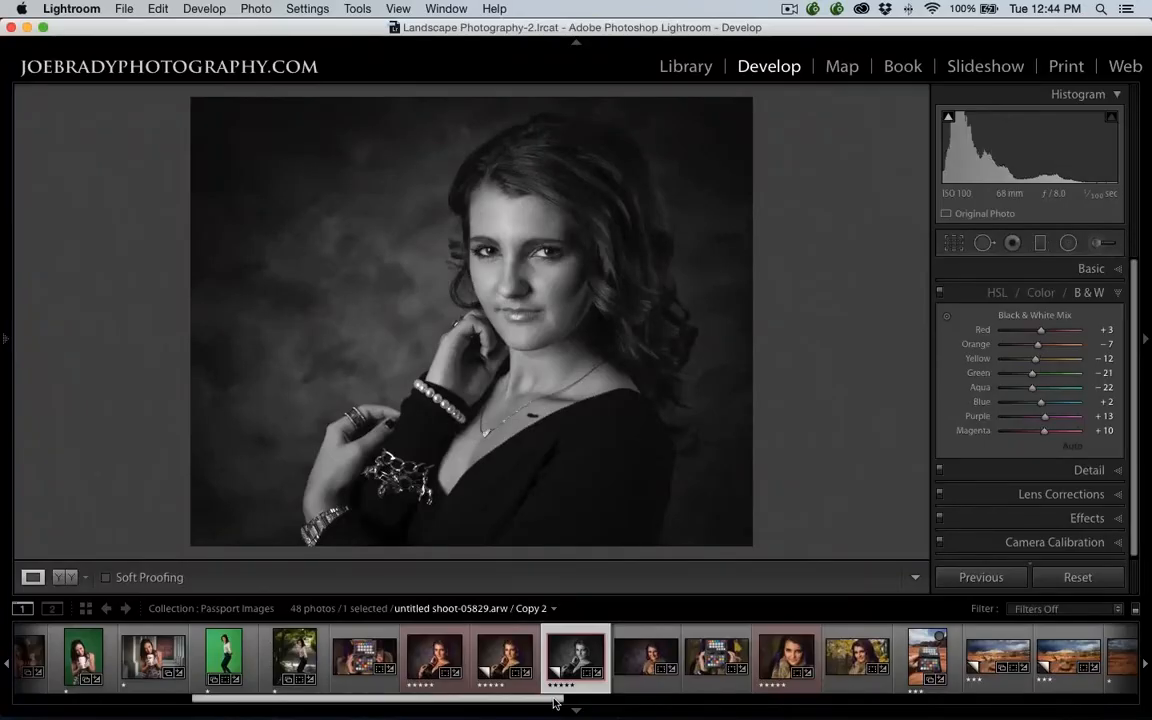
pyautogui.press('super+apostrophe')
pyautogui.moveTo(581, 702); pyautogui.dragTo(789, 699)
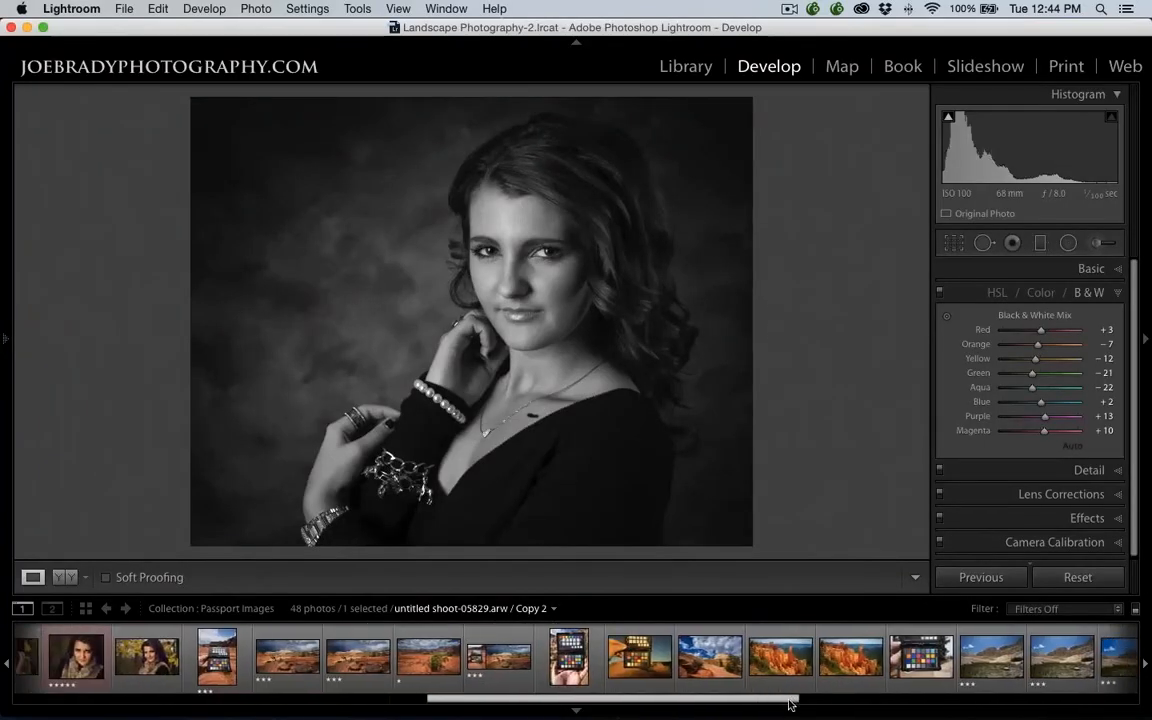
pyautogui.click(282, 651)
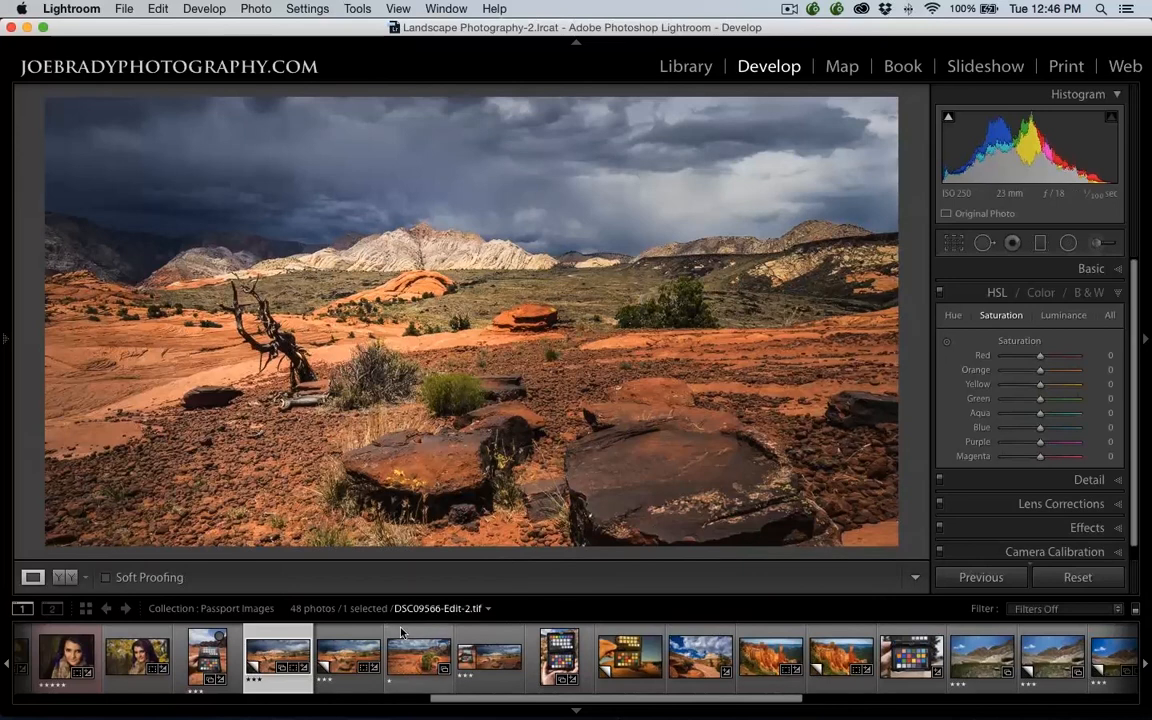
# Display DSC09577.ARW / Copy 3 and examine which camera profiles are available for it, keeping the Snow Canyon profile
pyautogui.click(339, 658)
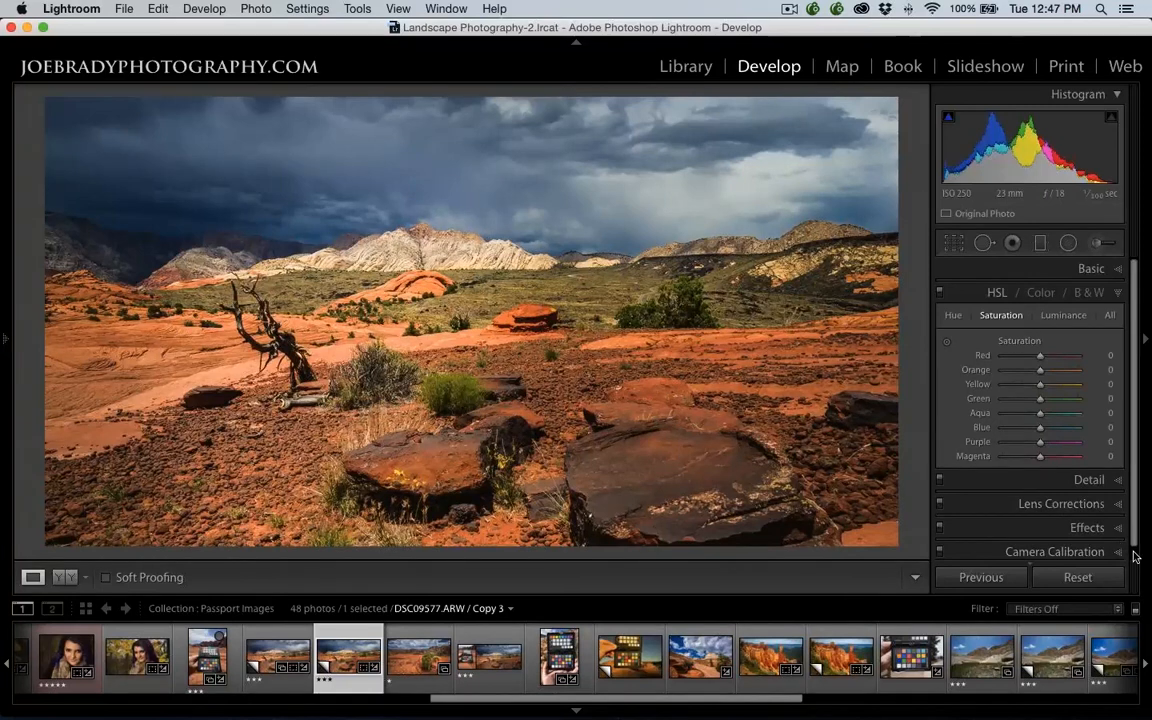
pyautogui.scroll(-1, 1133, 555)
pyautogui.click(1070, 540)
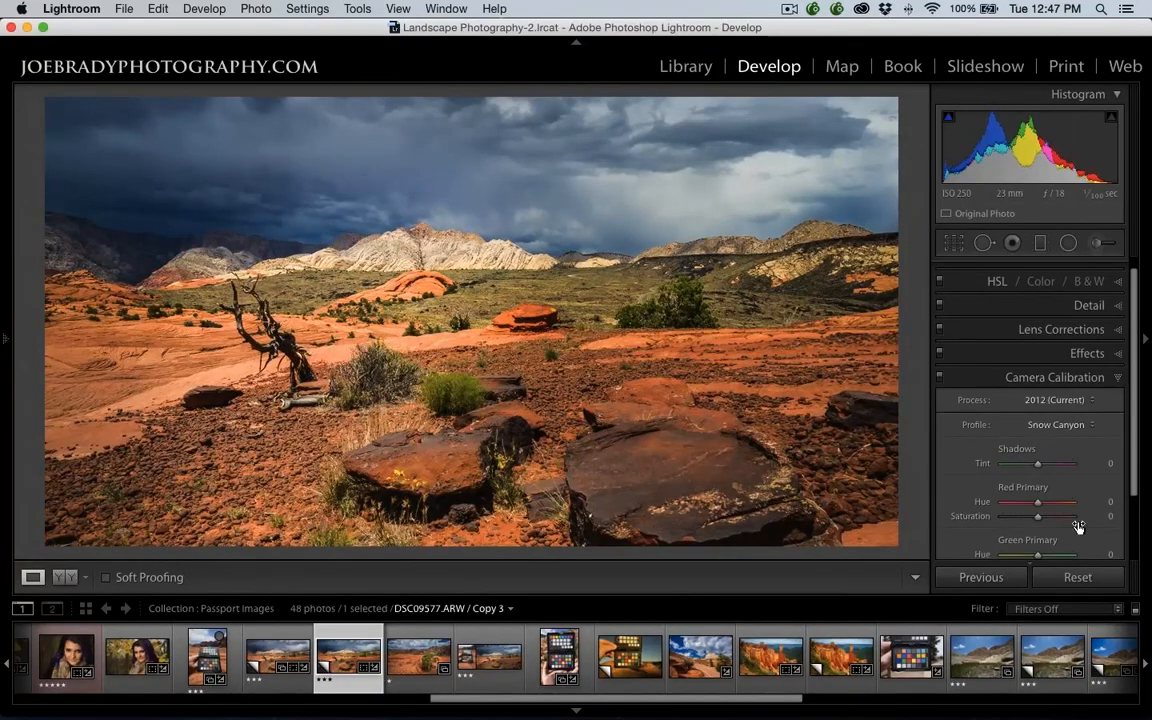
pyautogui.click(1058, 425)
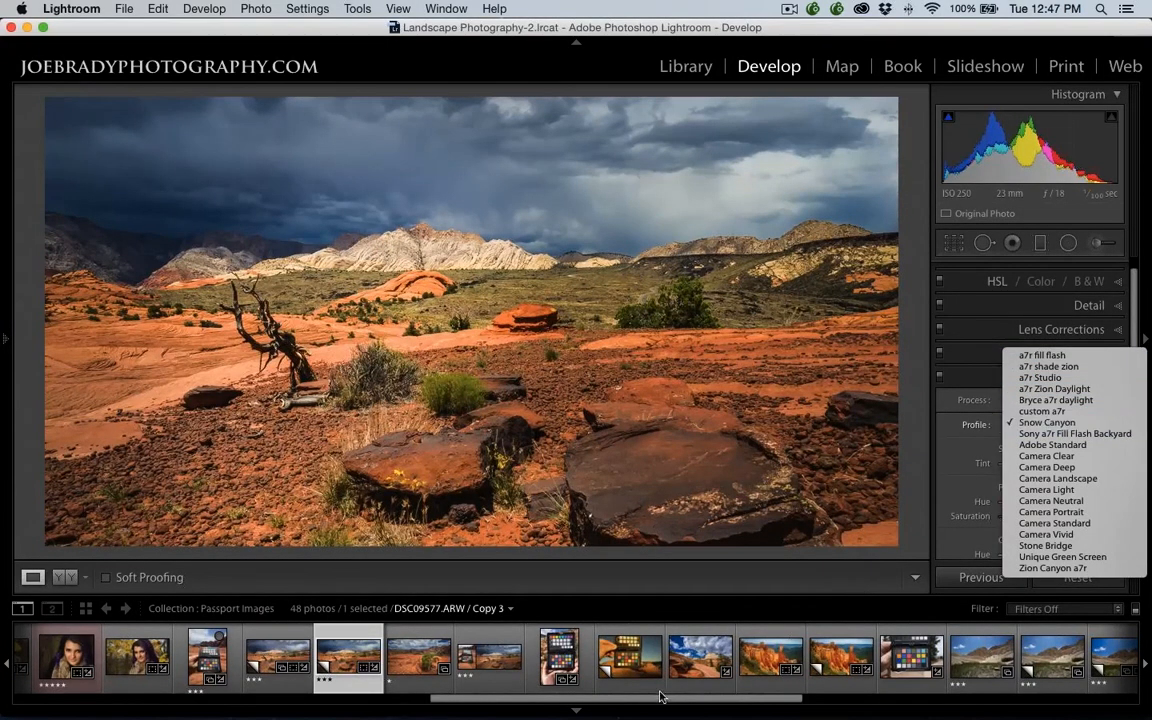
pyautogui.click(571, 673)
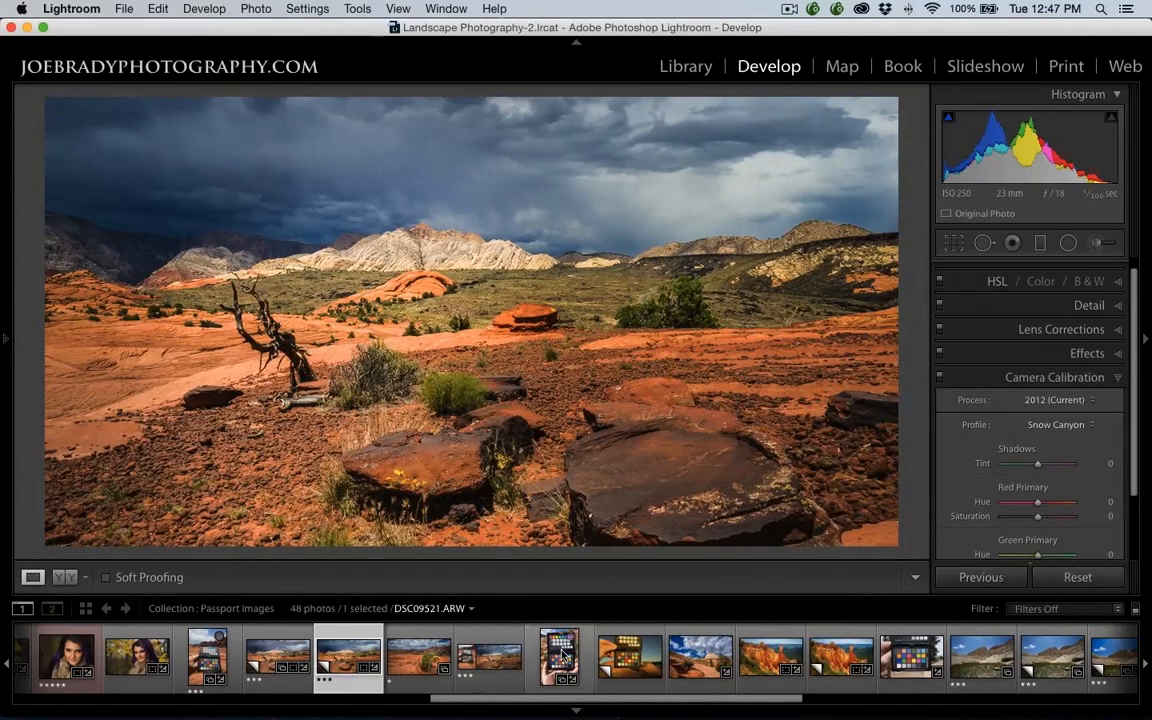
# View the ColorChecker shots DSC09521.ARW, DSC08802.ARW and DSC07958.dng / Copy 2, and check the camera profile choices for the last one
pyautogui.click(563, 656)
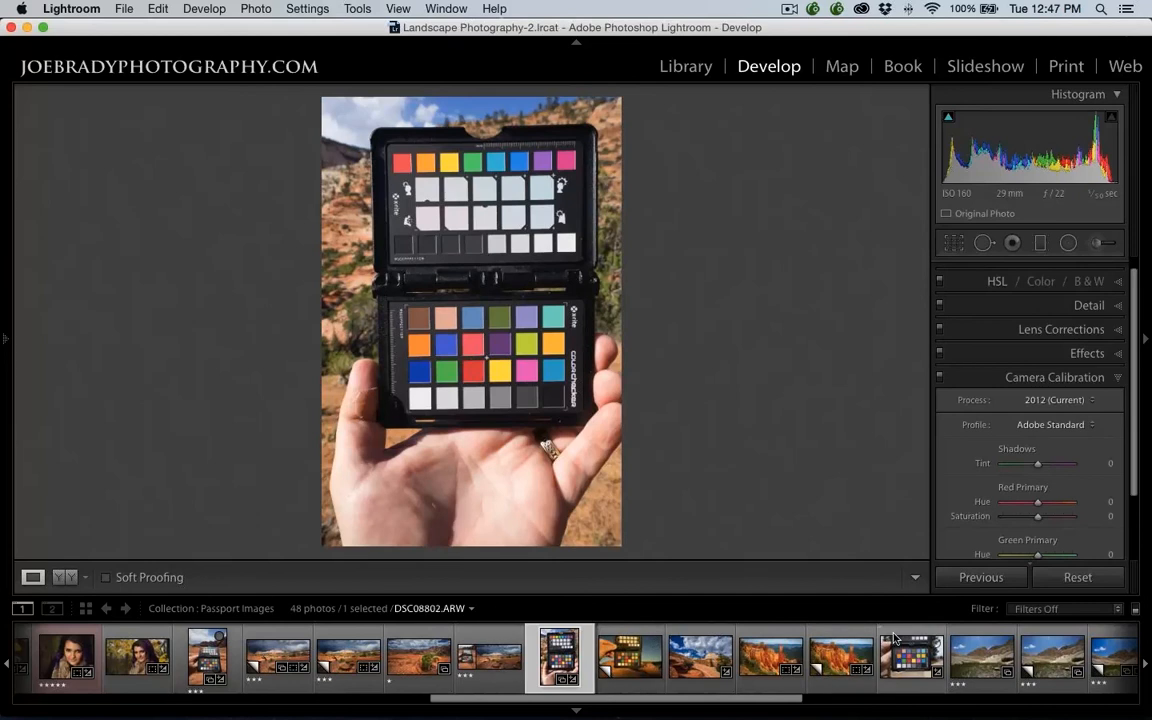
pyautogui.click(897, 642)
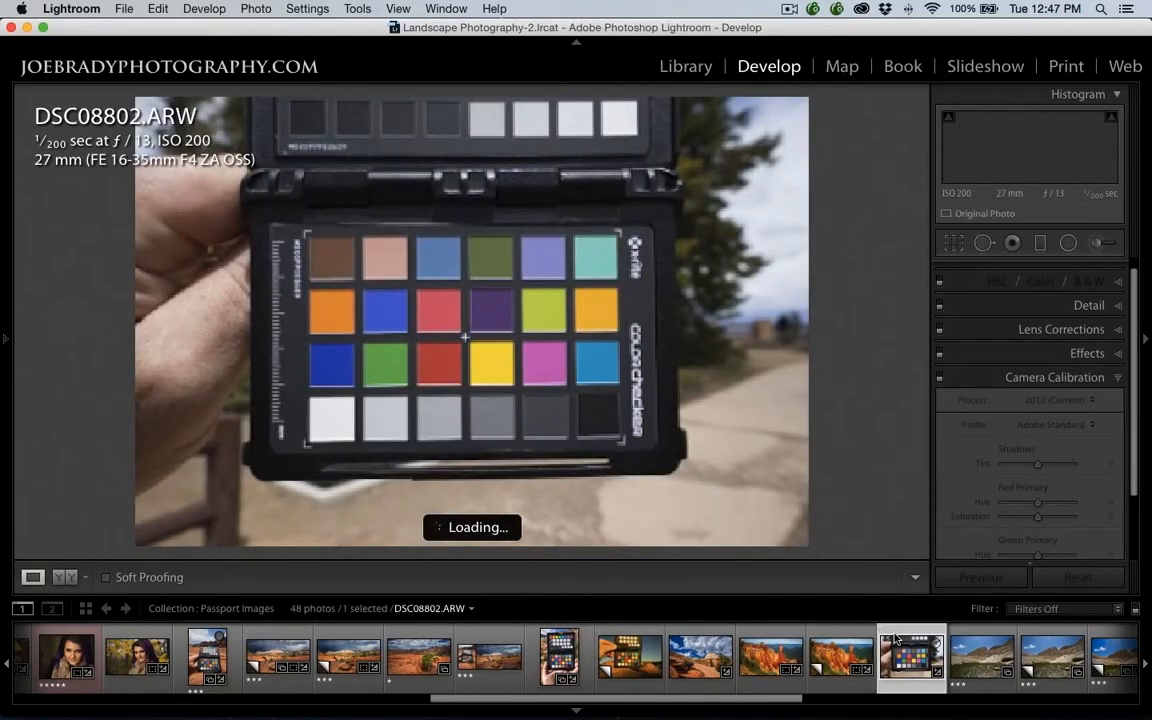
pyautogui.click(645, 660)
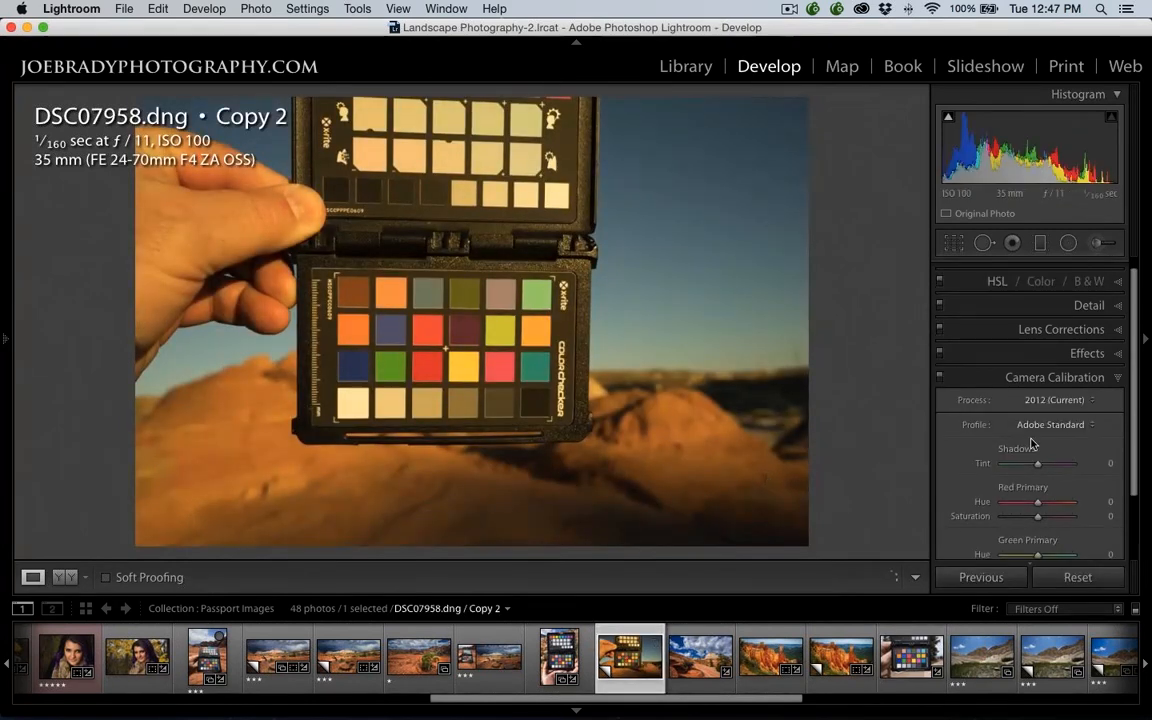
pyautogui.click(1054, 428)
pyautogui.click(1049, 428)
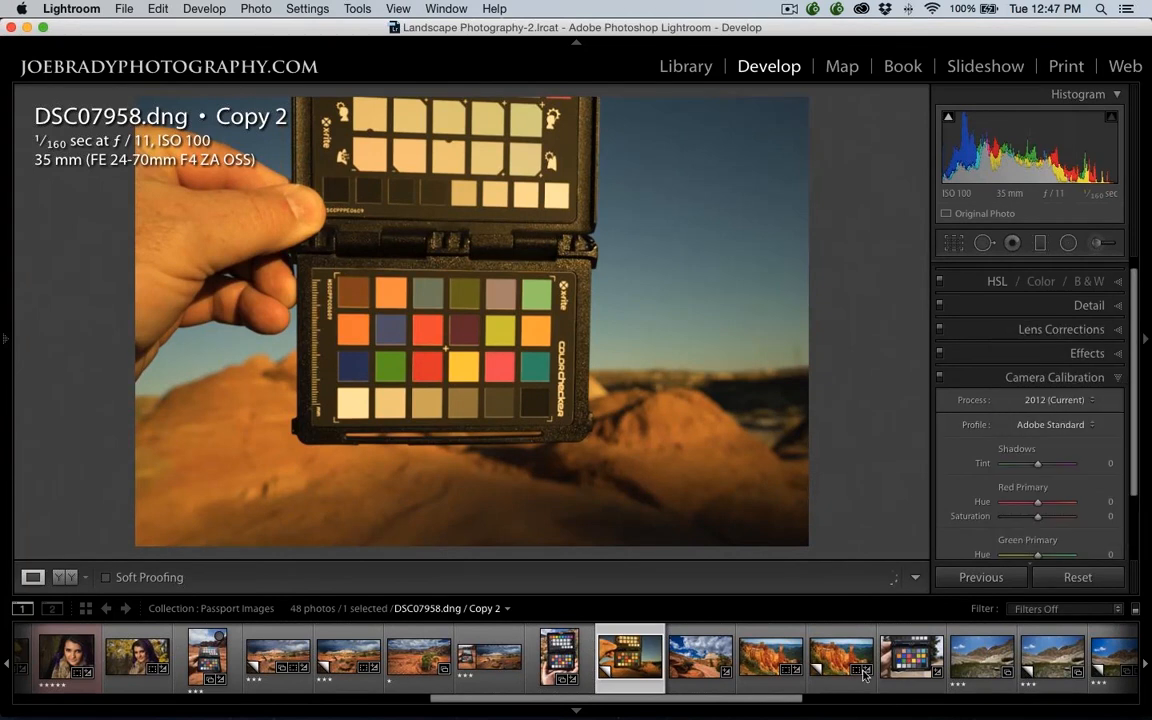
# View the ColorChecker shots DSC09588.ARW and DSC00336.ARW, and list the camera profiles available for DSC00336.ARW
pyautogui.click(210, 660)
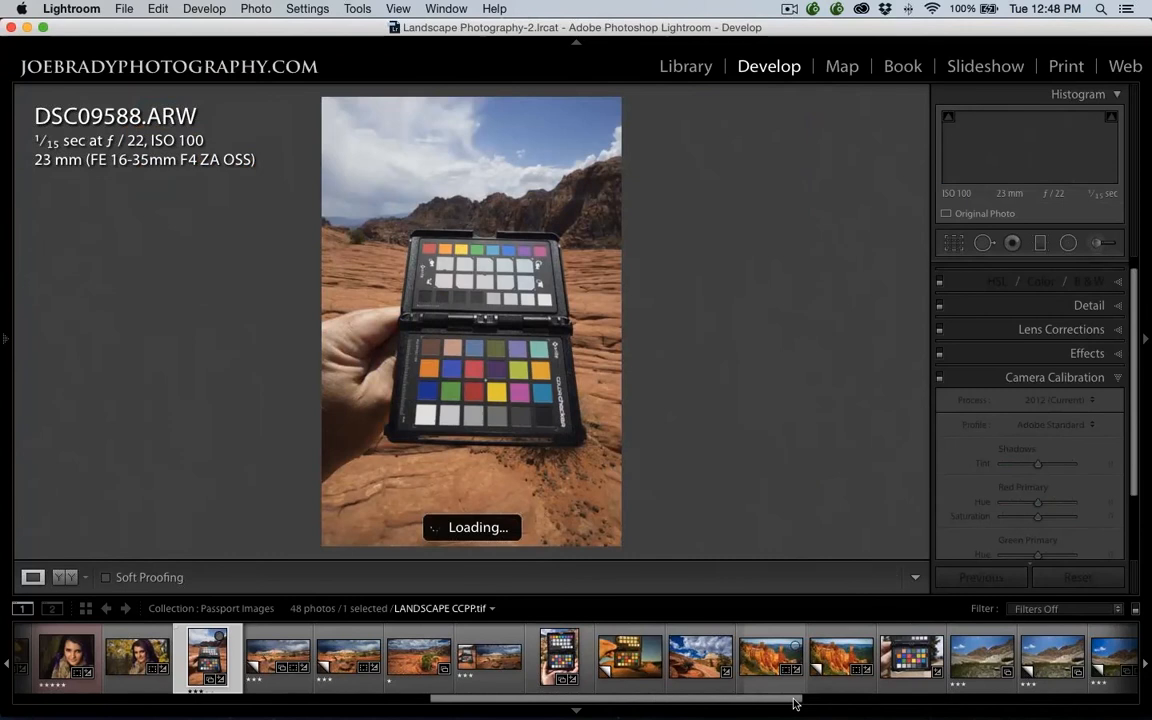
pyautogui.hscroll(10, 785, 699)
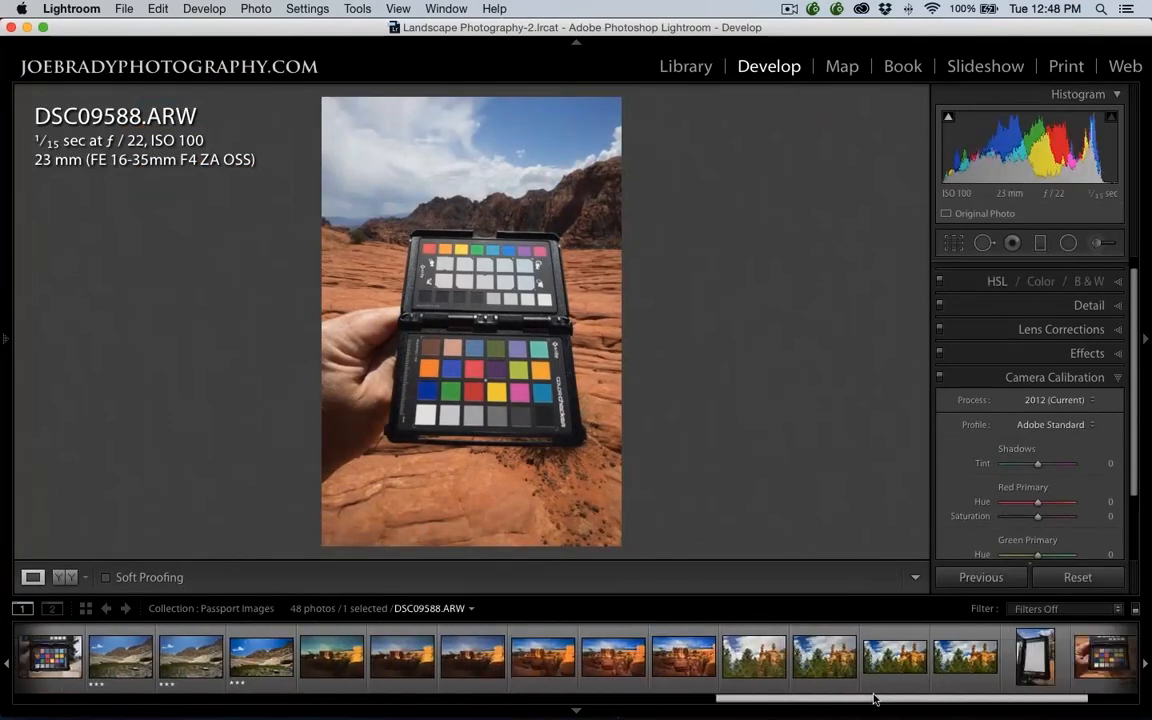
pyautogui.click(980, 660)
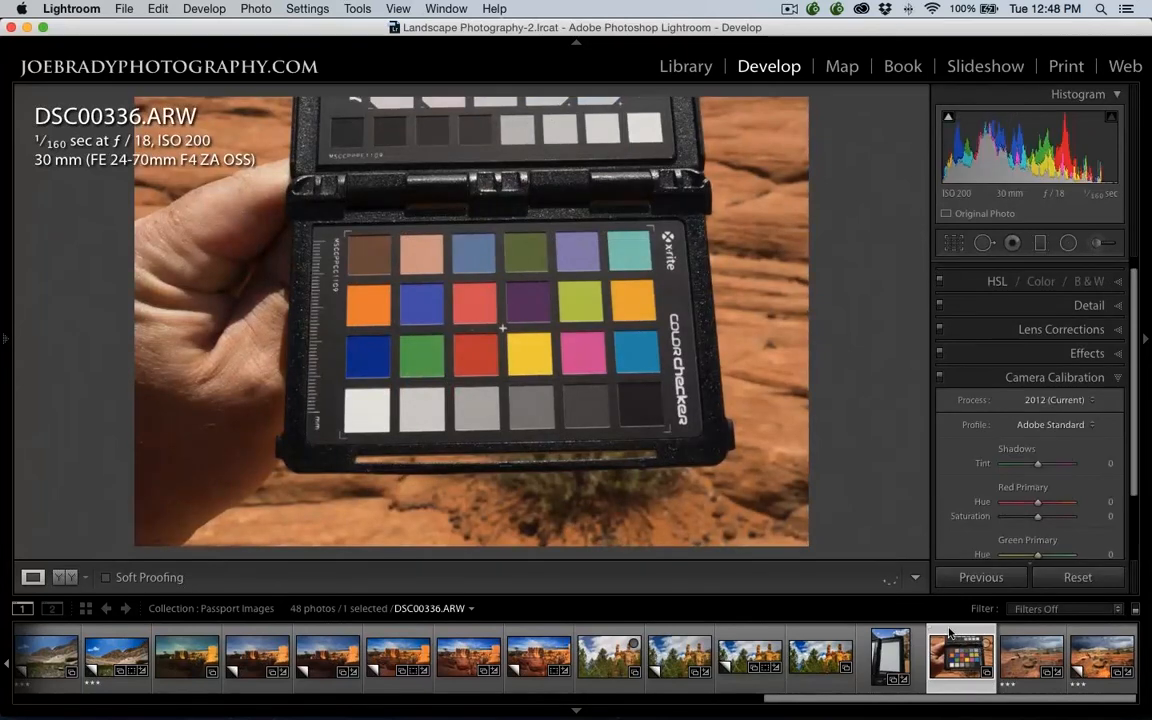
pyautogui.click(1050, 424)
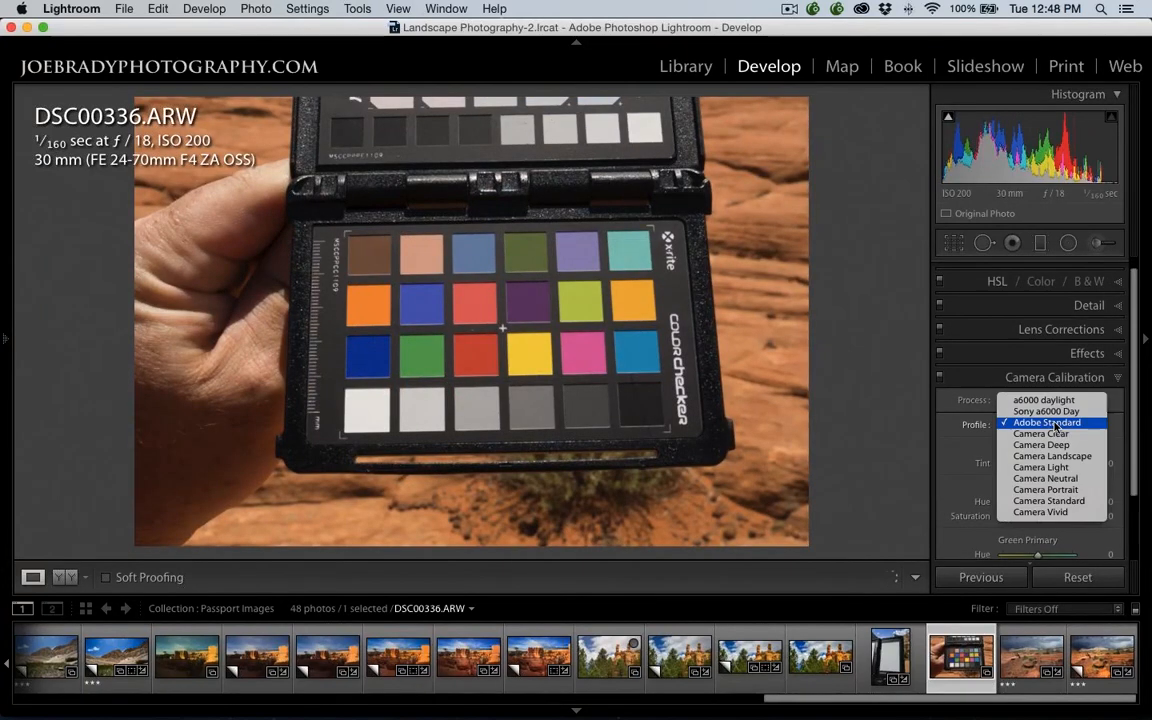